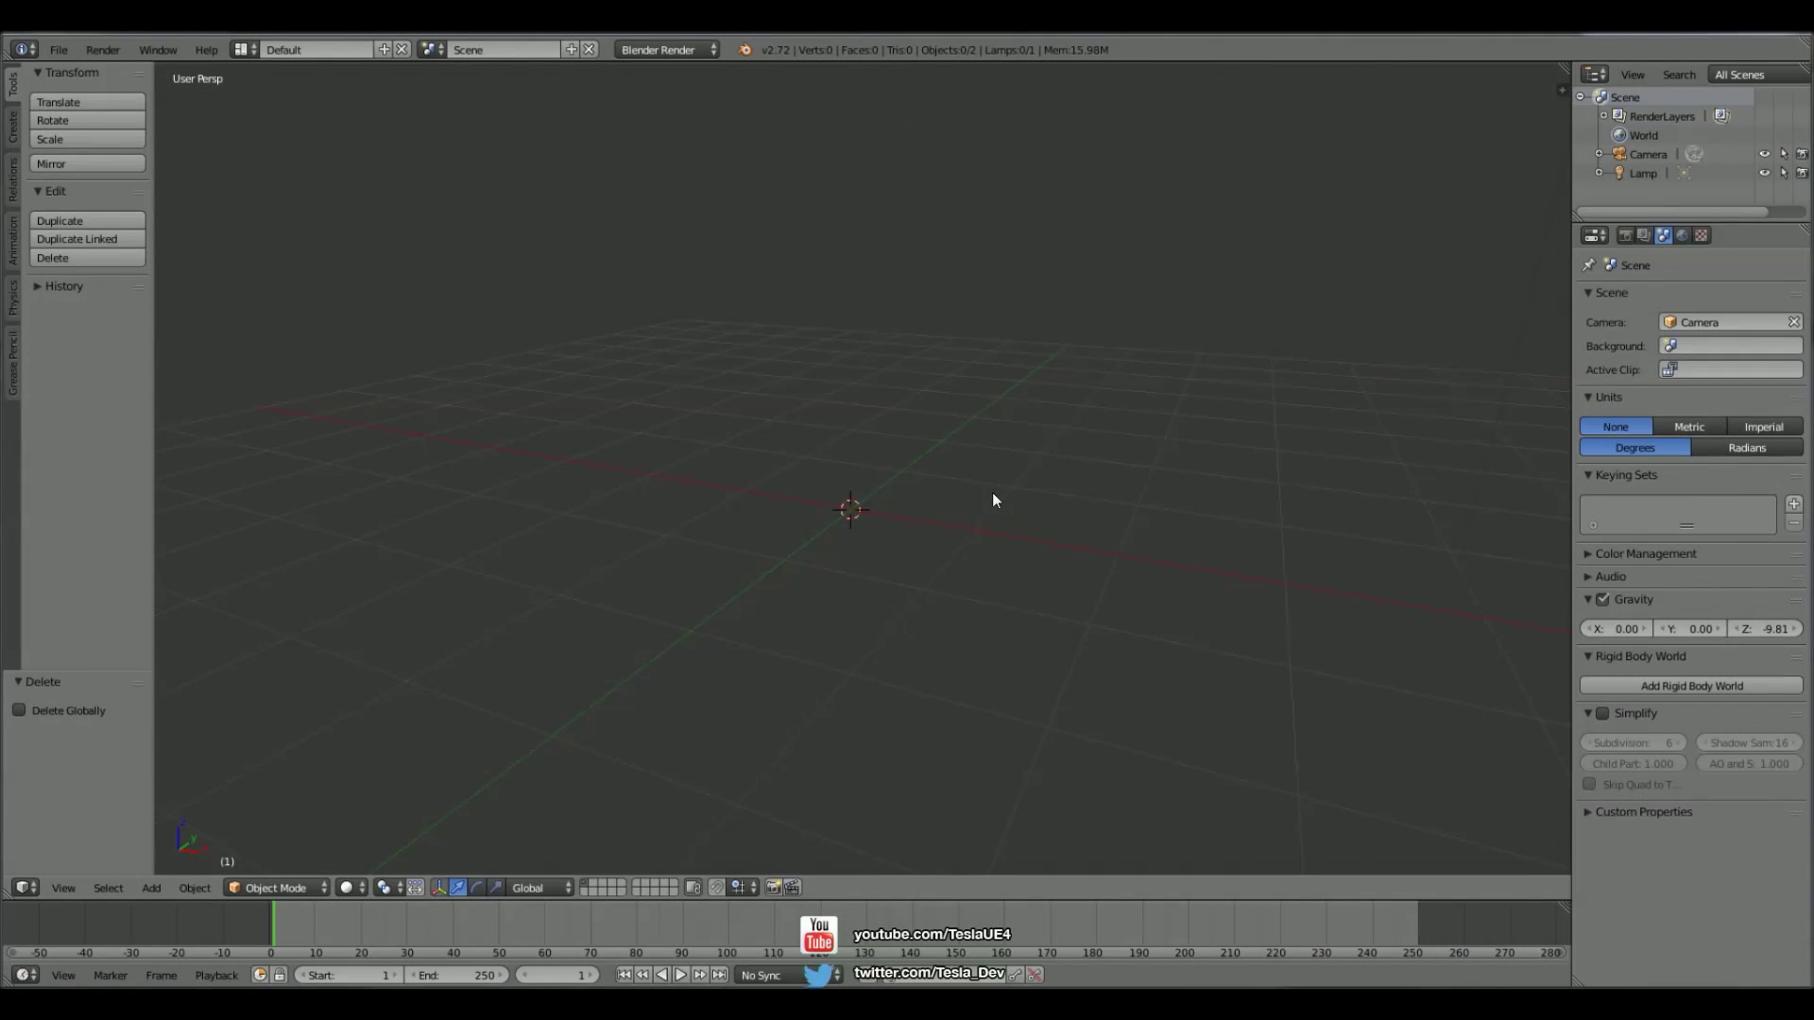
Add a cube mesh at the scene's origin
key(shift+a)
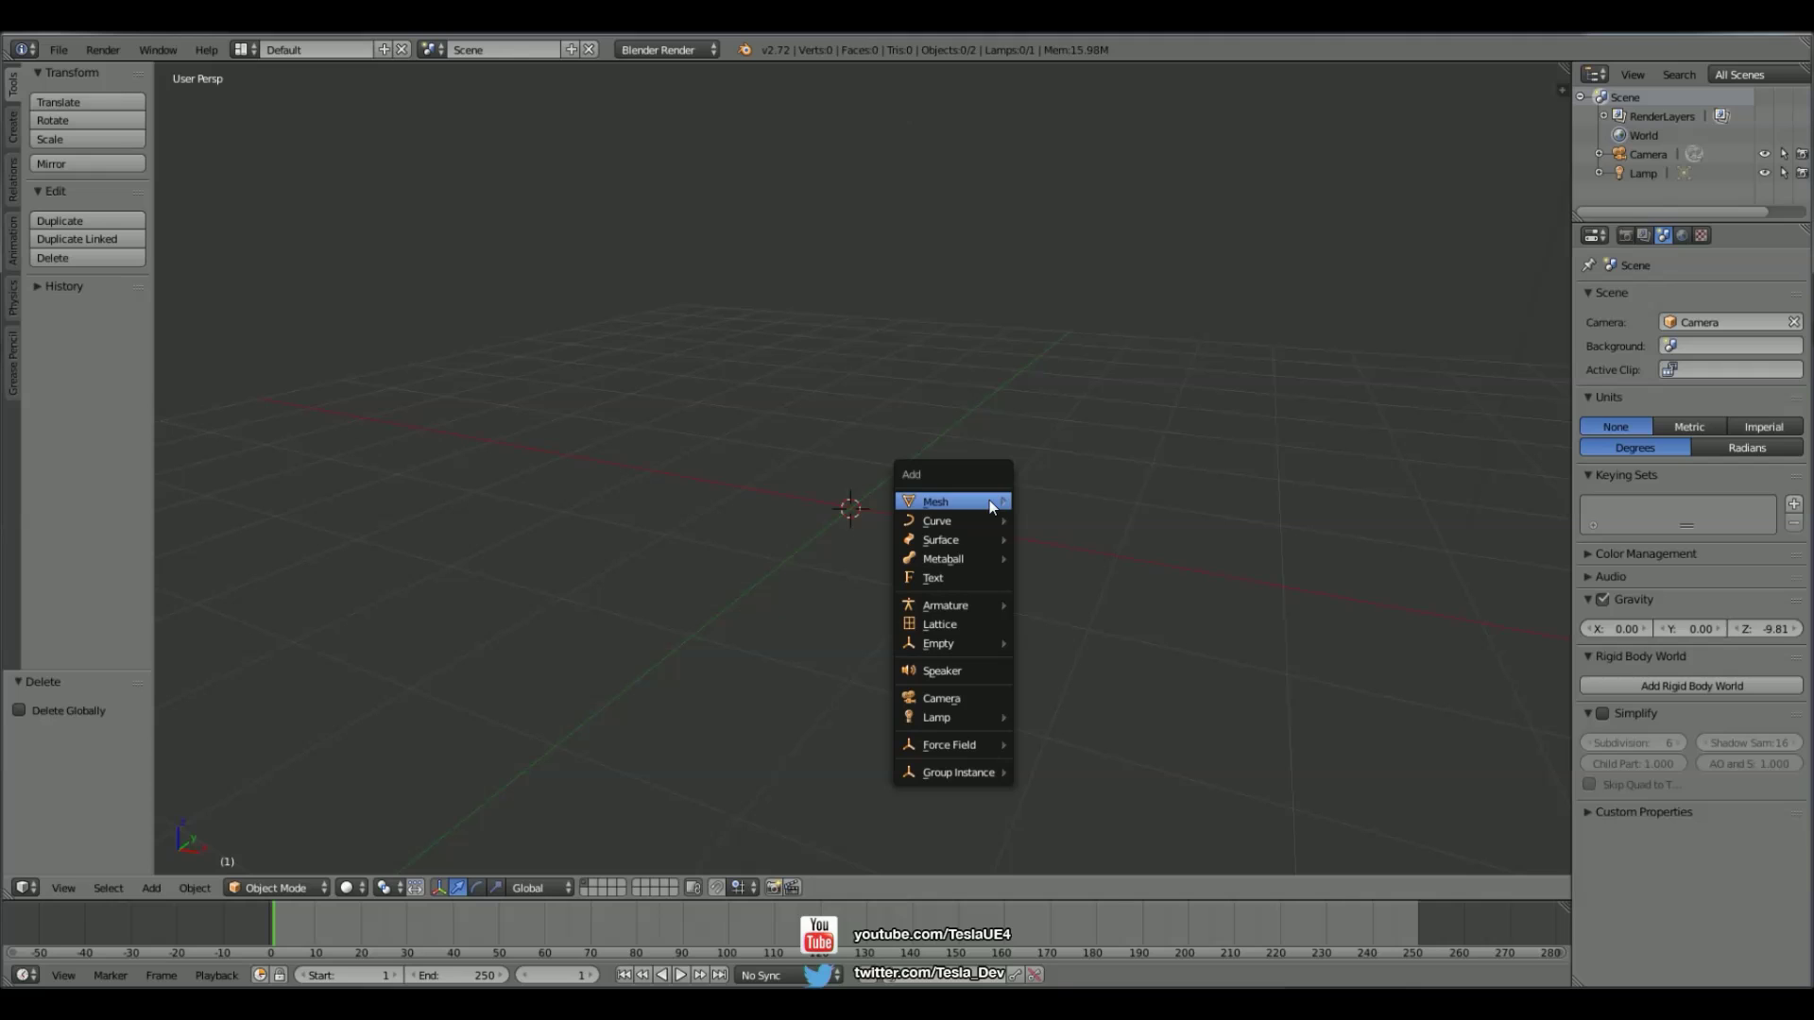
mouse_move(989, 501)
click(1060, 517)
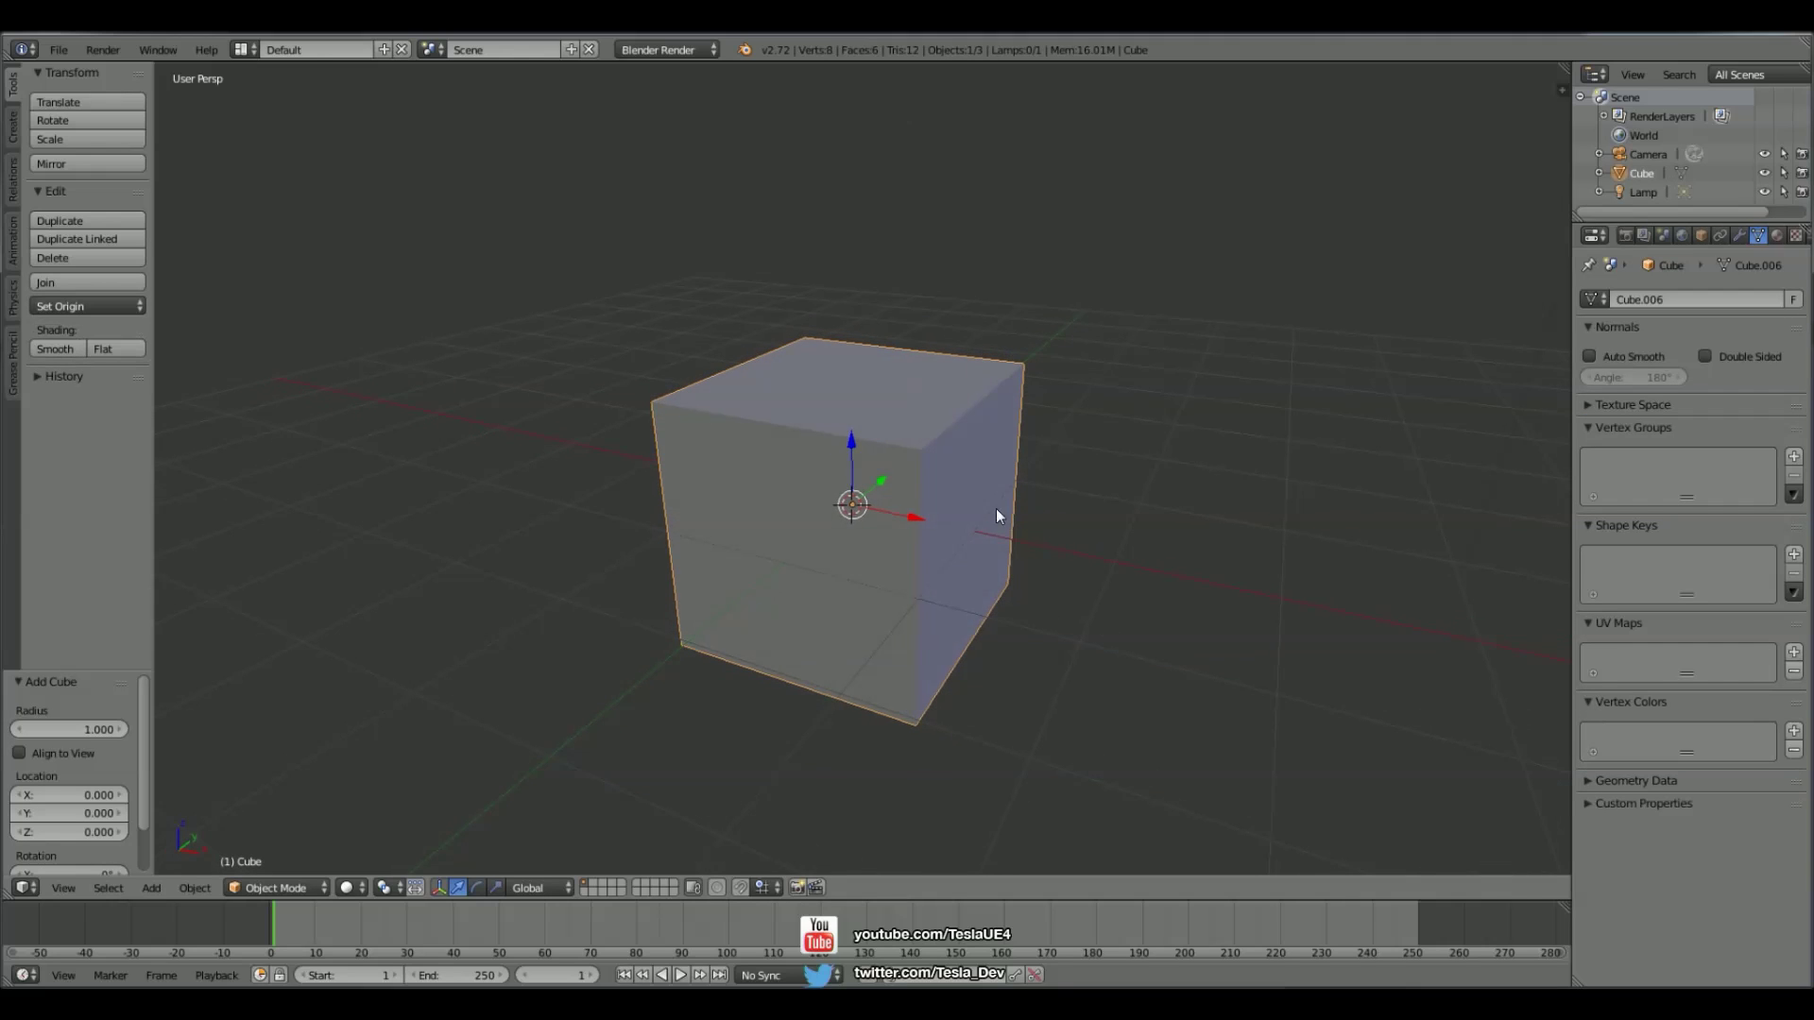
Enter mesh editing and extrude the cube's top face upward by about 0.2 units
key(Tab)
right_click(894, 402)
key(e)
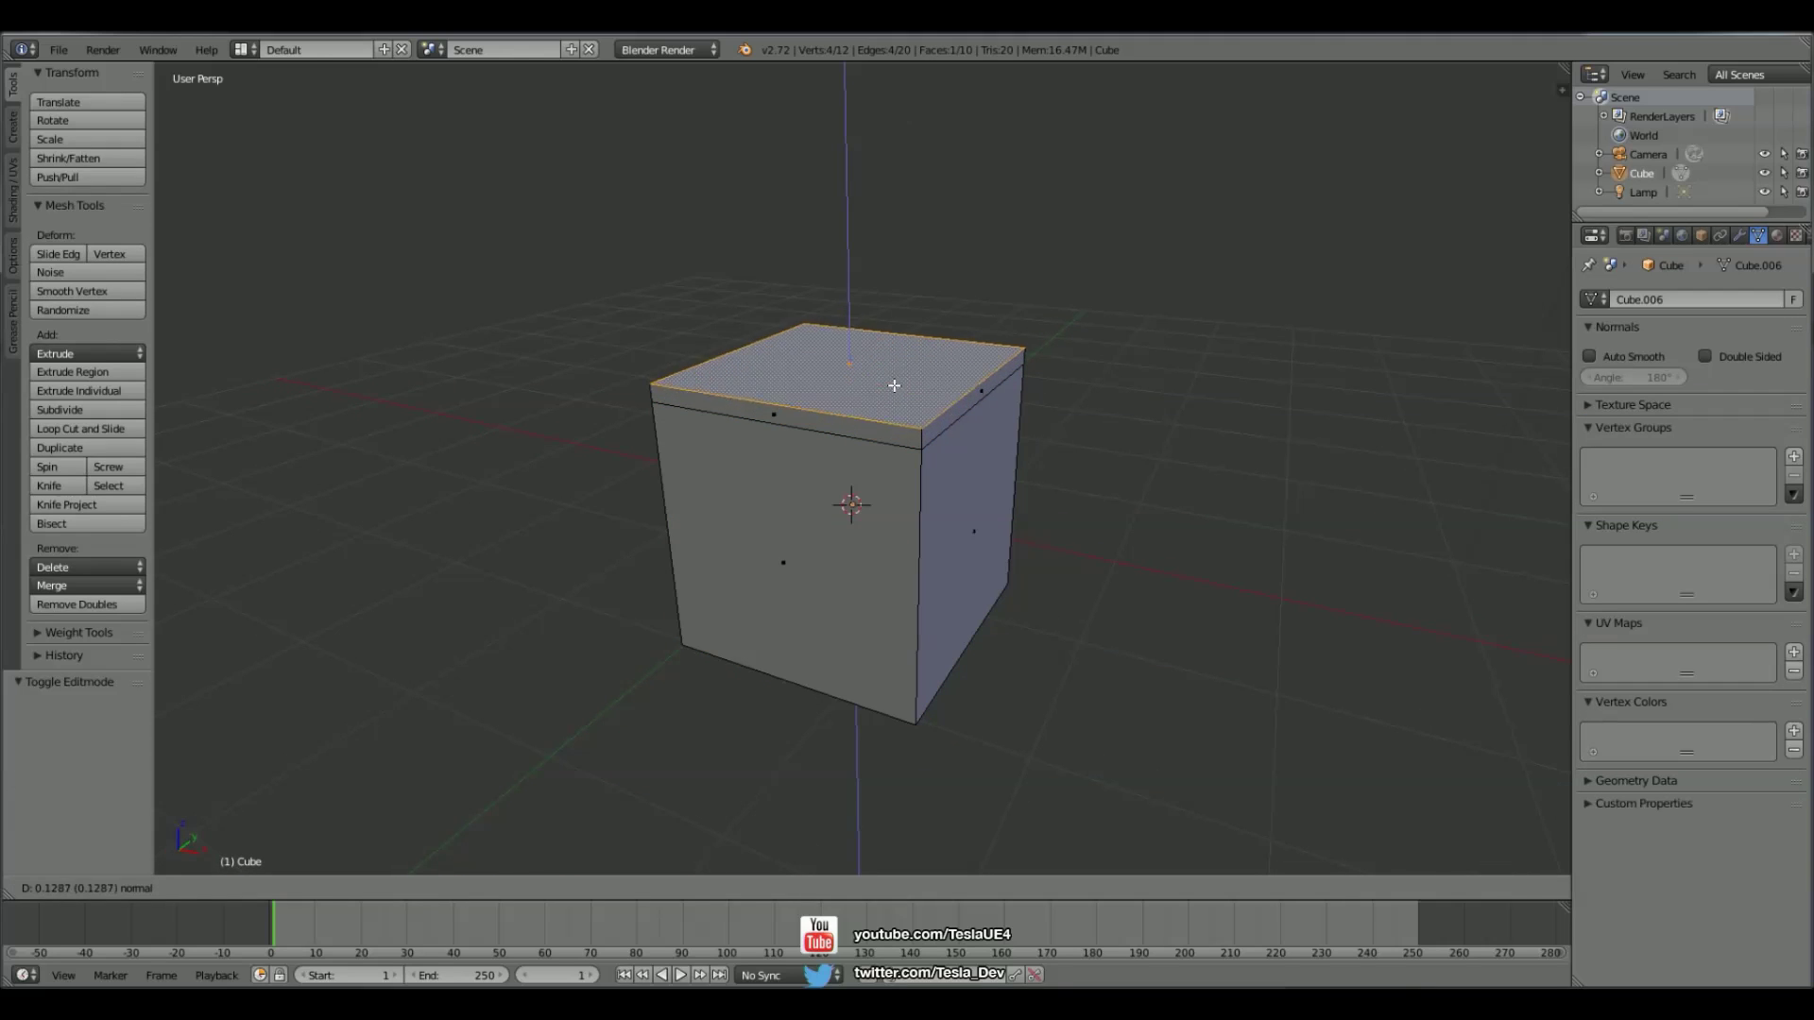
click(895, 373)
Extrude the cube's bottom face slightly downward and return to Object Mode
middle_drag(919, 478, 903, 350)
right_click(887, 667)
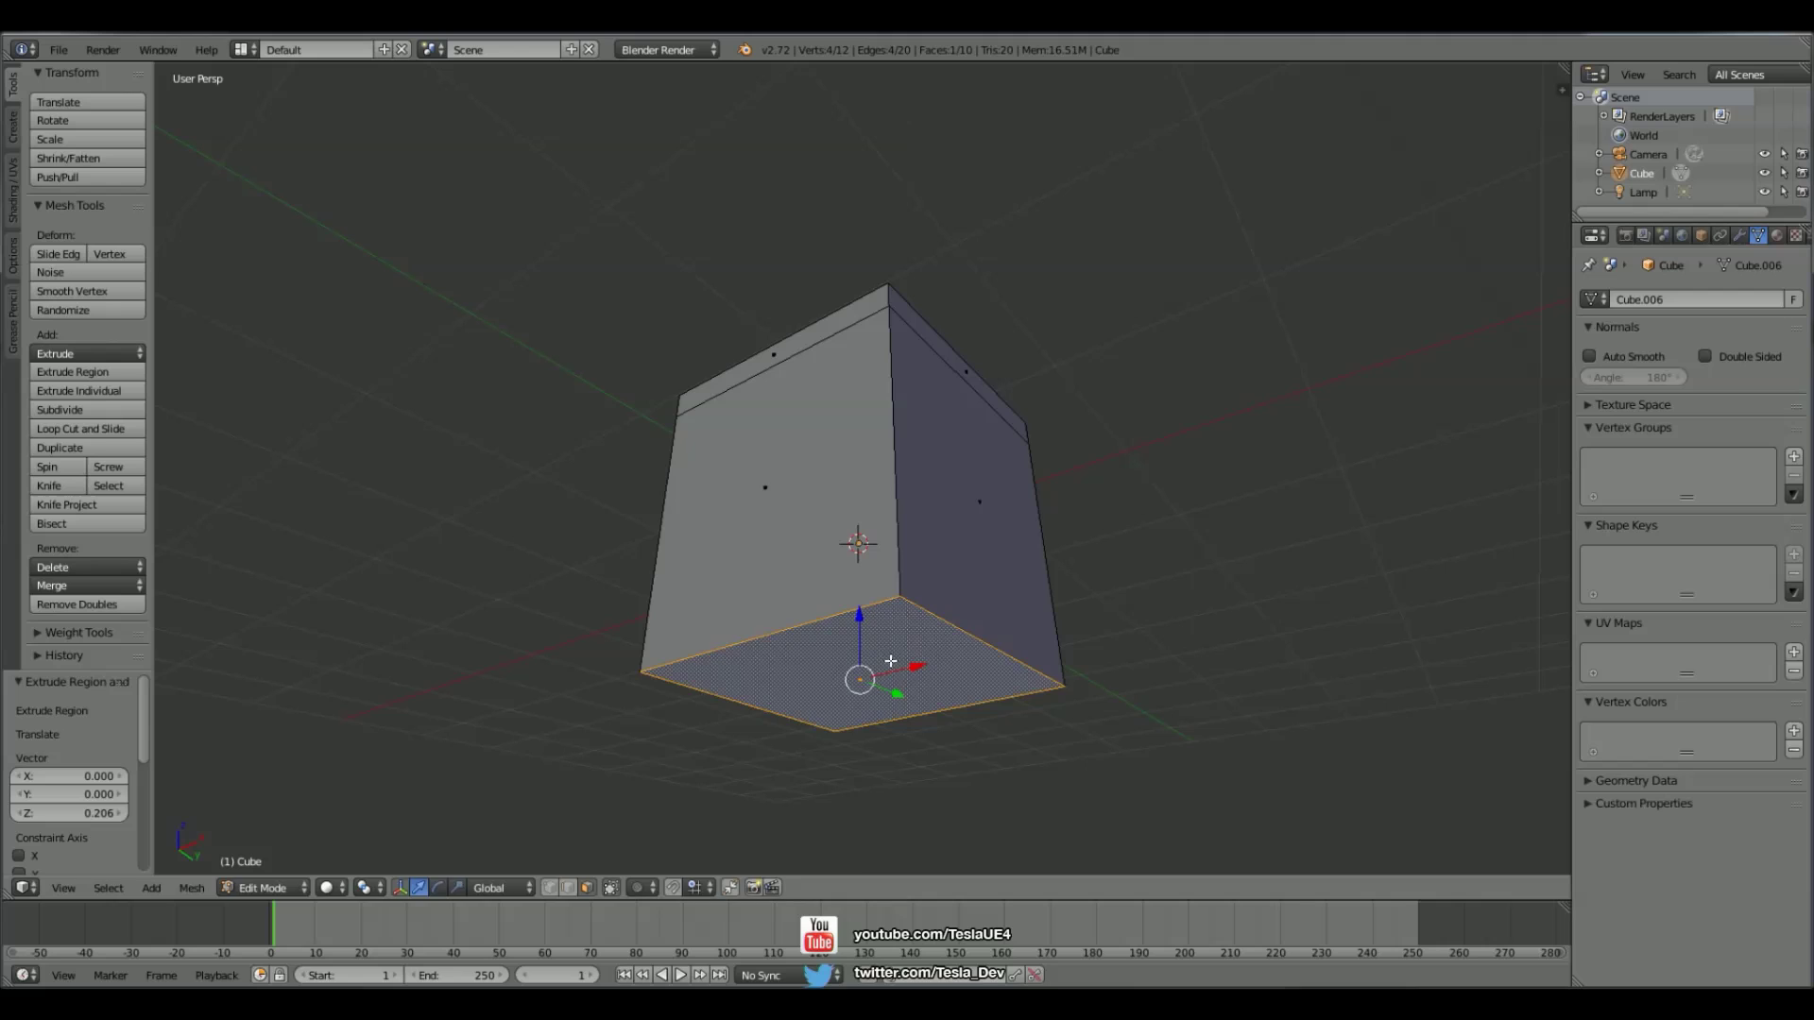
key(e)
click(891, 681)
middle_drag(918, 557, 936, 644)
scroll(961, 486, down, 2)
key(Tab)
middle_drag(960, 487, 983, 534)
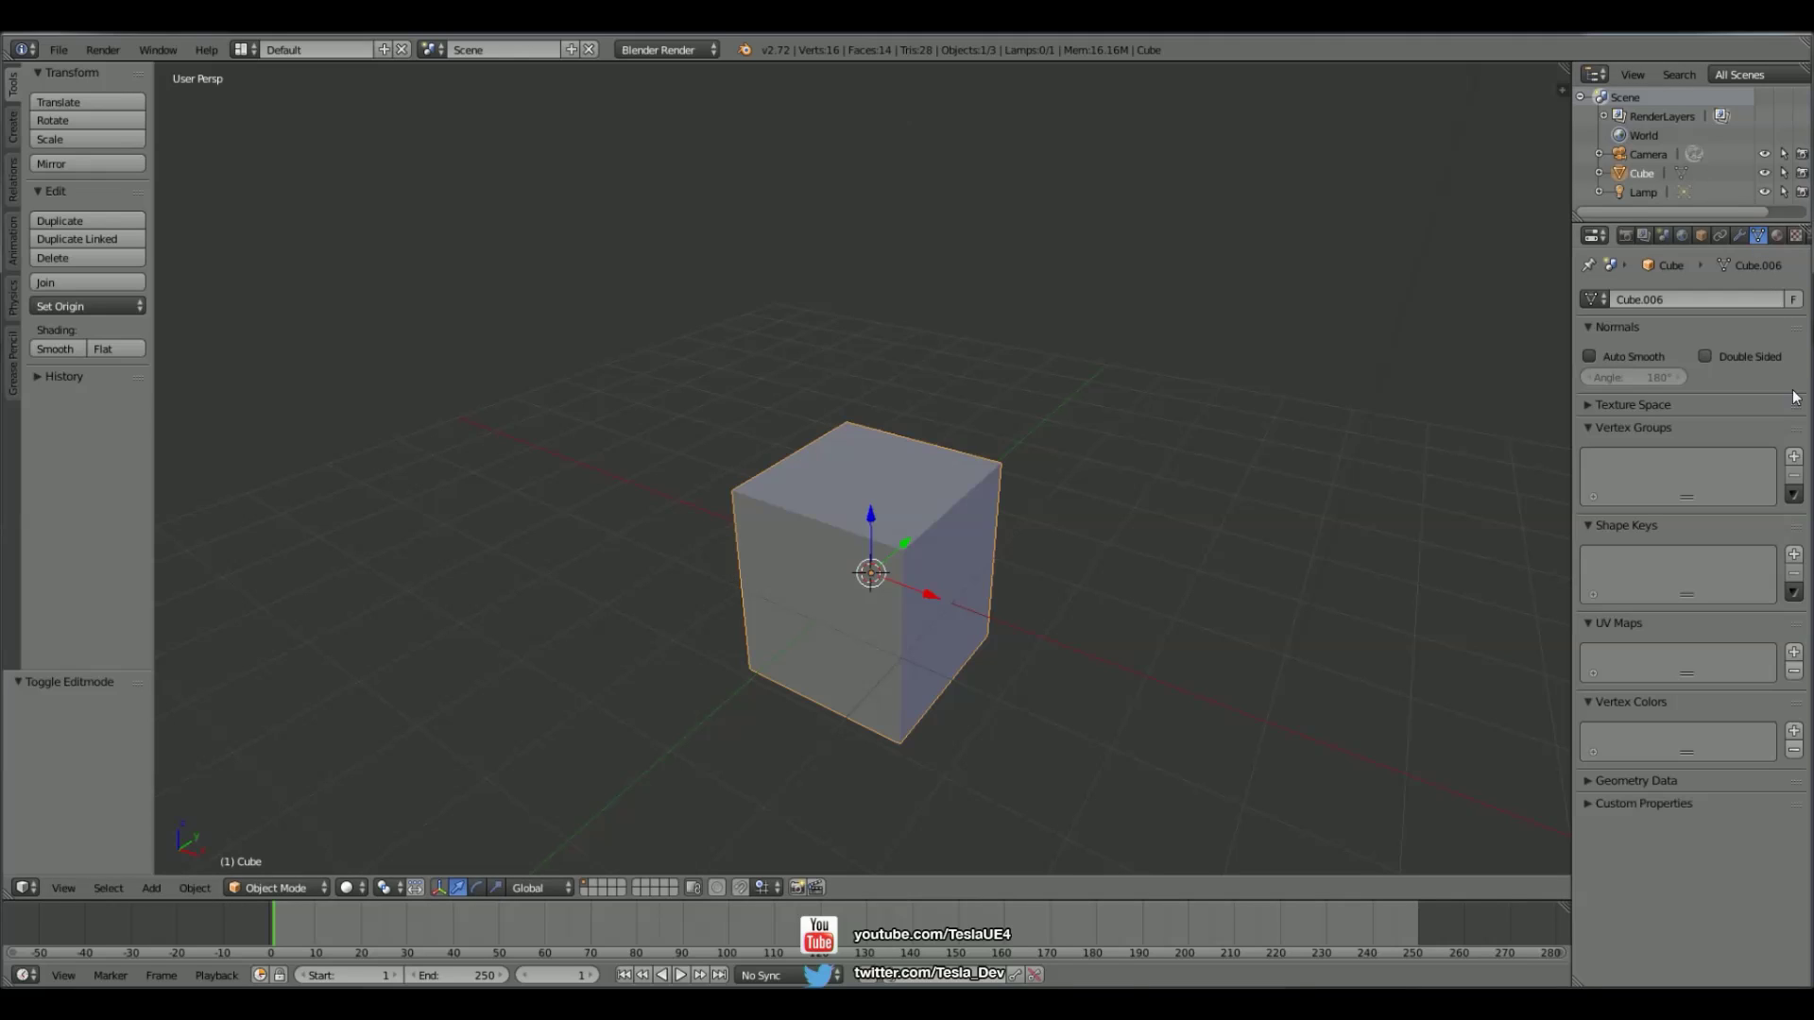
Add a Basis shape key and a second shape key renamed "Morph Target 1"
click(1794, 556)
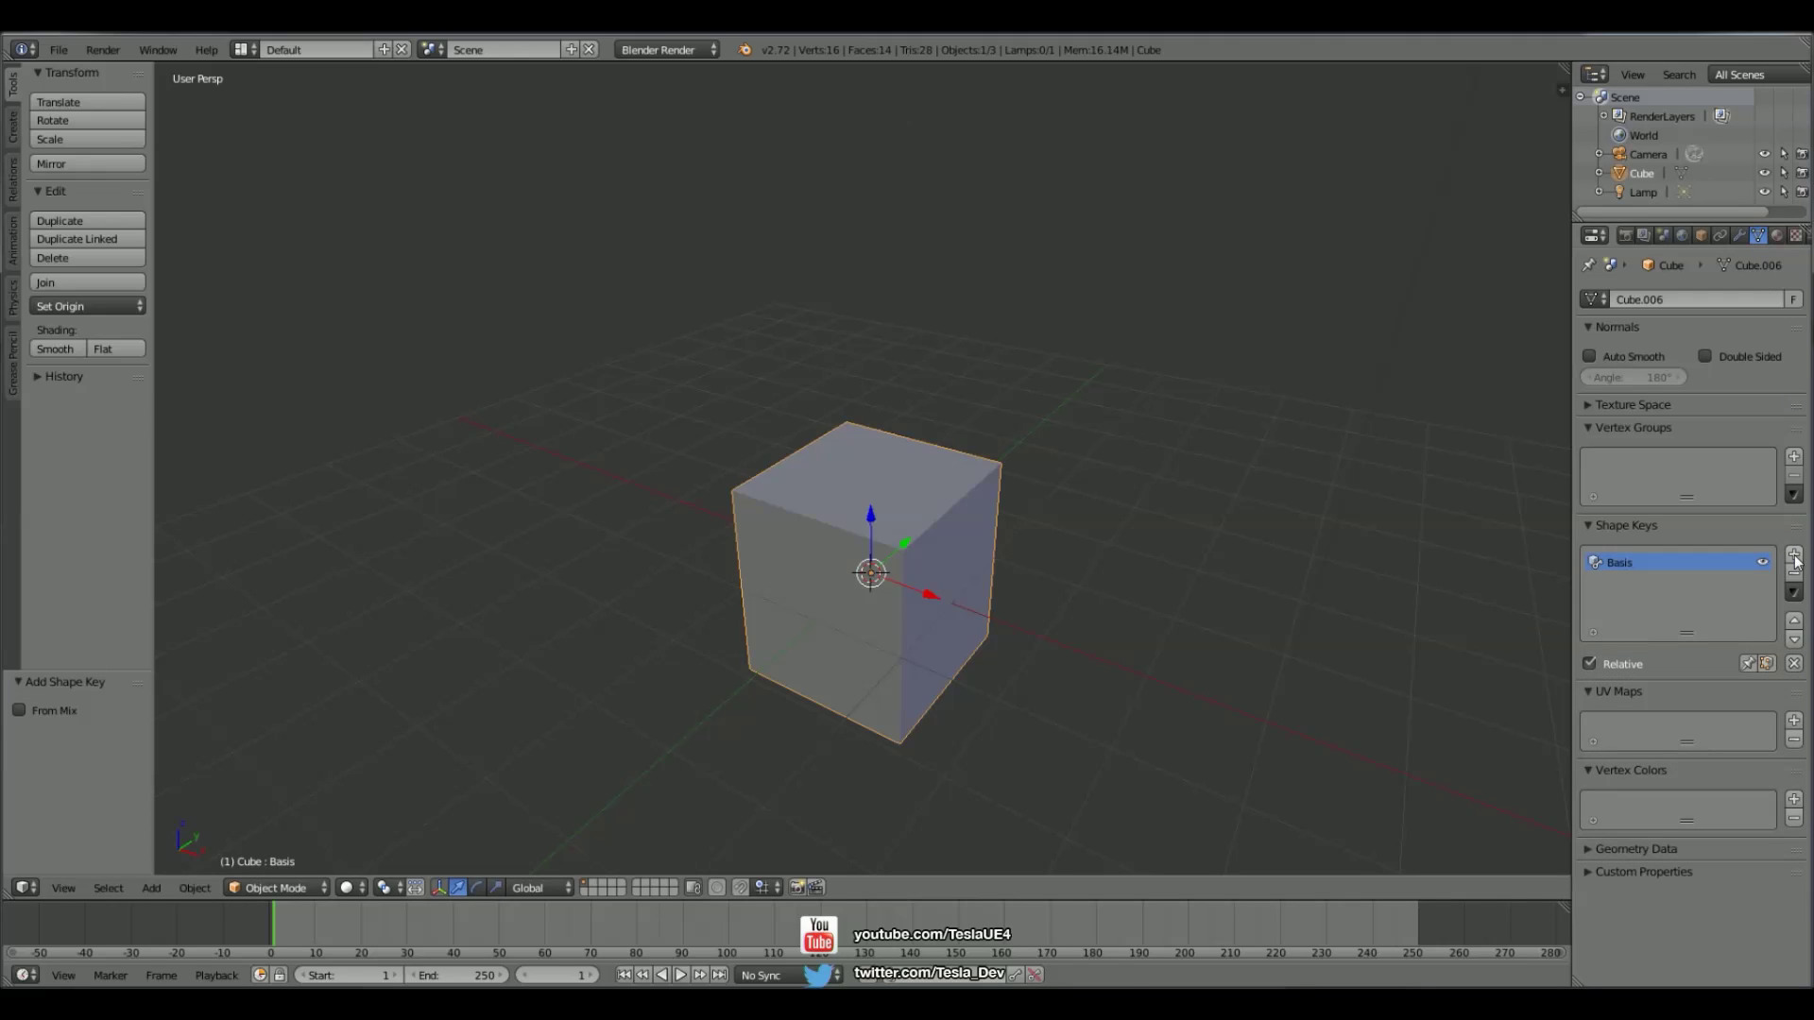
click(1795, 556)
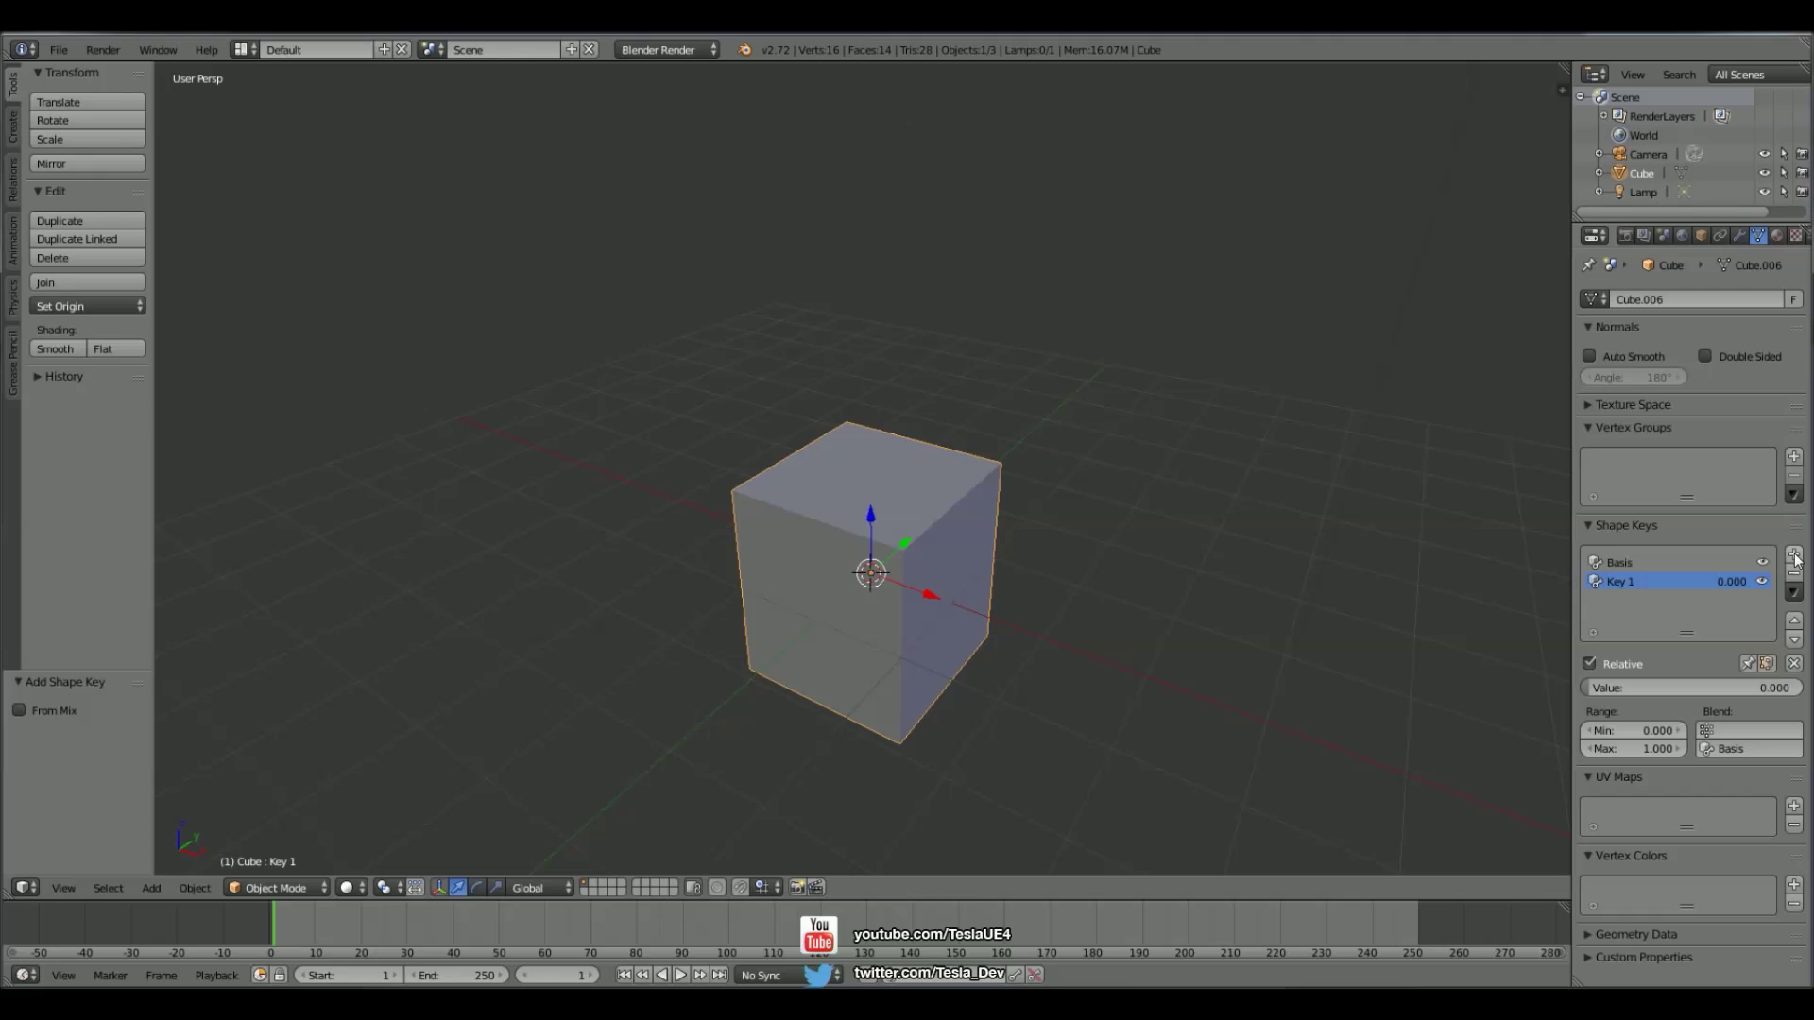
double_click(1632, 583)
text(Morph Target 1)
key(Return)
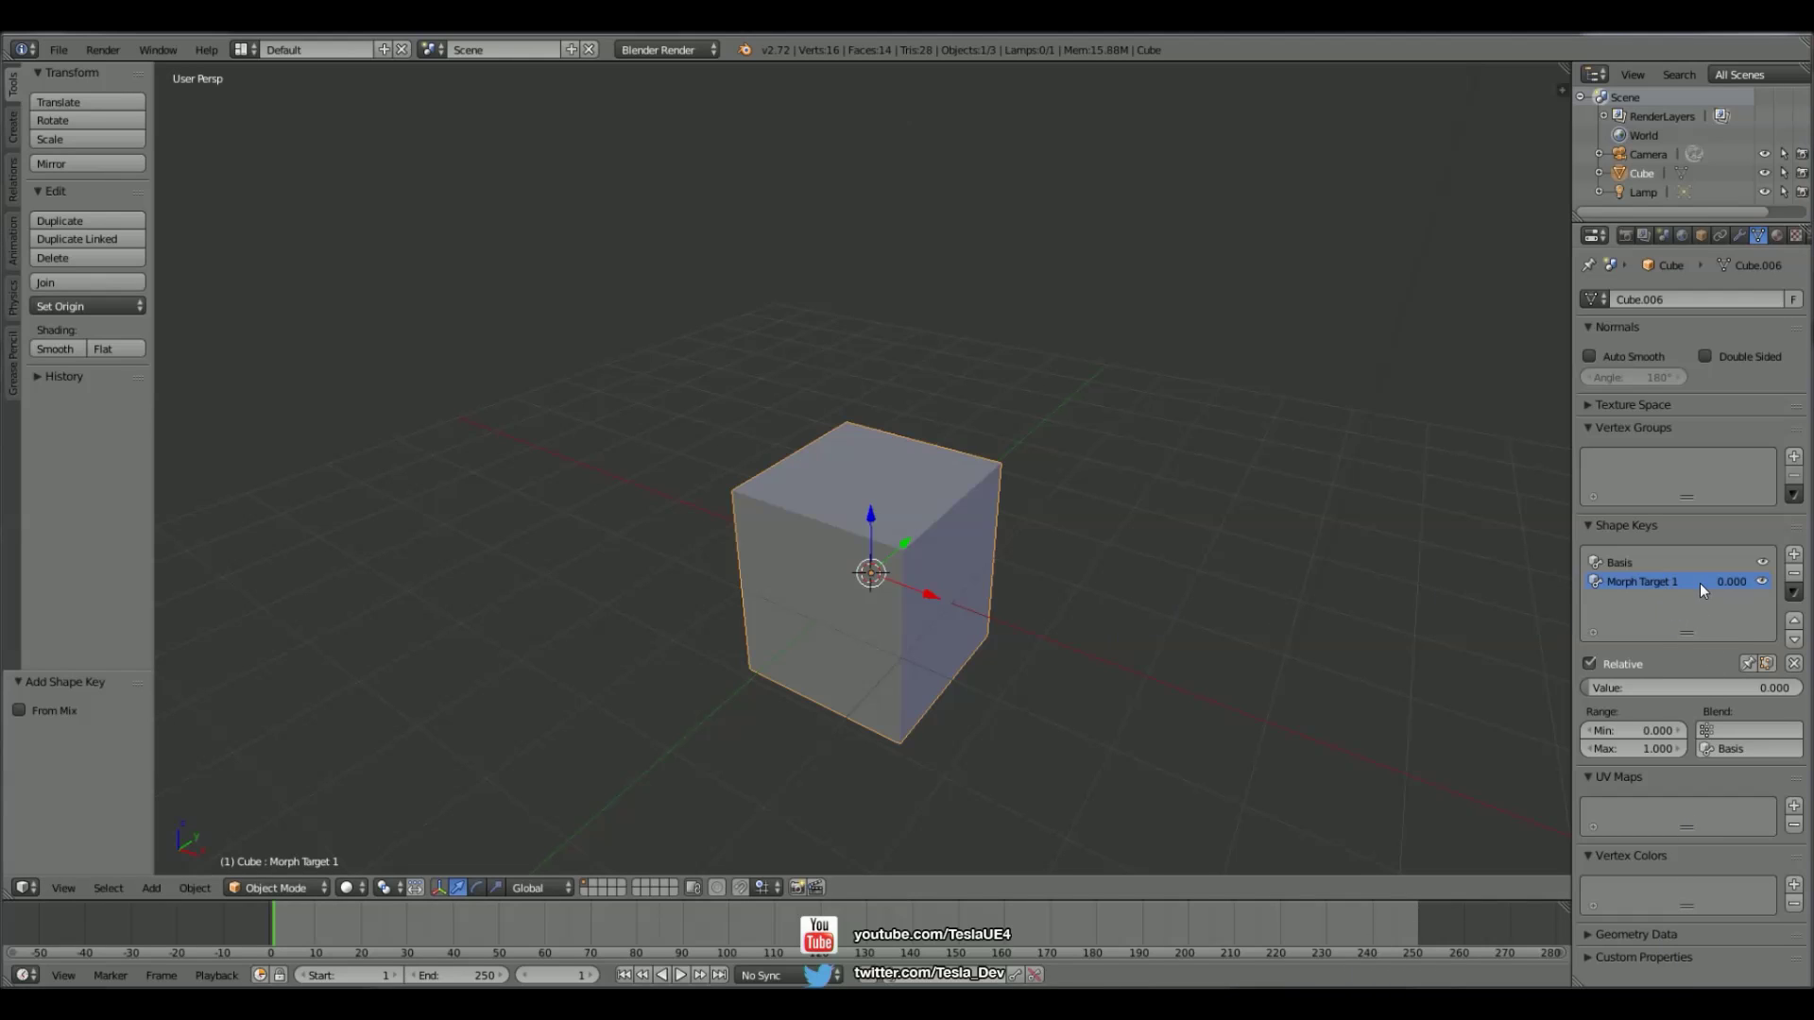
In the Morph Target 1 shape, raise the top face about 3.2 units along Z and scale it up
middle_drag(1474, 614, 1302, 610)
key(Tab)
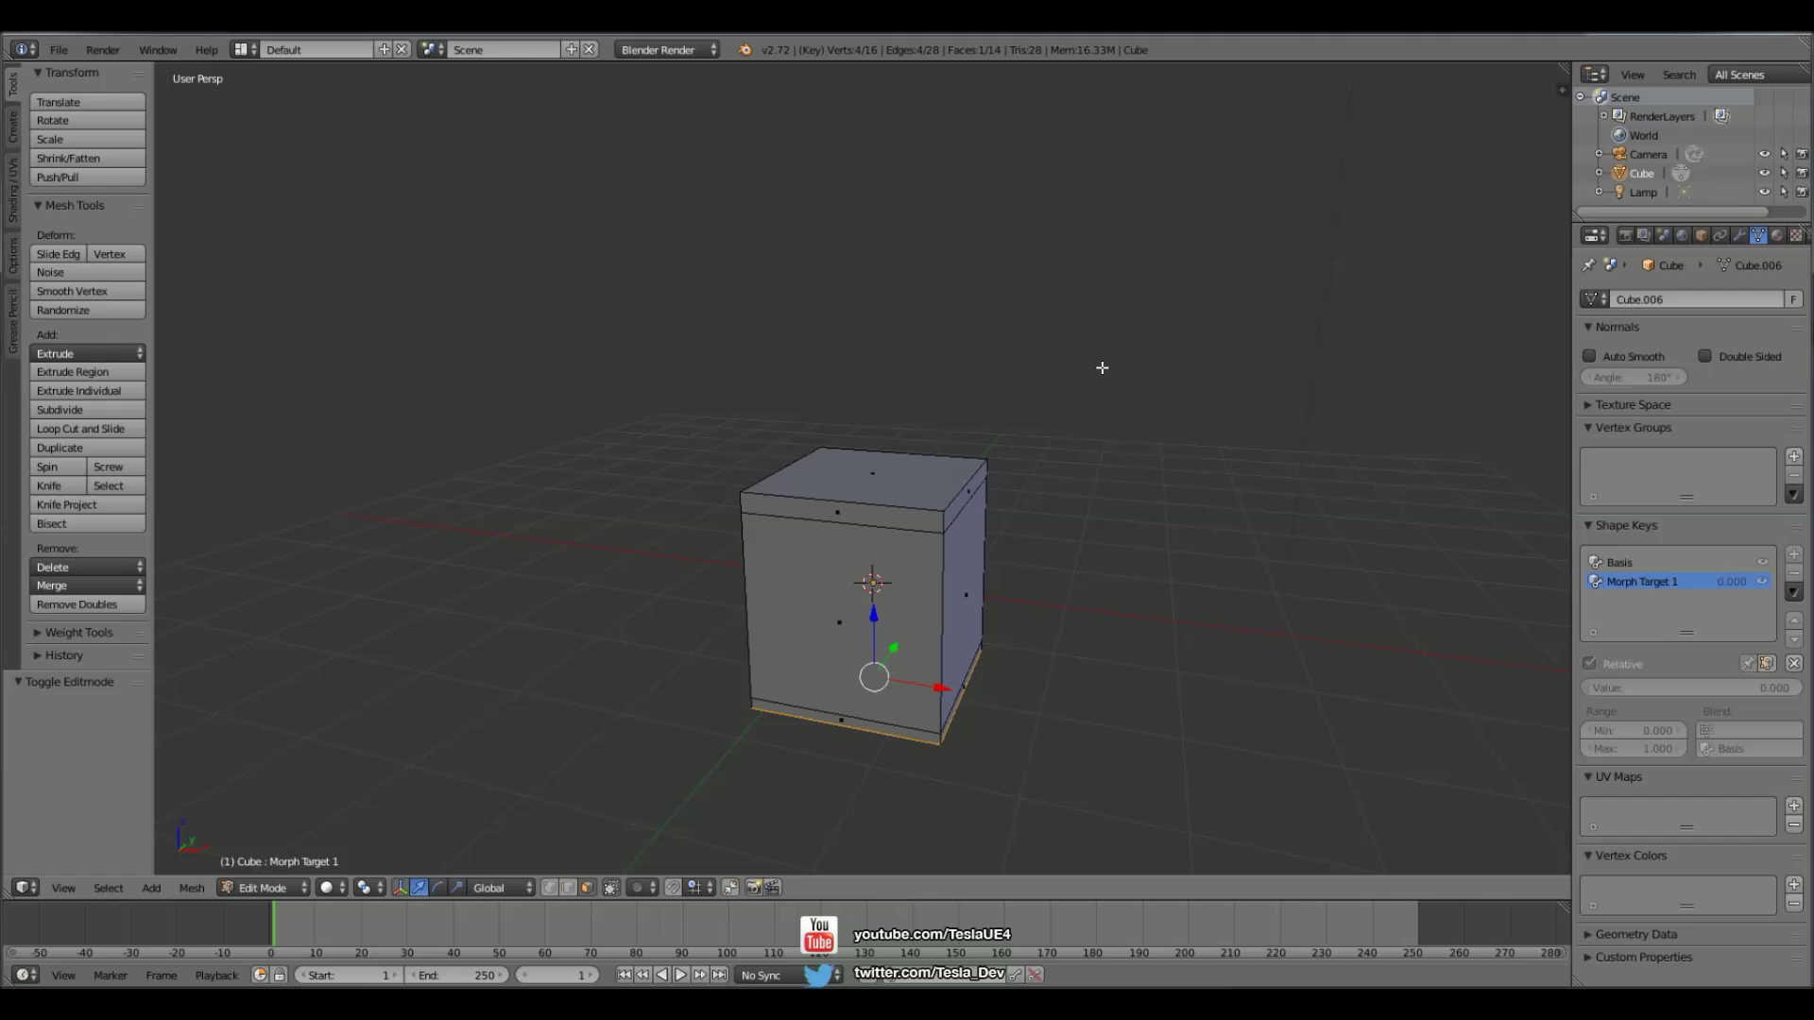
right_click(905, 458)
key(g)
key(z)
click(940, 154)
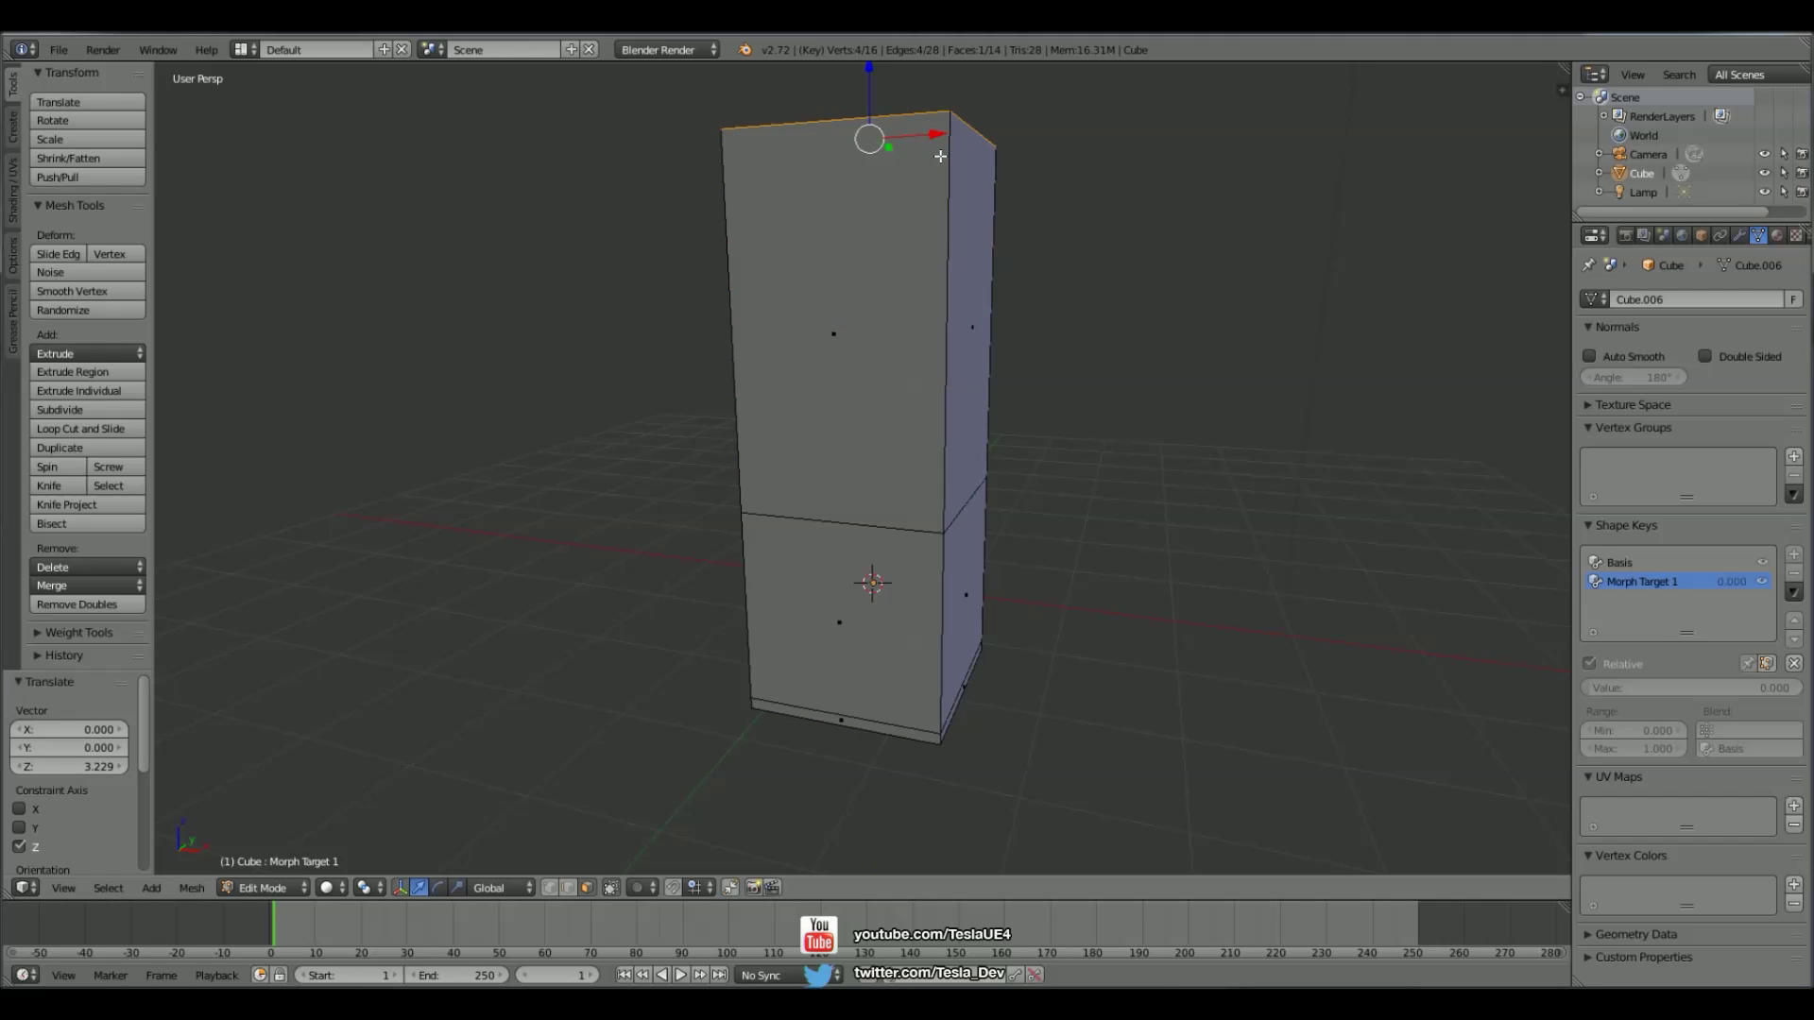
key(s)
click(1061, 167)
Lower the bottom face about 2.9 units along Z, scale it down to about 0.28, and leave Edit Mode
middle_drag(1061, 168, 988, 382)
right_click(838, 498)
key(e)
click(862, 767)
key(s)
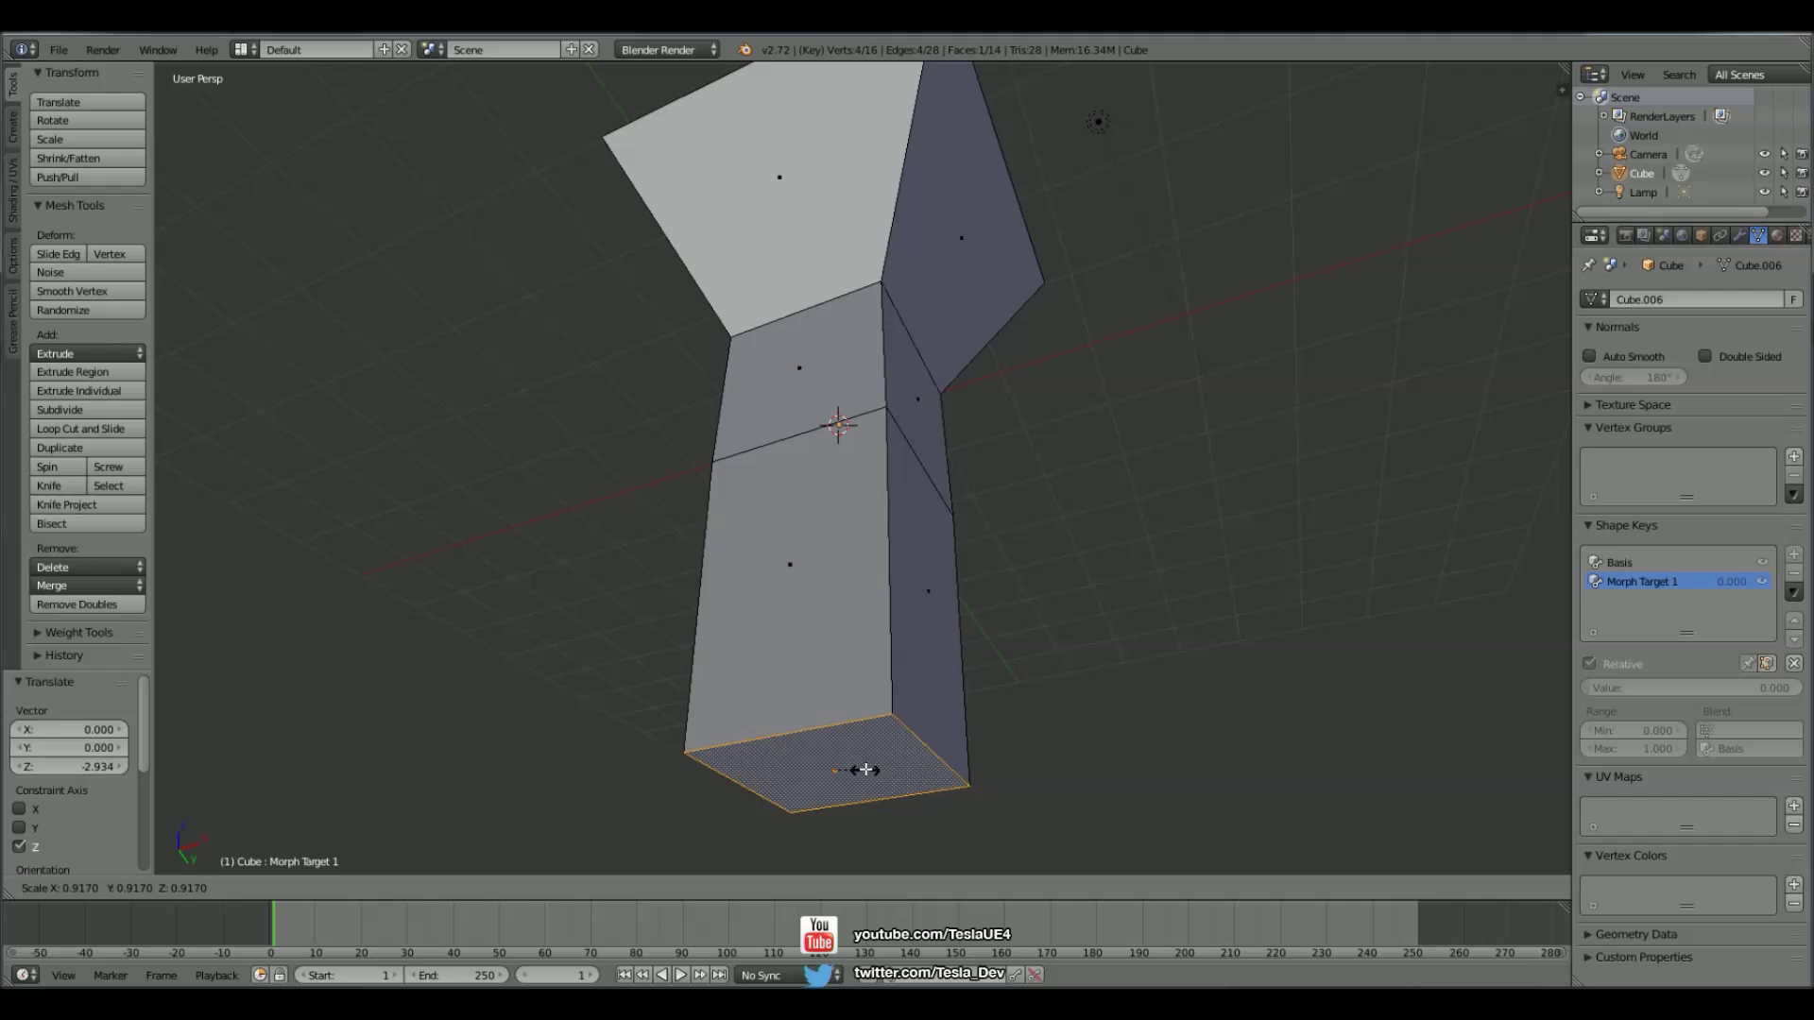
click(843, 773)
middle_drag(1178, 486, 1179, 558)
shift+middle_drag(1142, 350, 1134, 519)
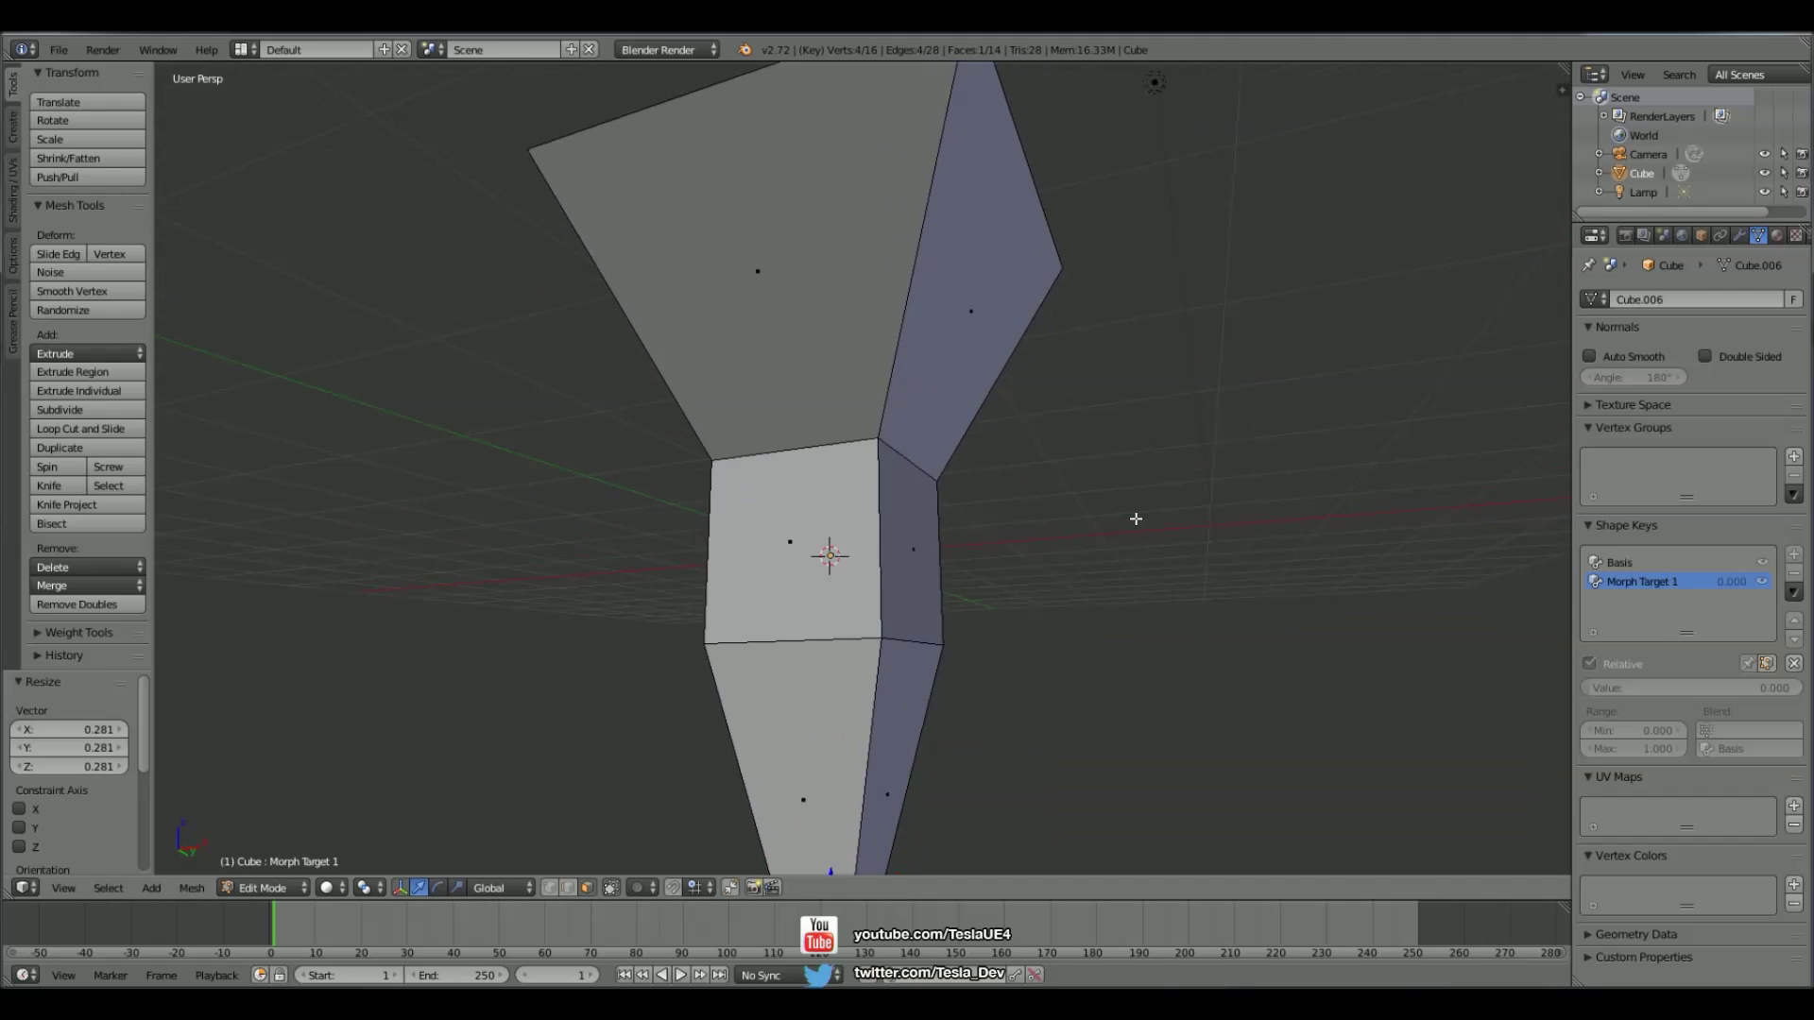
scroll(1115, 473, down, 4)
key(Tab)
Preview the Morph Target 1 shape key by raising its value to 1.000 and returning it to 0.000
middle_drag(1427, 627, 1432, 698)
scroll(1431, 698, up, 1)
drag(1621, 690, 1803, 689)
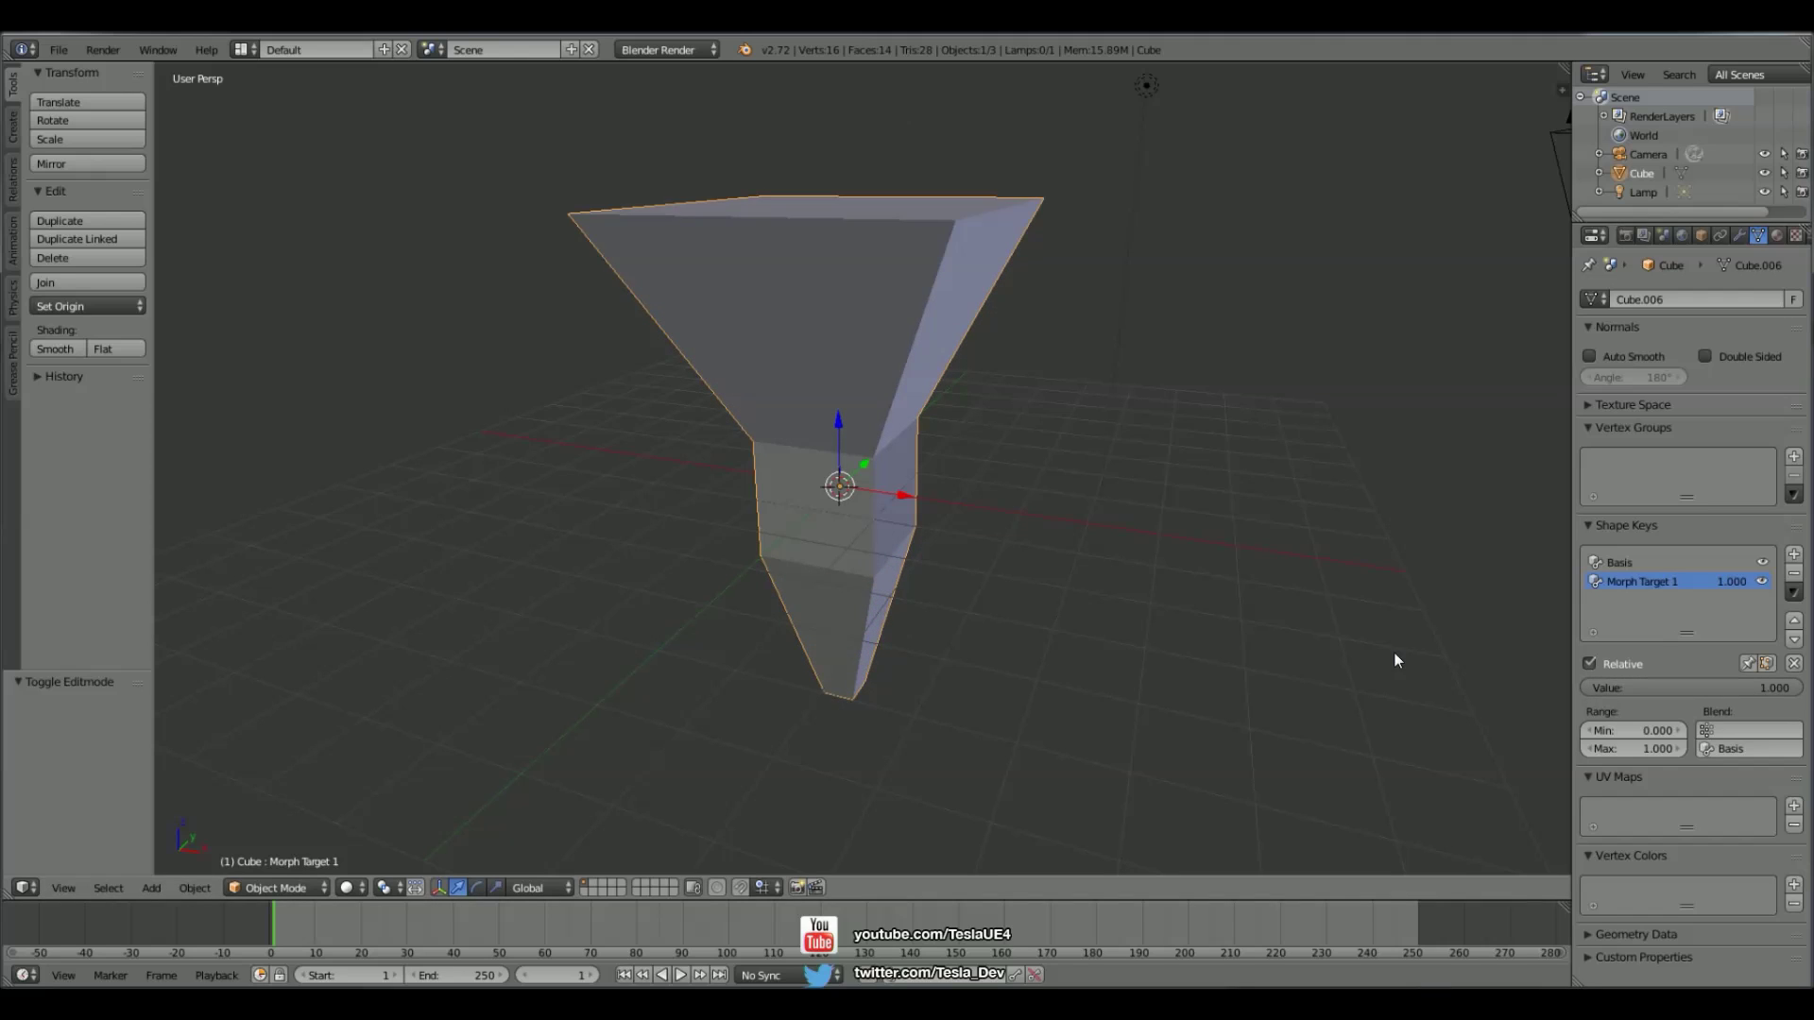
drag(1783, 695, 1588, 689)
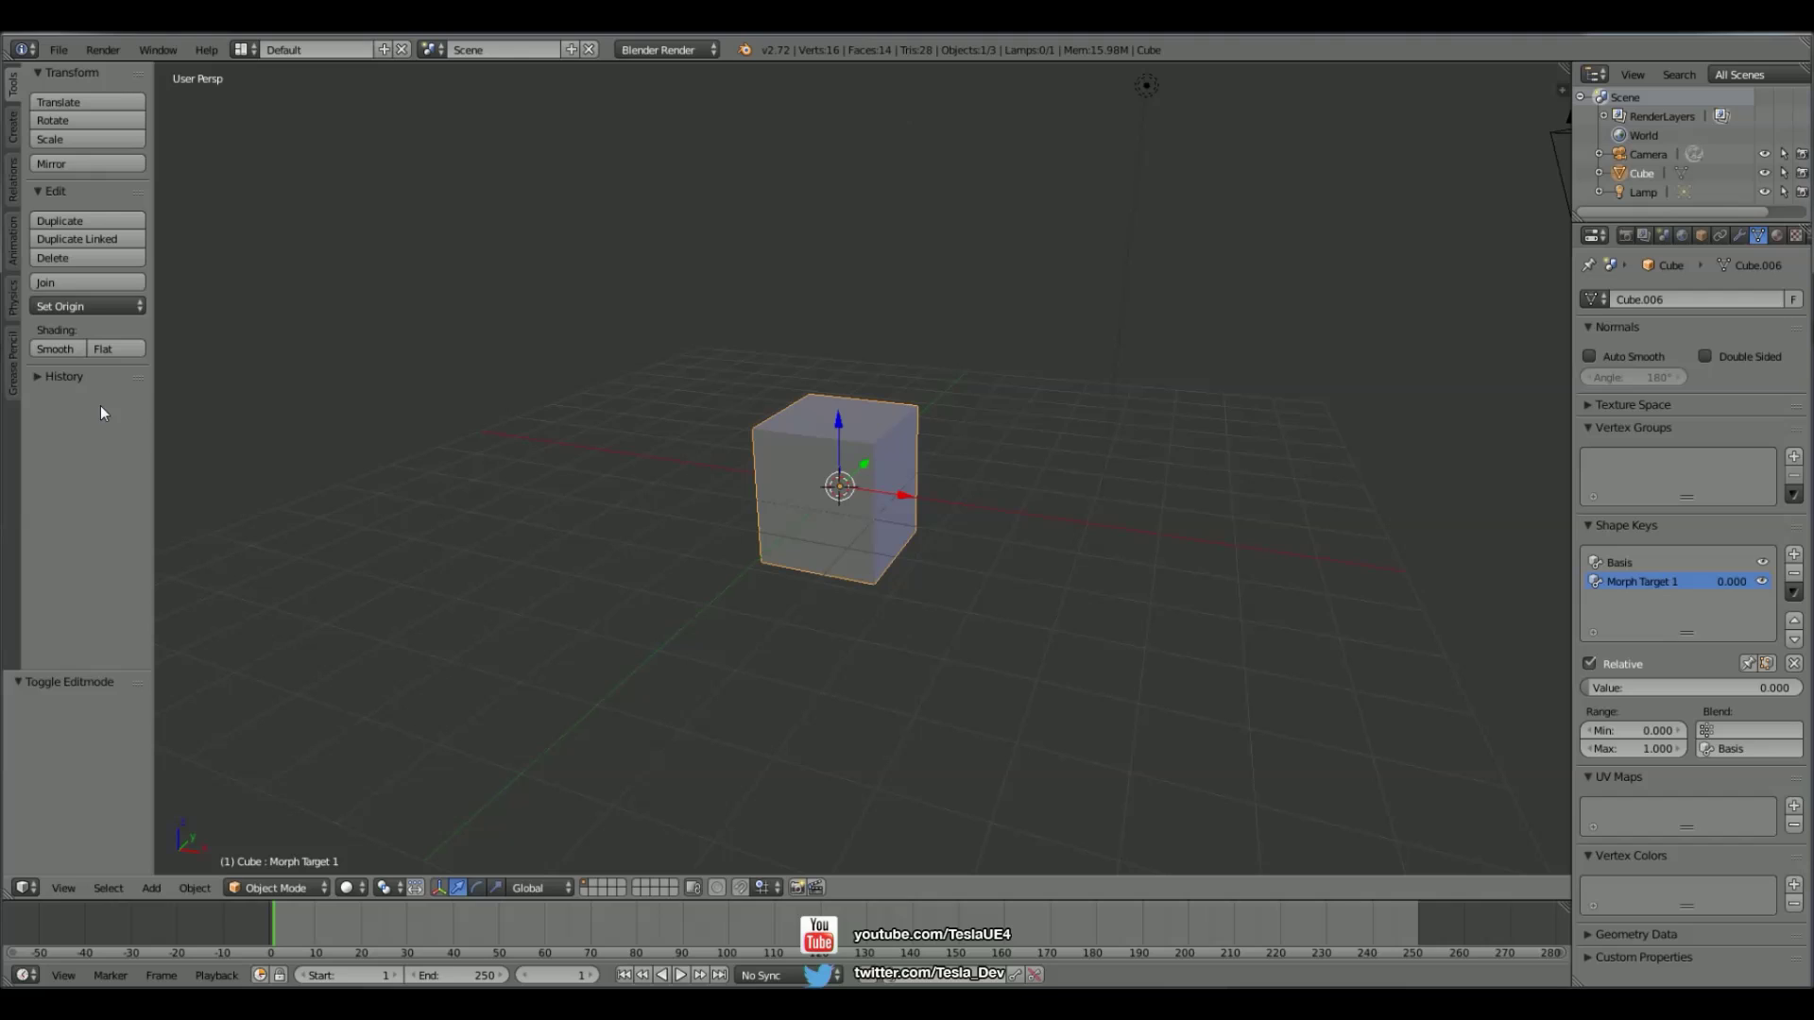
Export the cube as an Autodesk FBX file, overwriting morphtarget.fbx
click(59, 52)
mouse_move(77, 395)
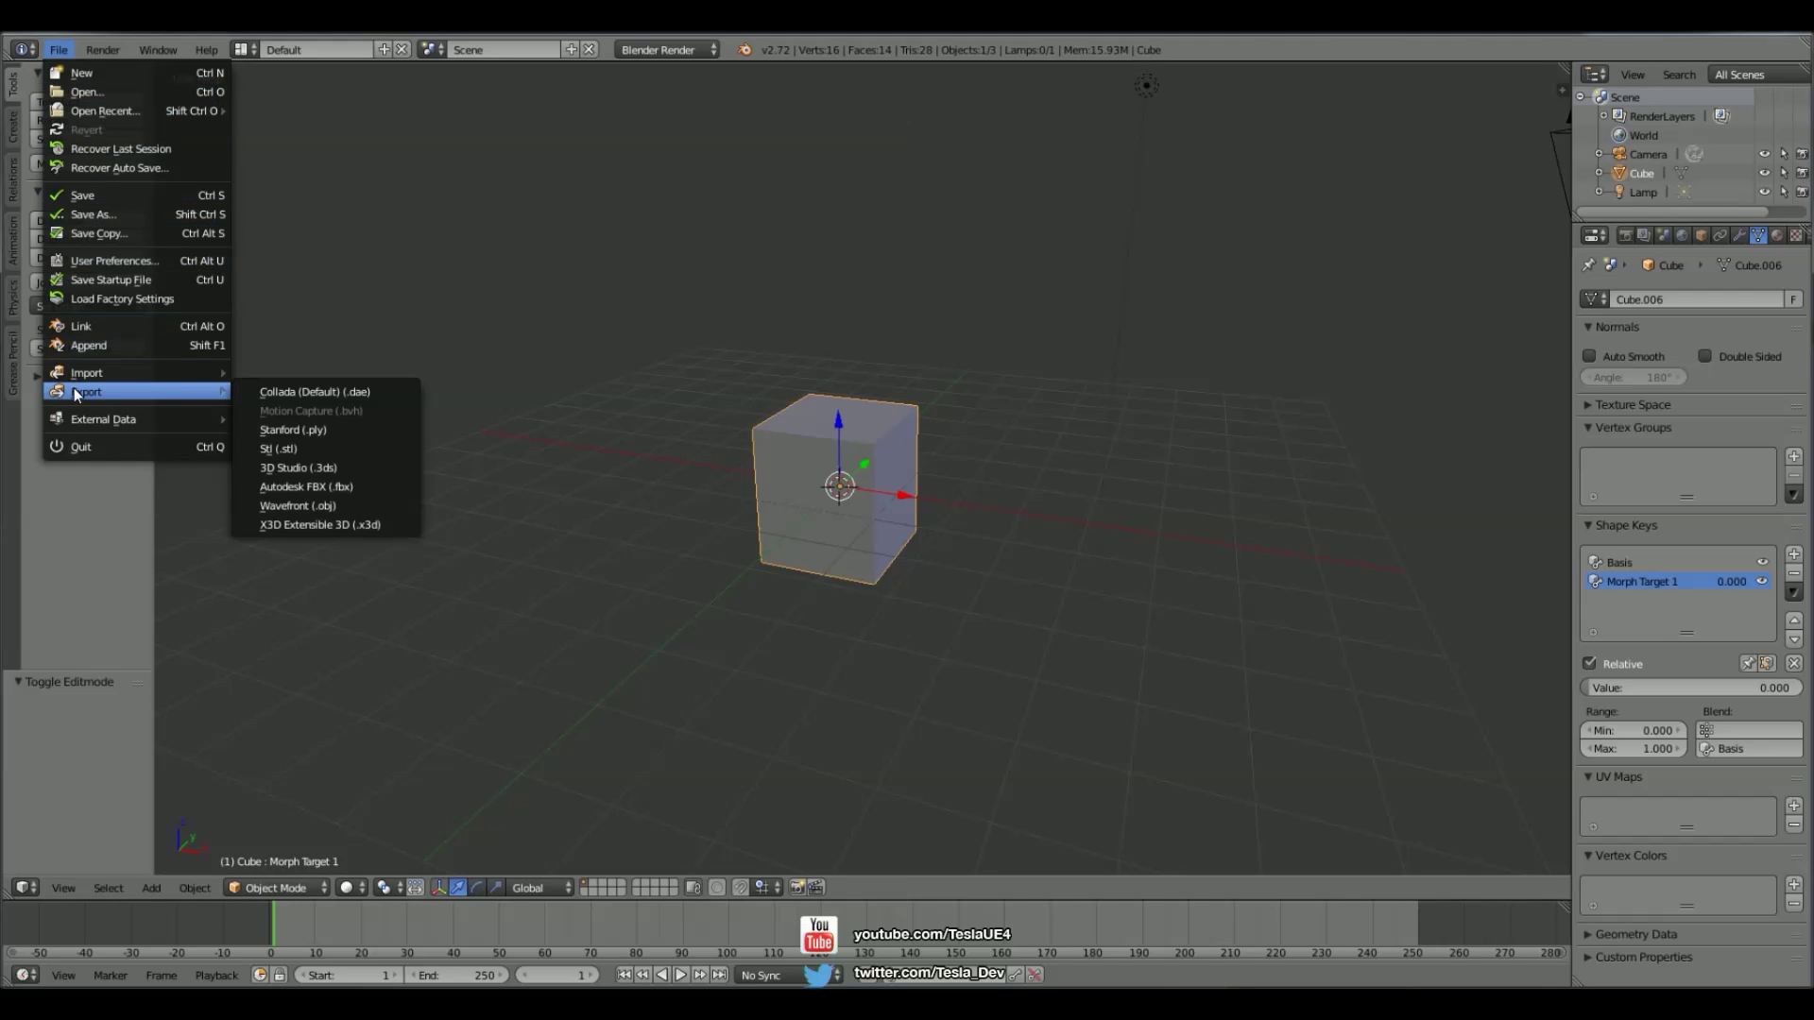
click(384, 484)
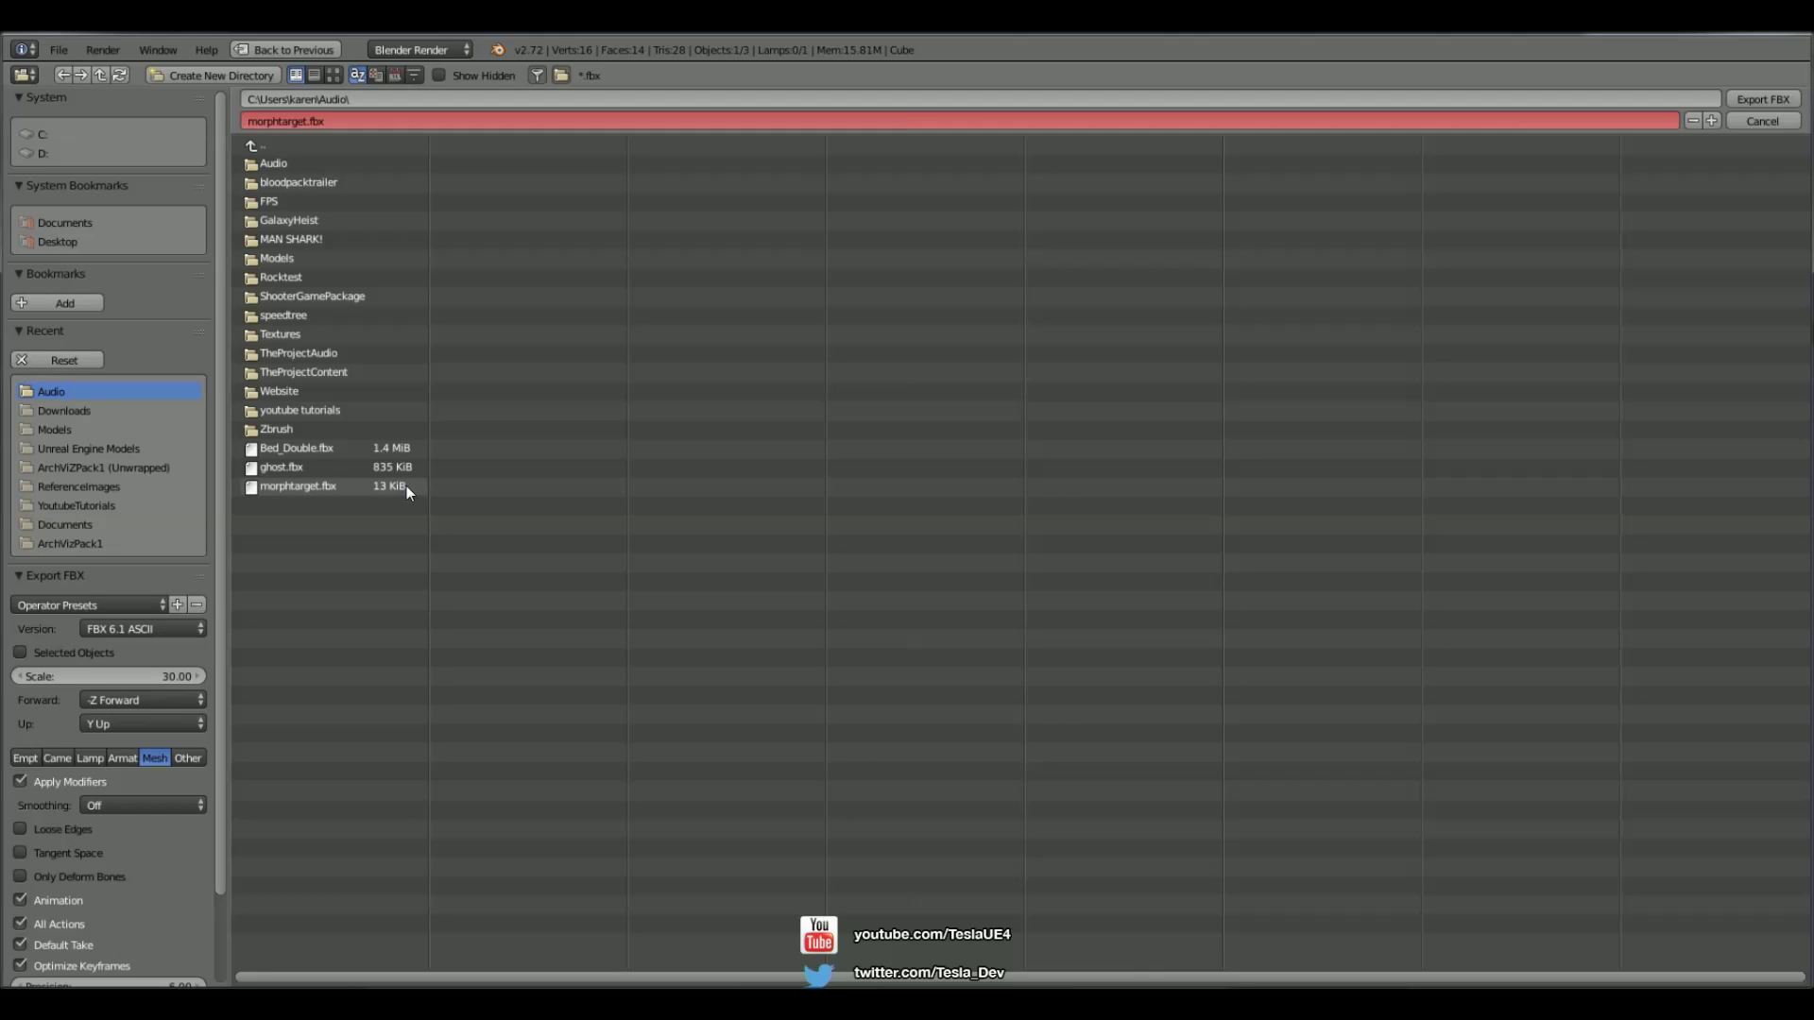
click(326, 487)
click(1764, 99)
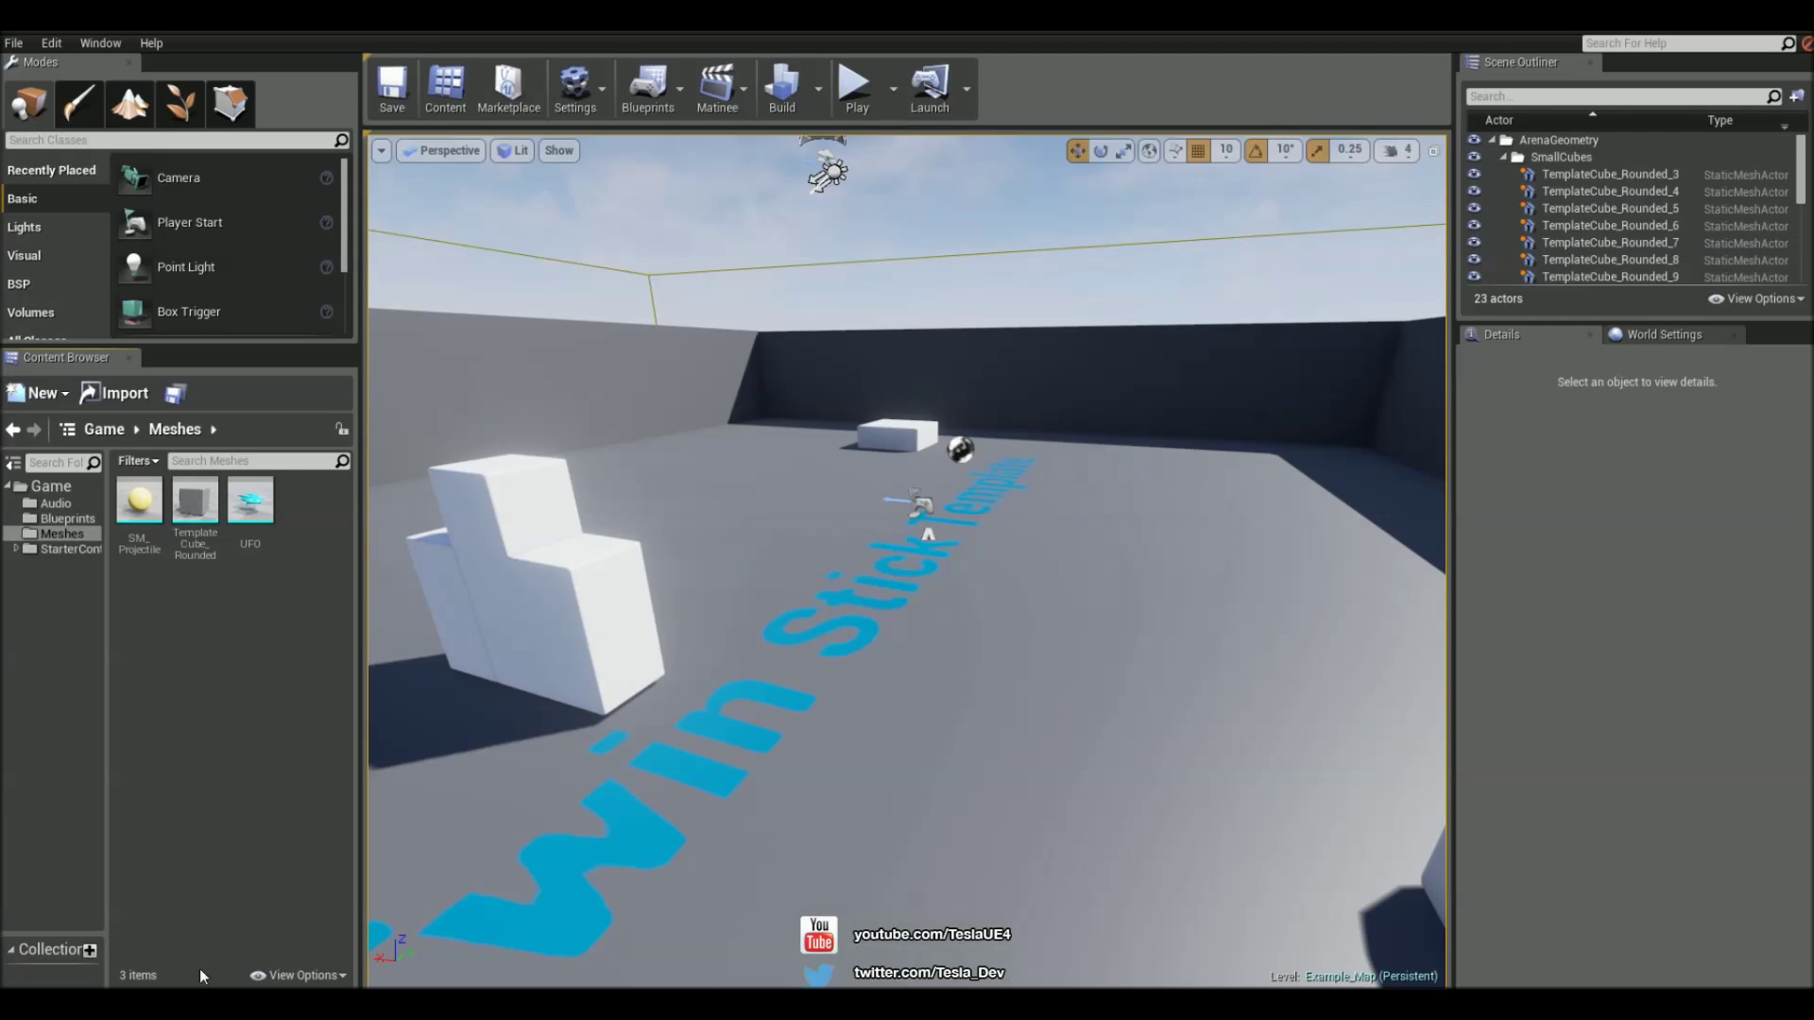
Bring morphtarget.fbx from the Unreal Engine 4 library folder into the project's Meshes folder for import
click(200, 1002)
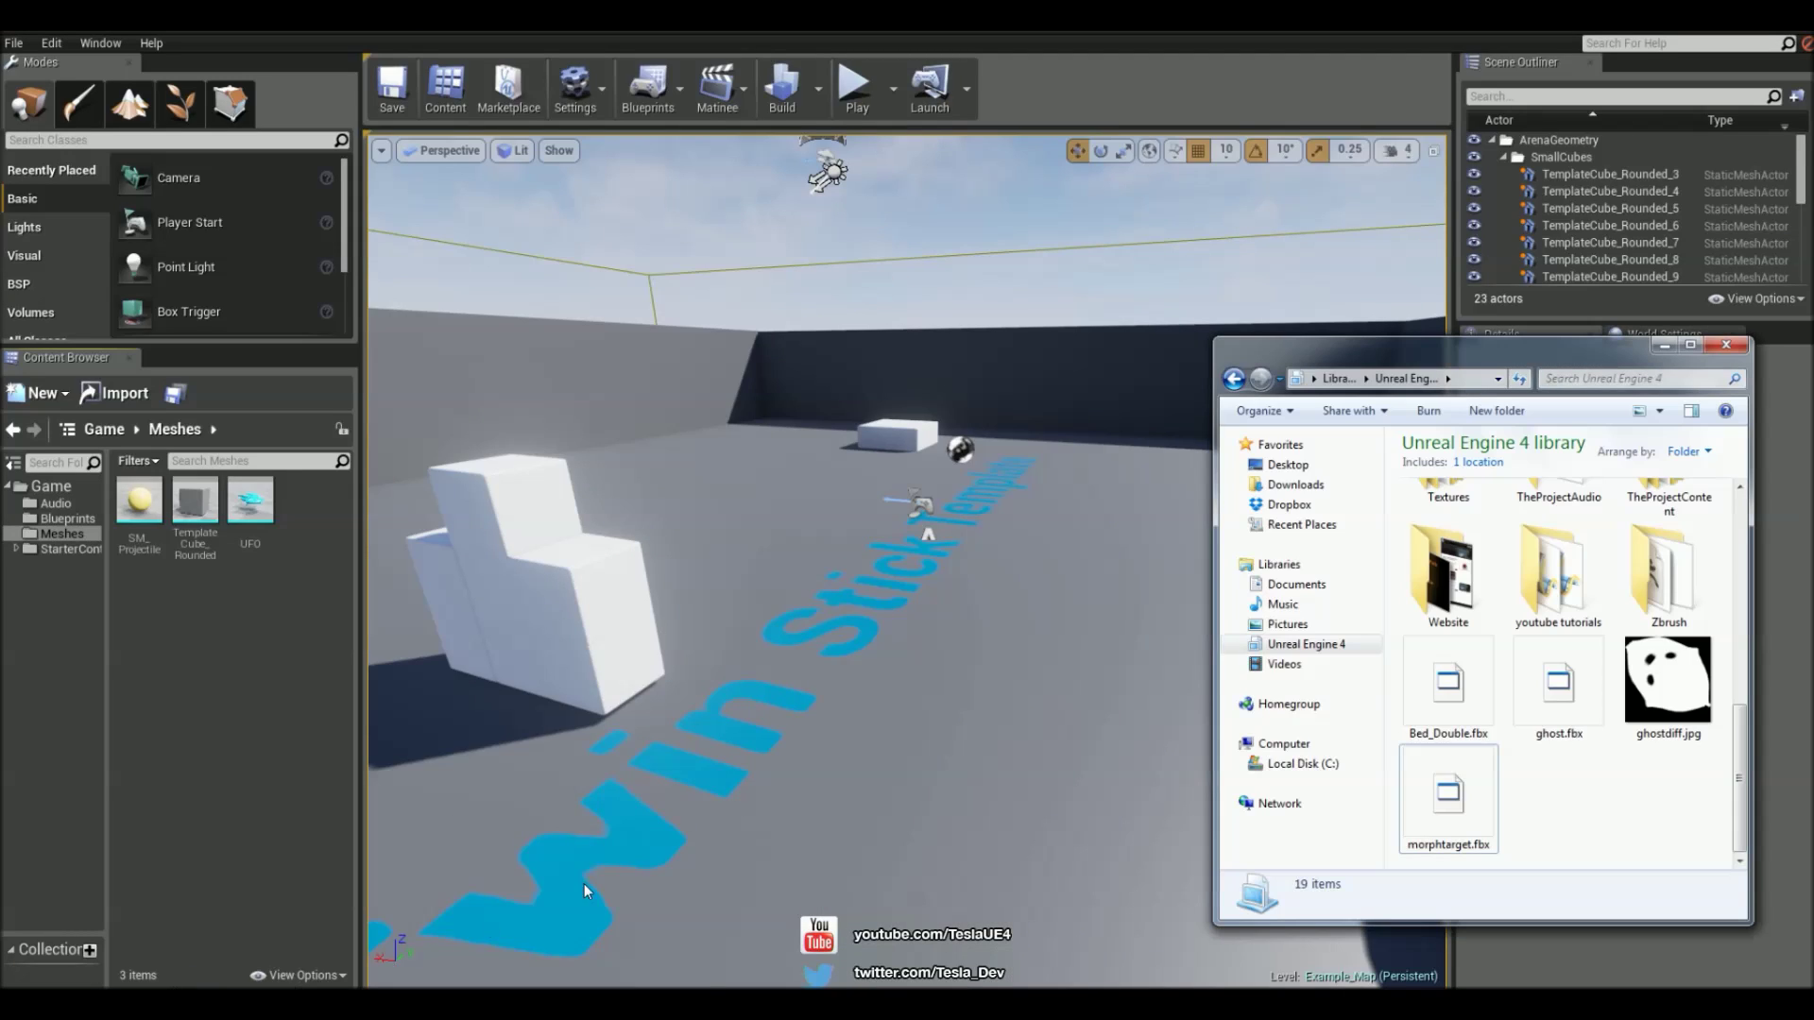
click(1449, 793)
drag(225, 641, 228, 671)
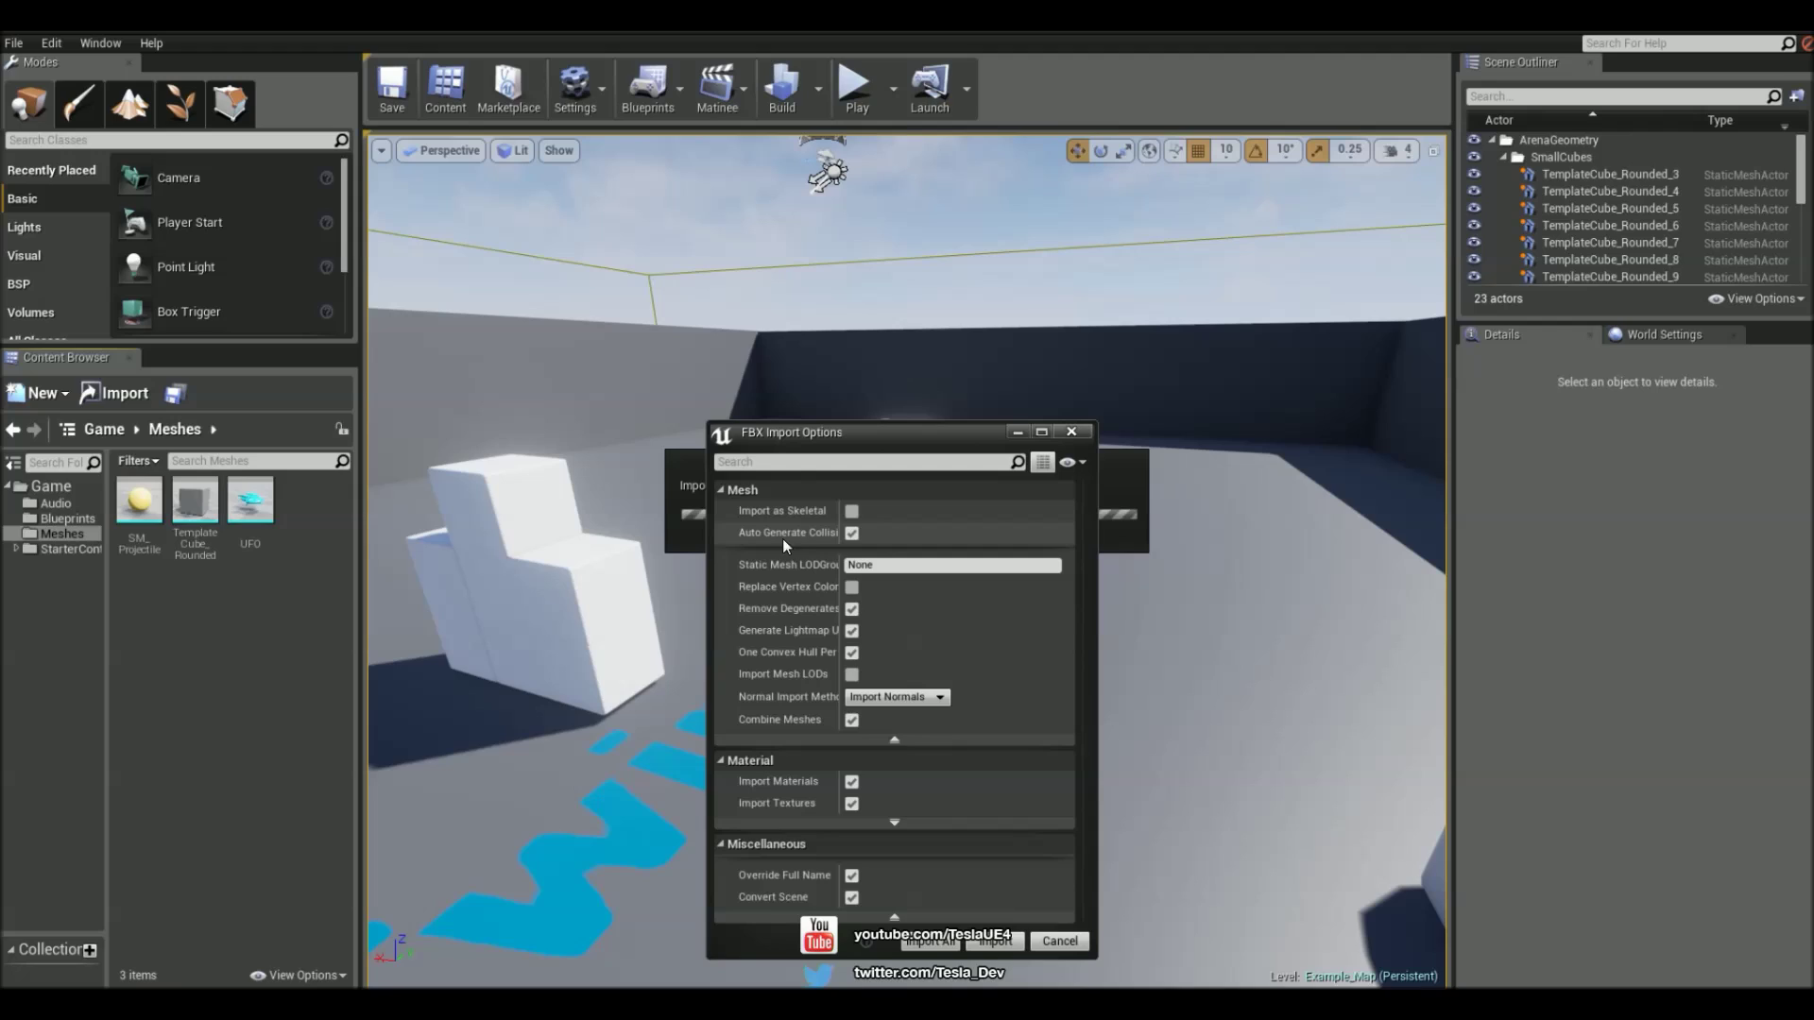
Import the FBX as a skeletal mesh with Import Morph Targets enabled, and dismiss the message log
click(851, 511)
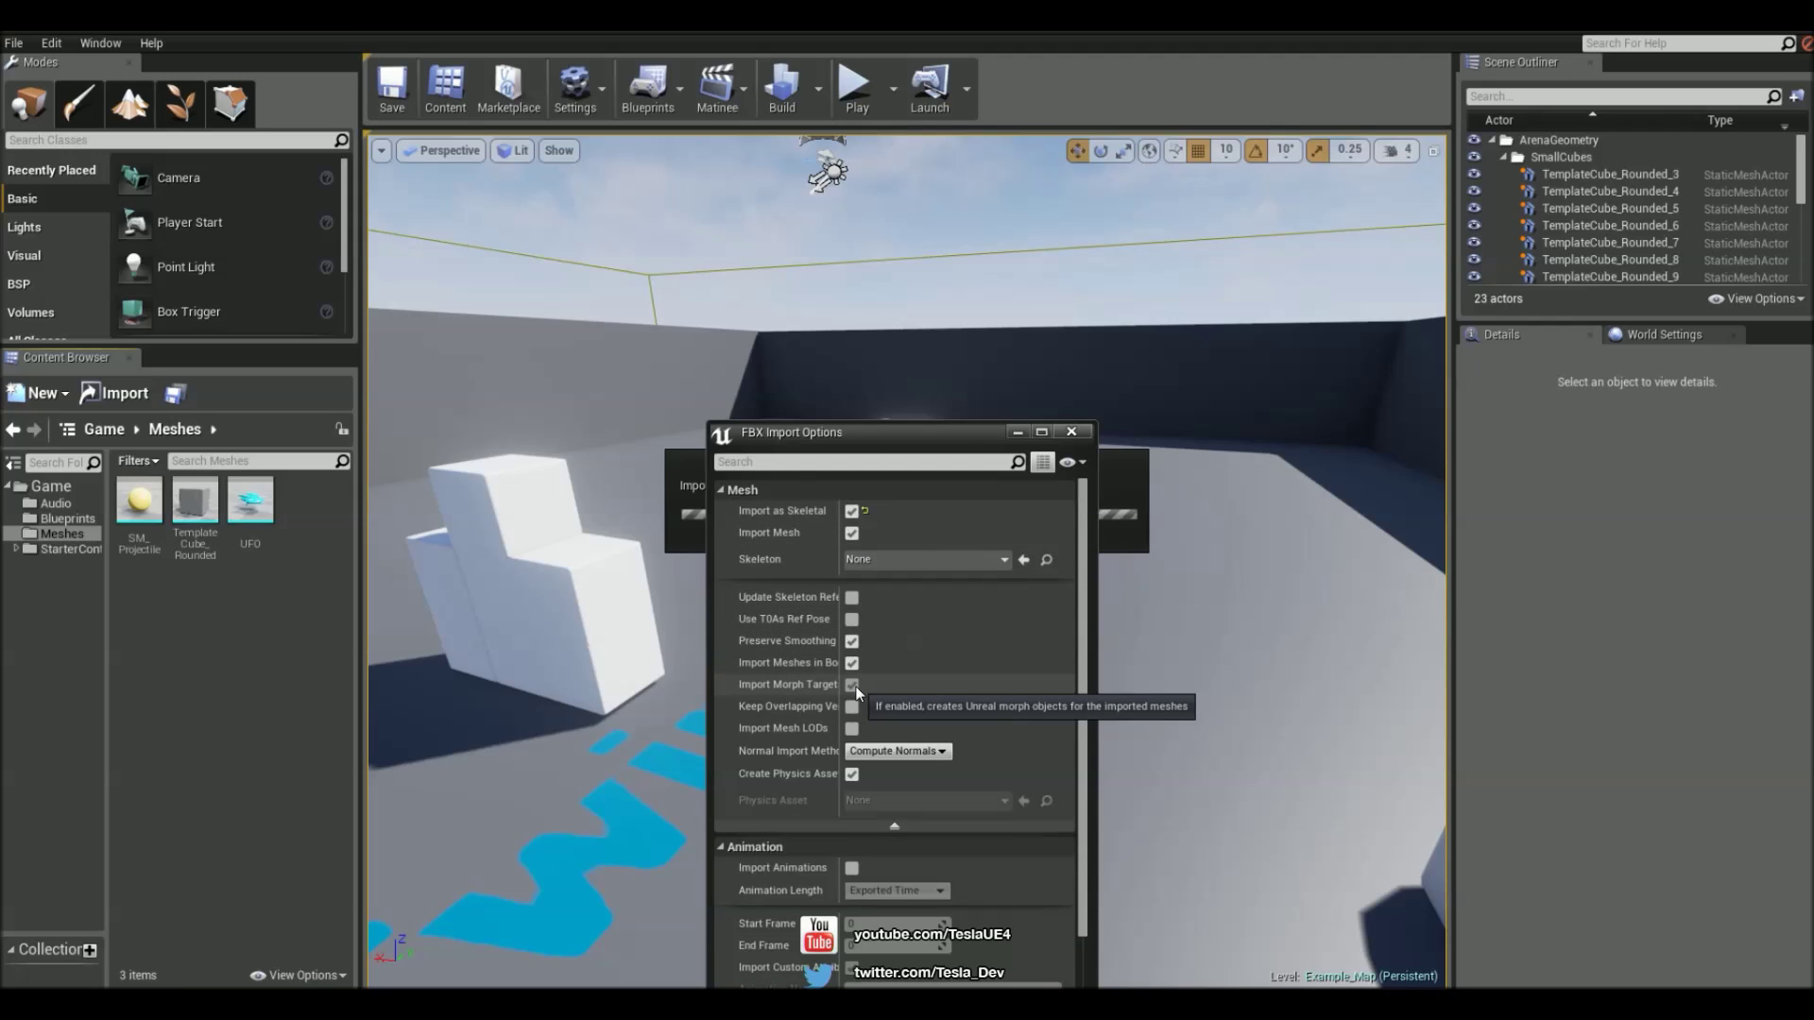
drag(840, 666, 922, 652)
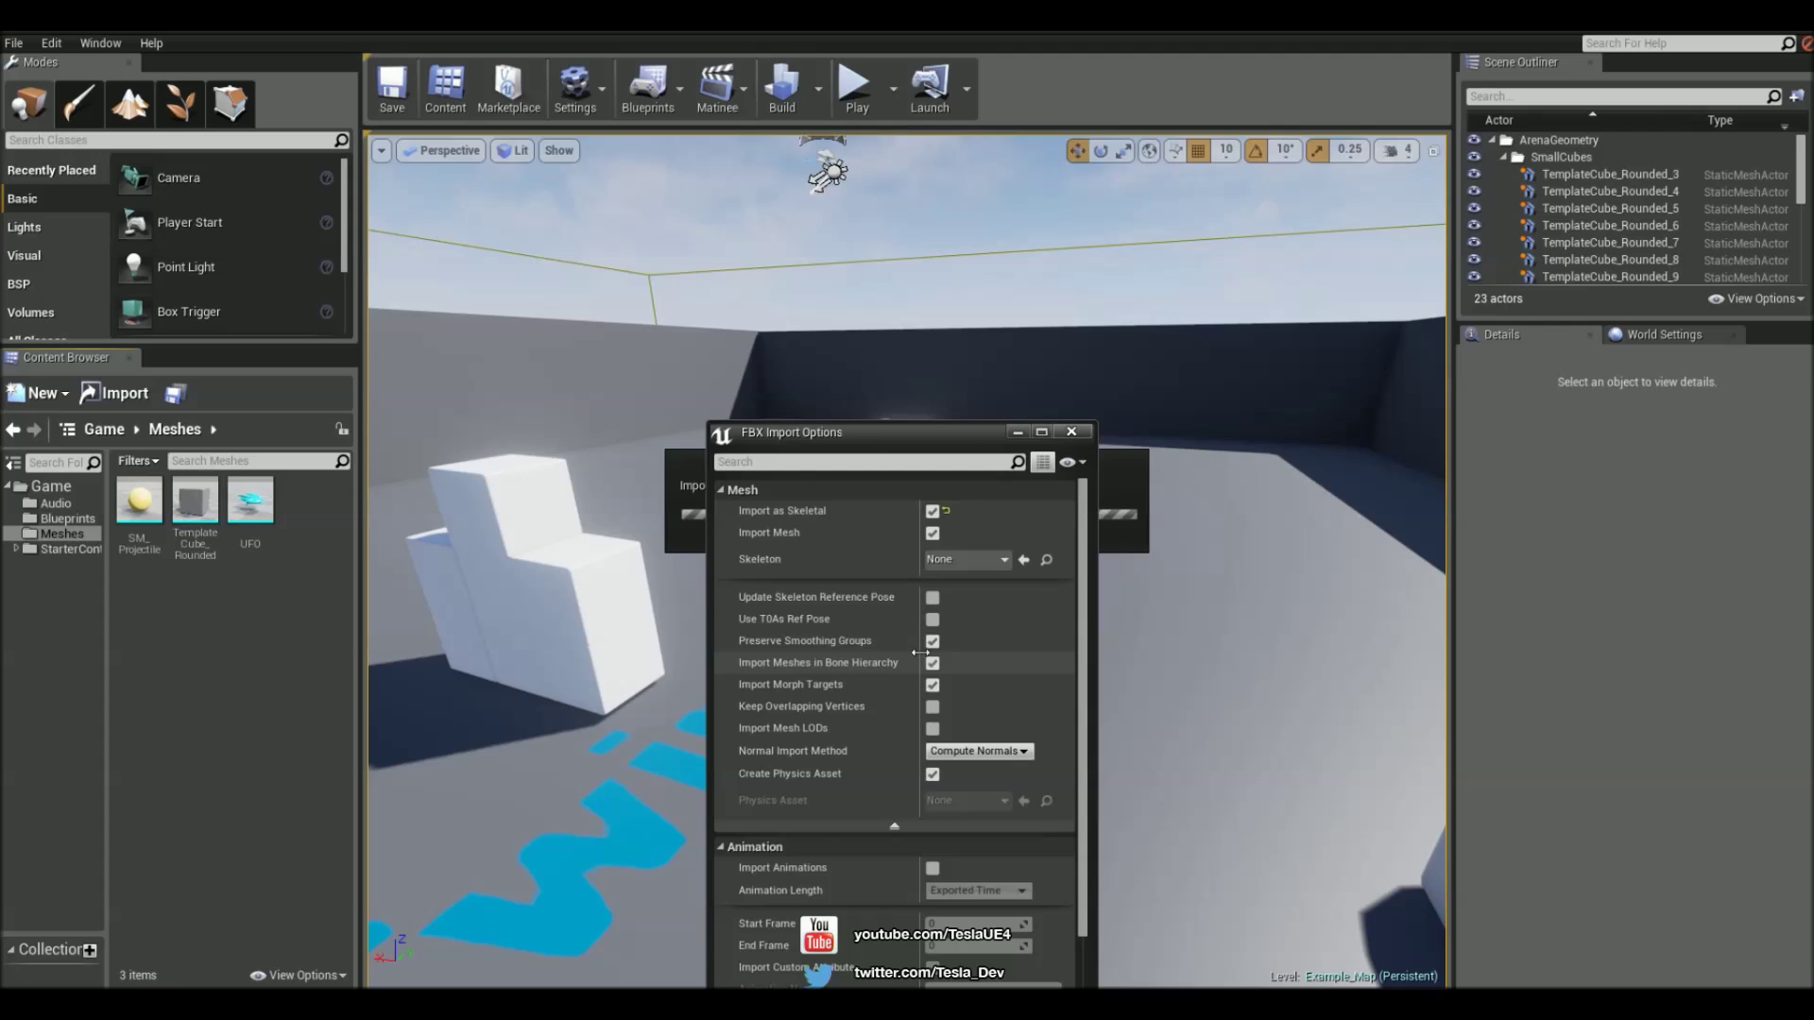
drag(873, 434, 855, 191)
click(986, 844)
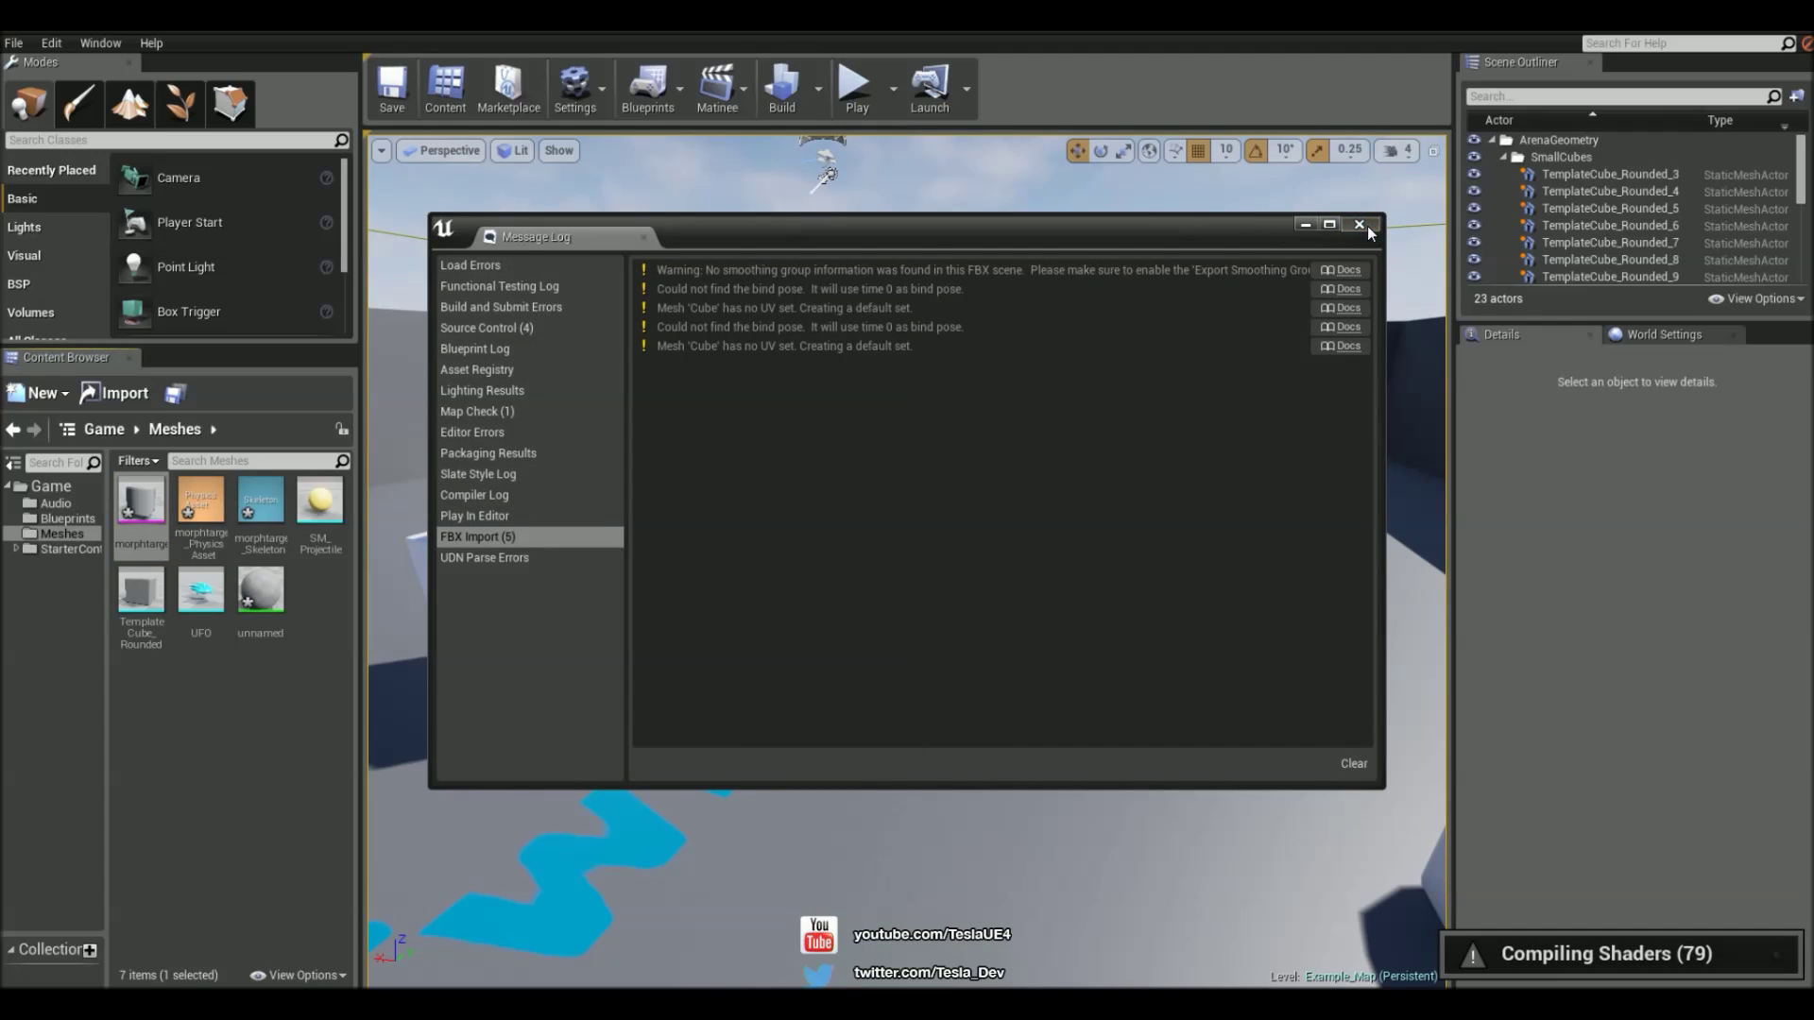
click(1366, 225)
Open the imported morphtarget skeletal mesh and check its morph target weight in the preview
double_click(149, 502)
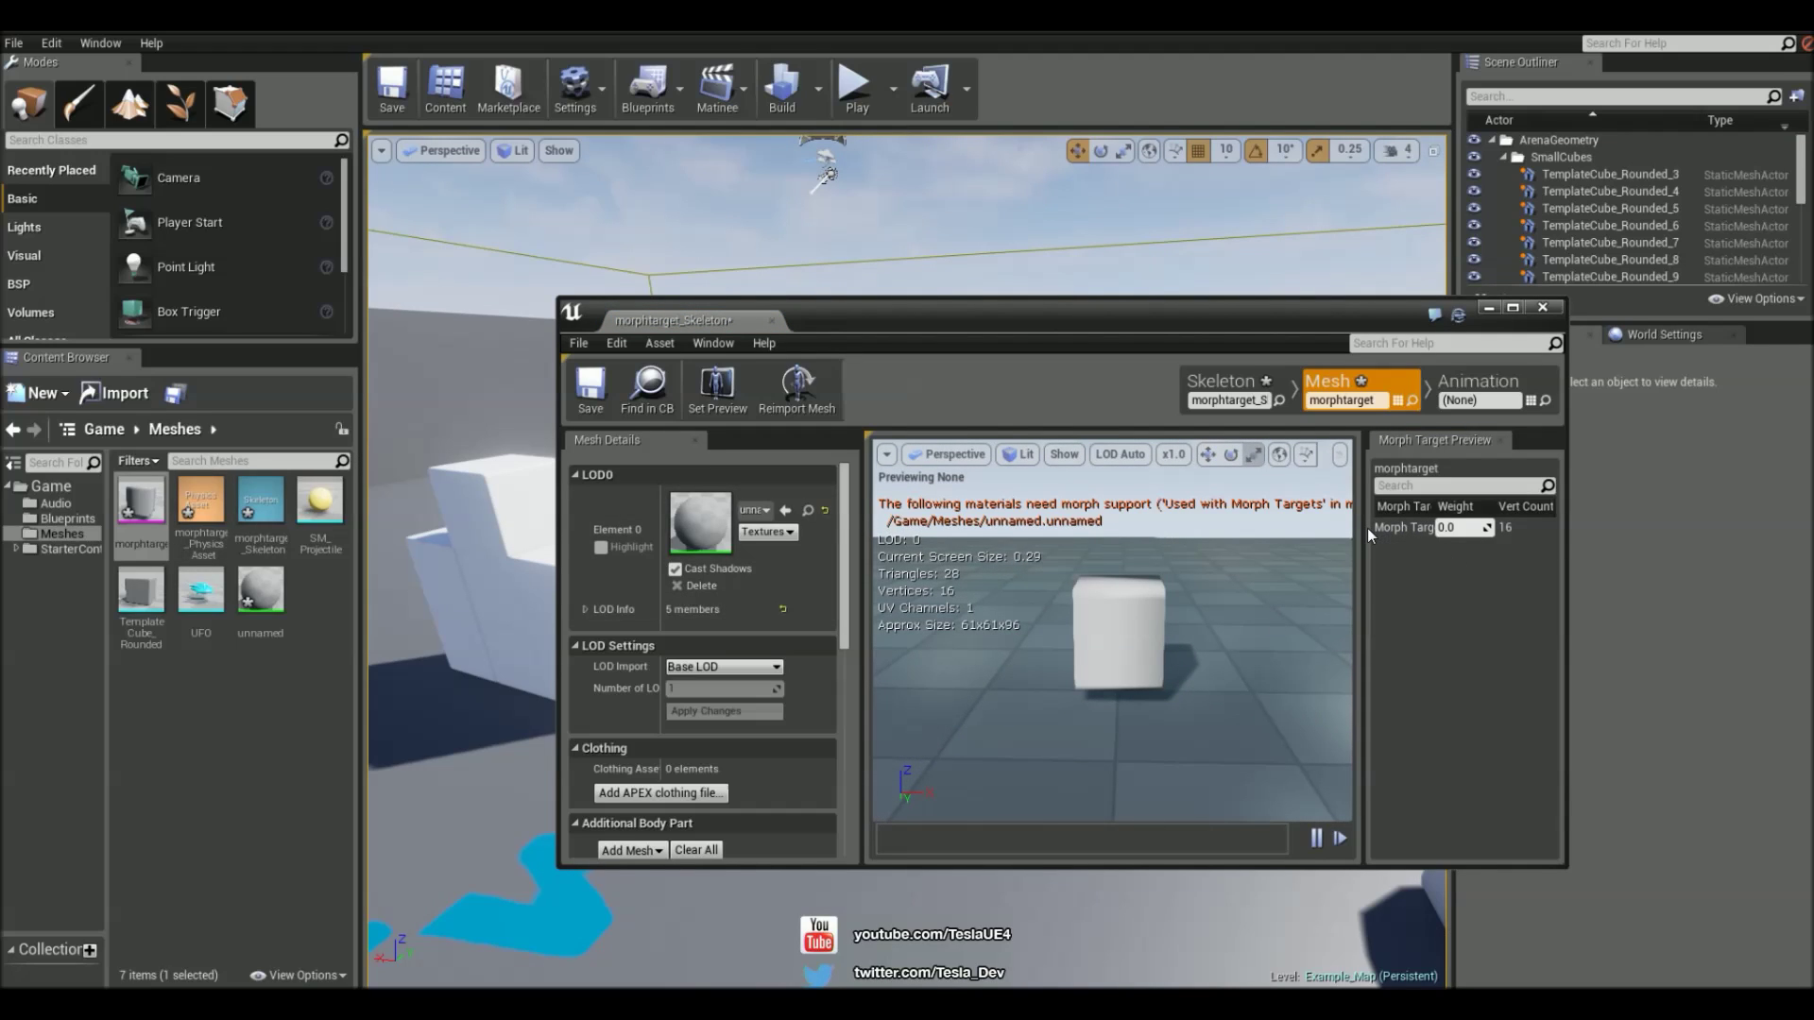
mouse_move(1363, 529)
mouse_down()
mouse_move(1265, 529)
mouse_move(1460, 527)
mouse_move(1370, 528)
mouse_up()
click(1436, 527)
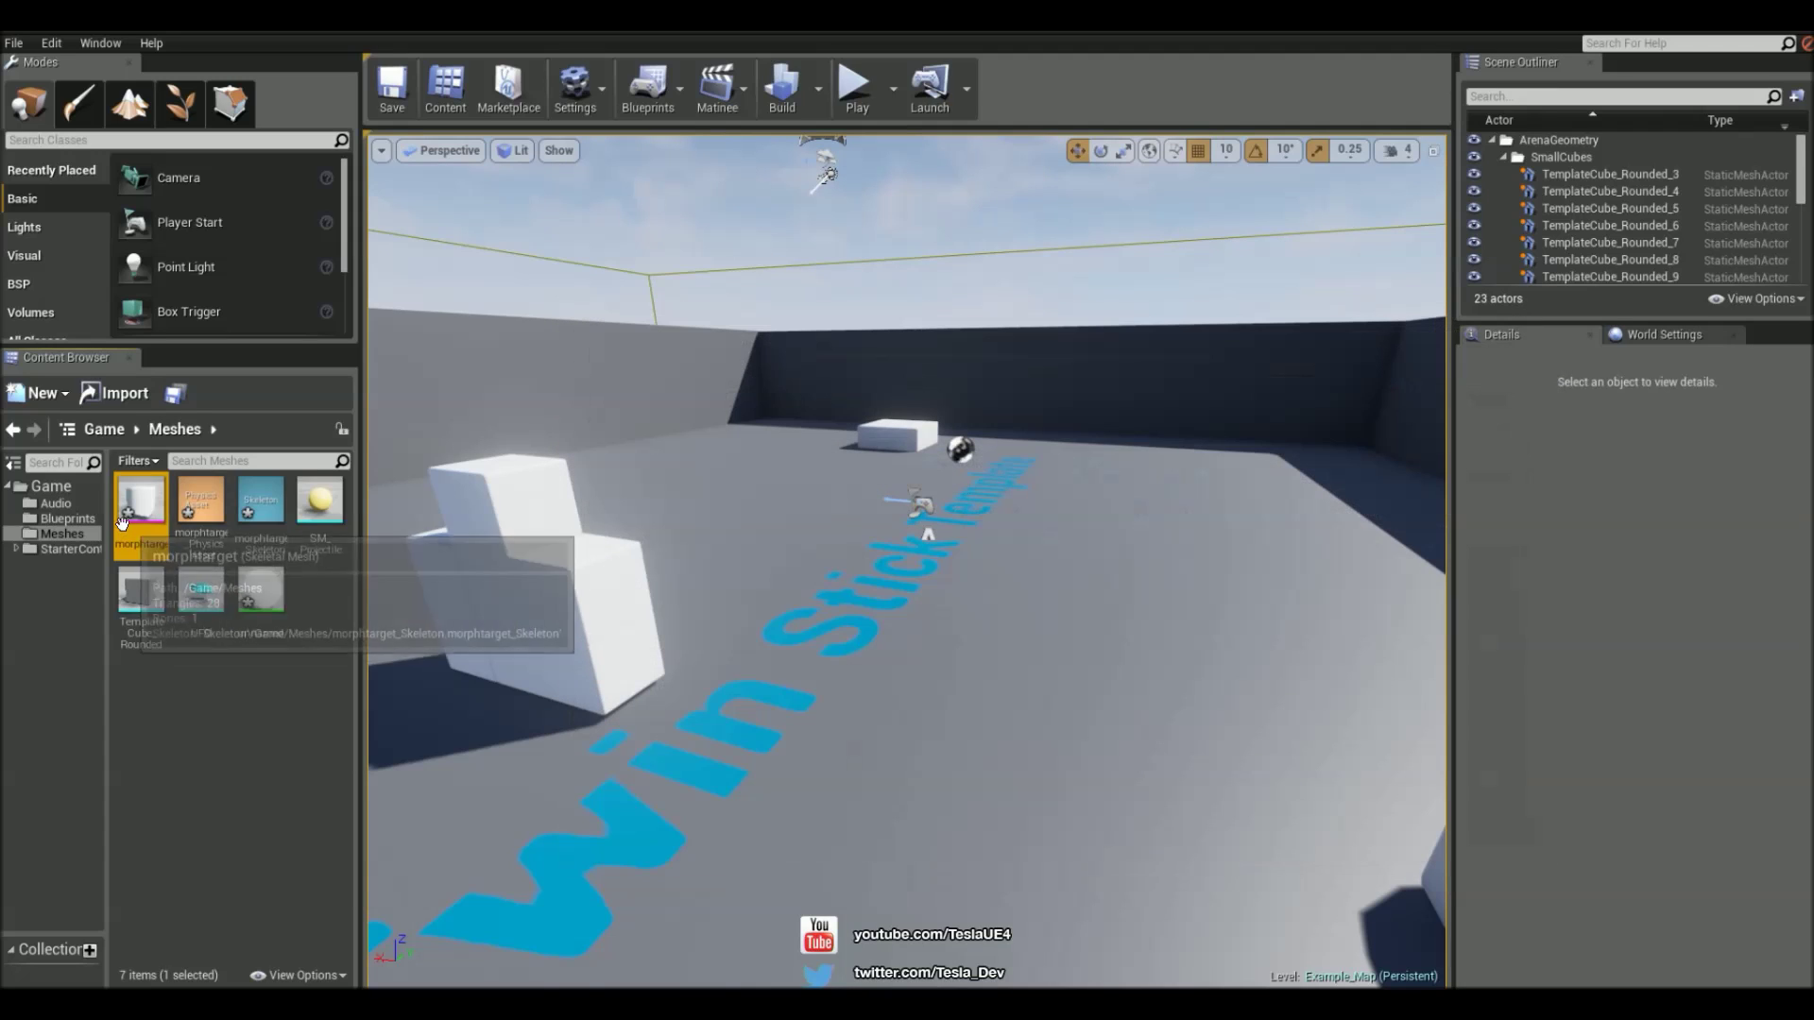
Place the morphtarget skeletal mesh in the level and move it to about X -350, Y -250, Z 380
drag(141, 511, 874, 567)
drag(874, 504, 871, 347)
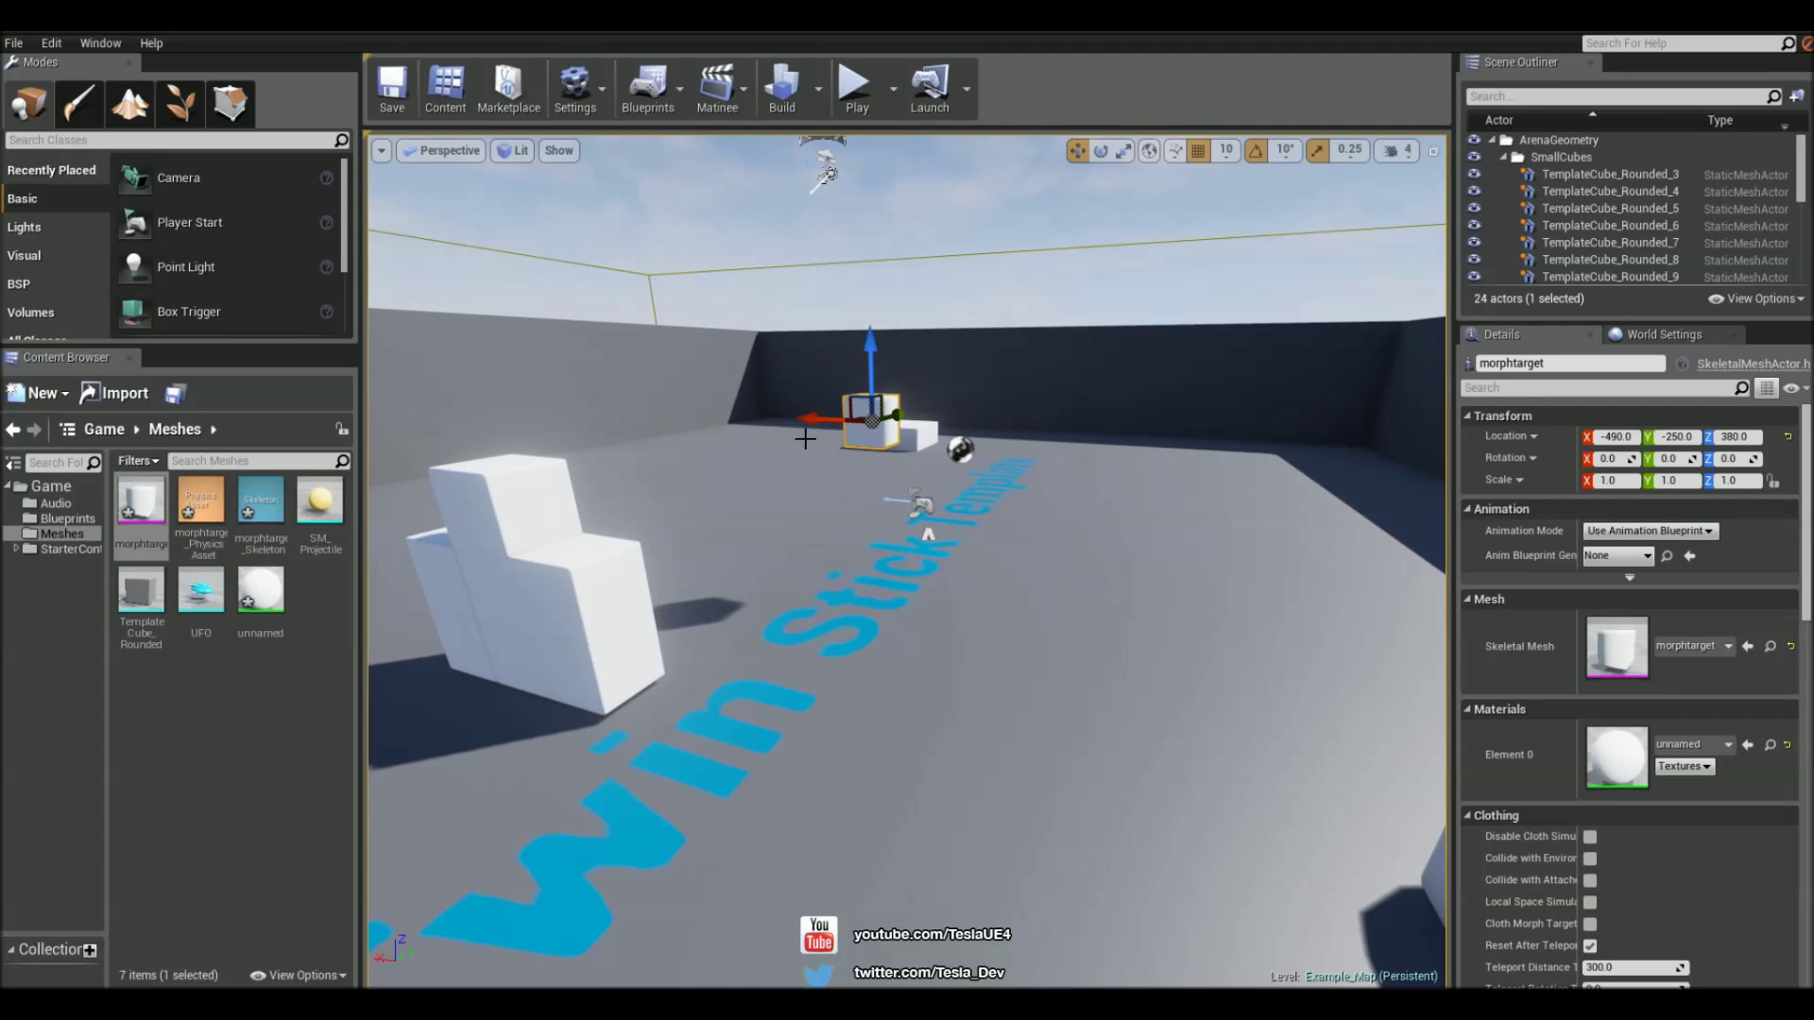
drag(808, 420, 726, 413)
right_drag(726, 413, 648, 388)
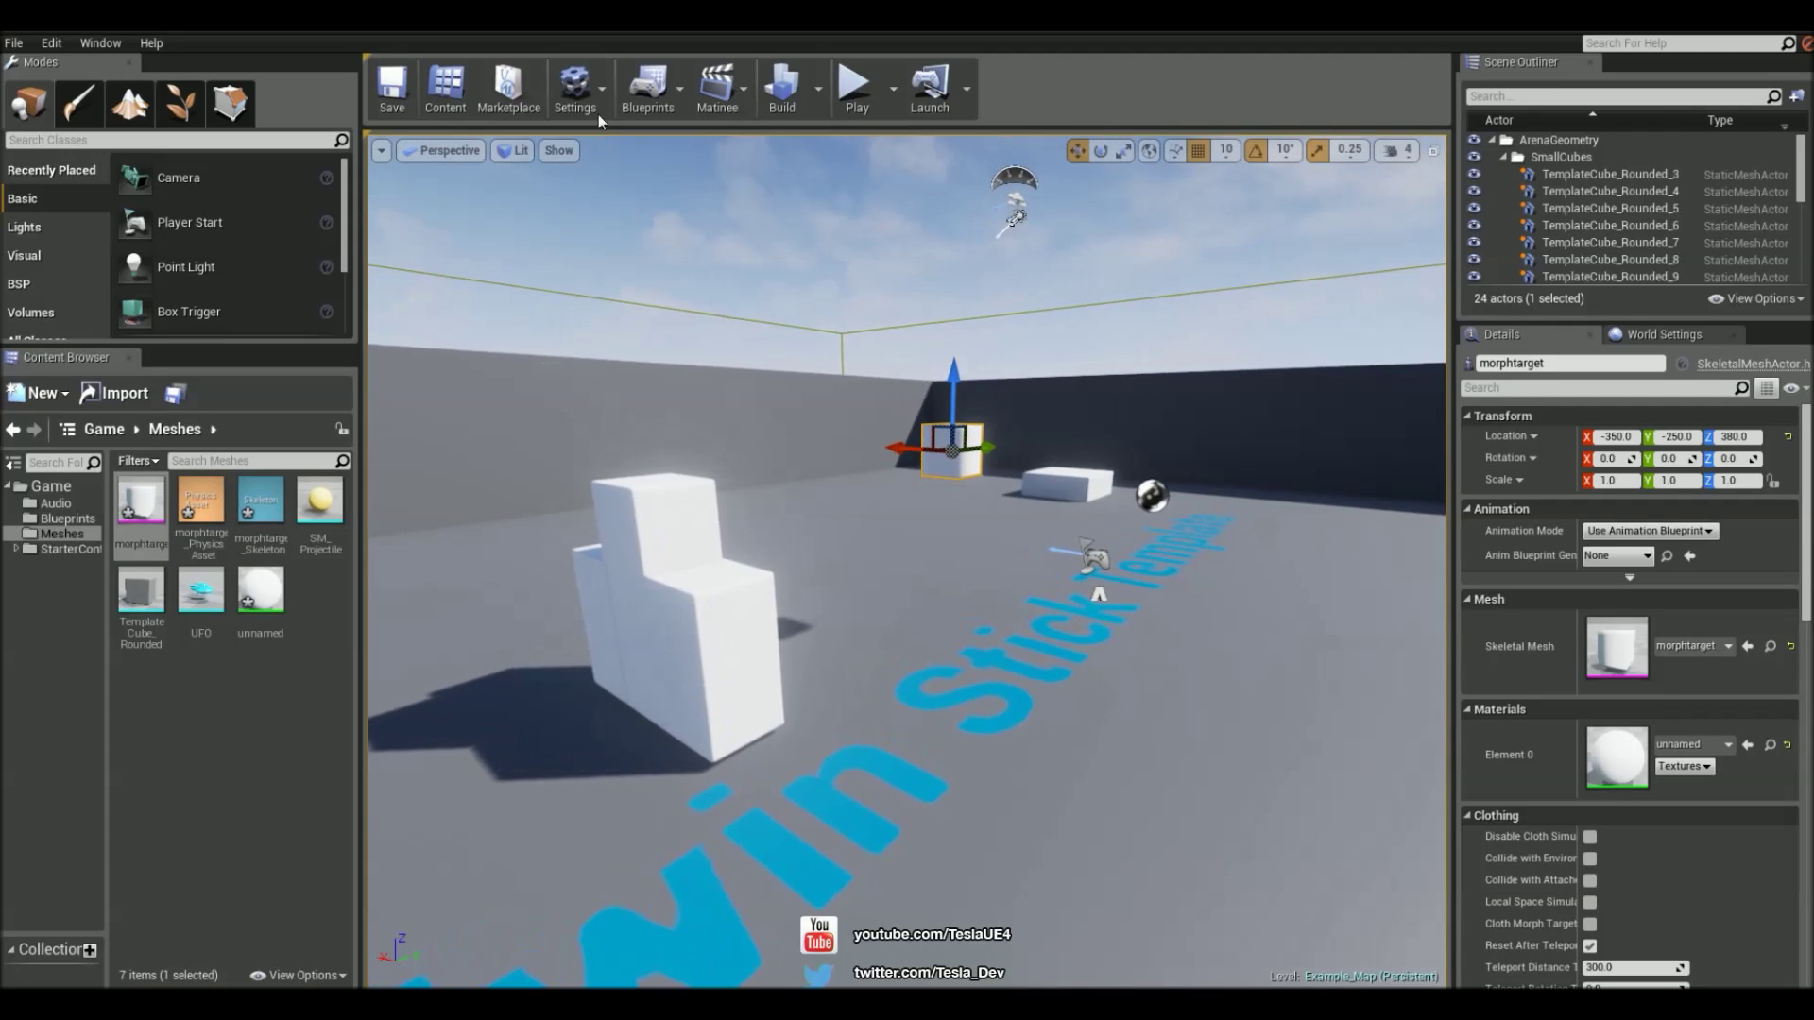
Open the Level Blueprint, add a reference to the placed morphtarget actor, and maximize the blueprint window
click(659, 102)
click(688, 138)
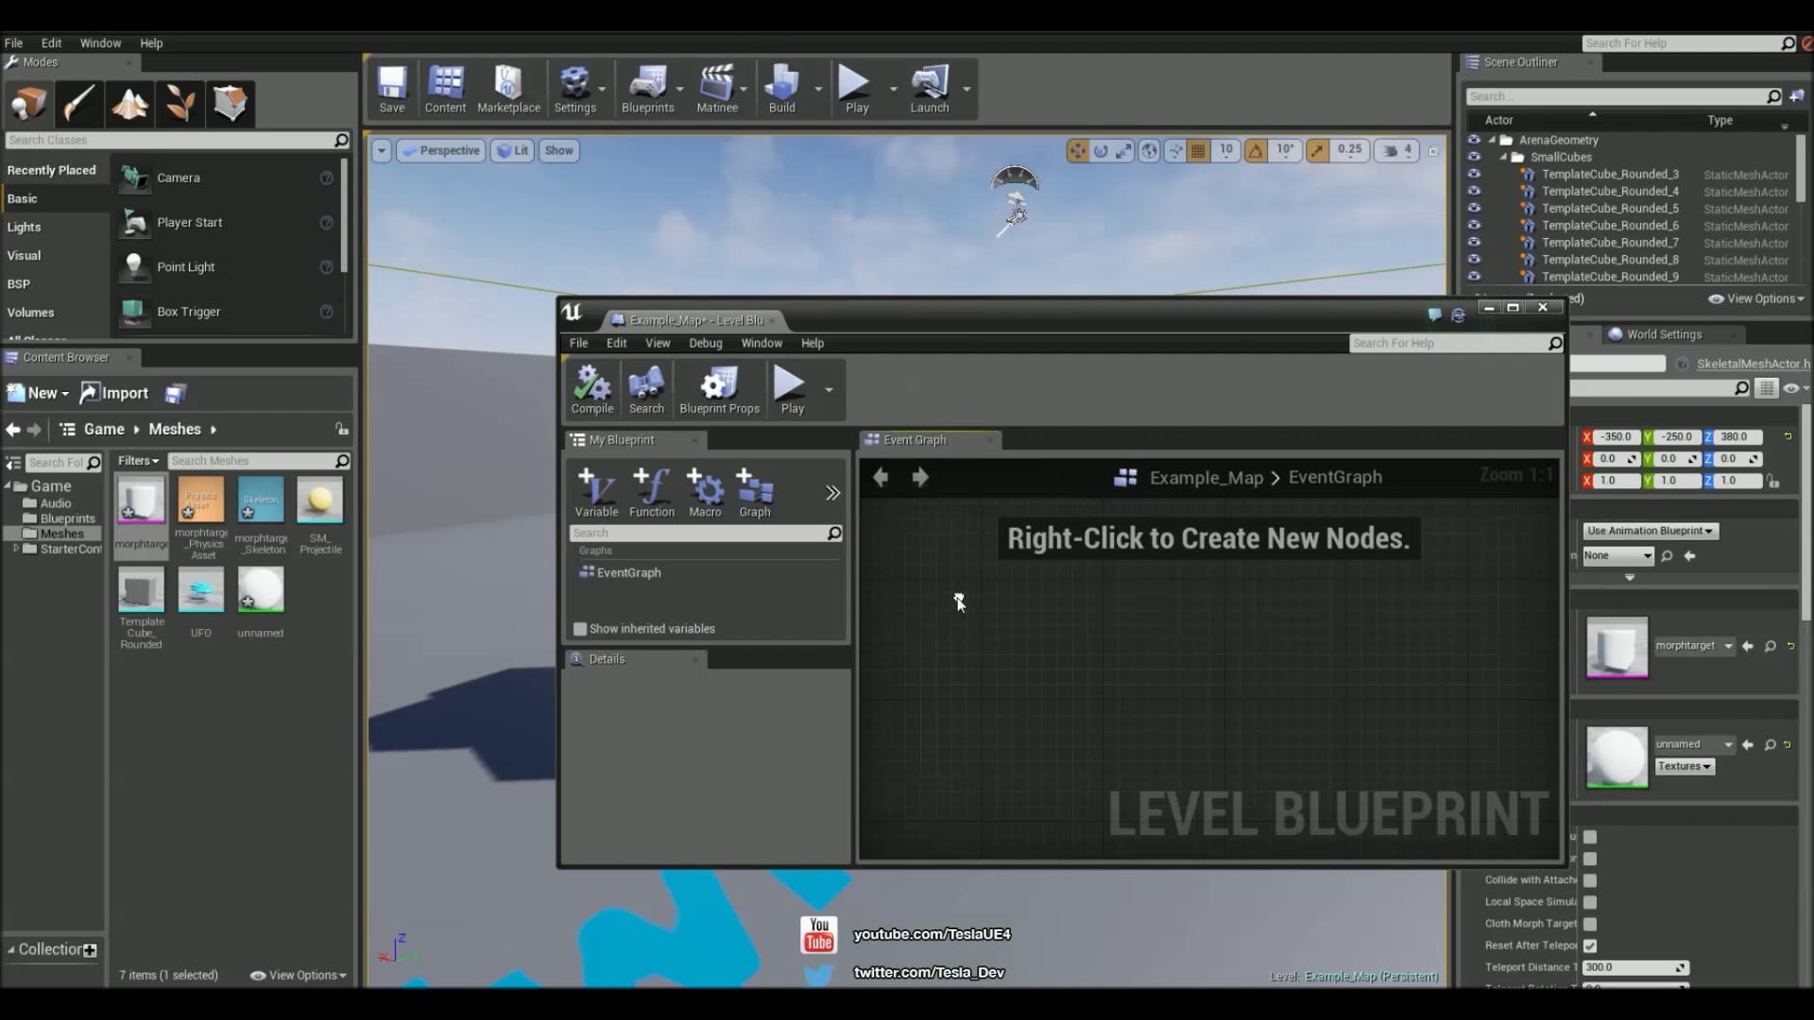
right_click(960, 601)
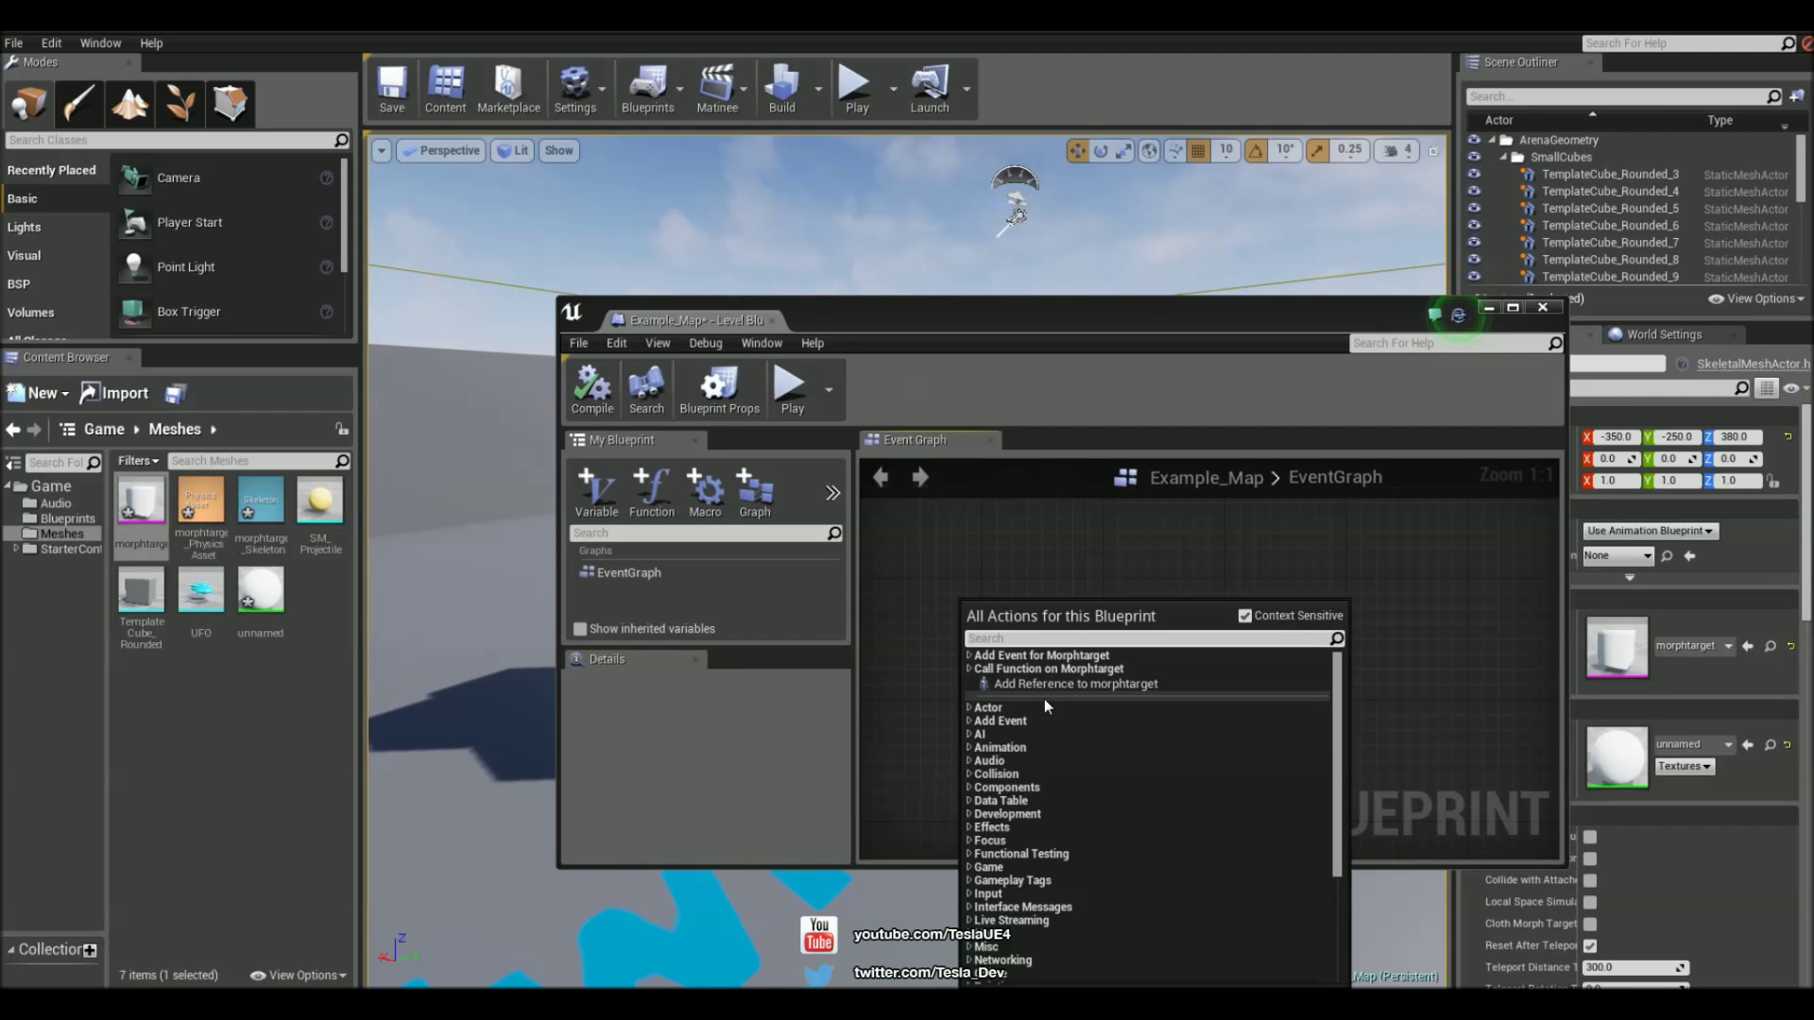
click(1046, 687)
double_click(994, 320)
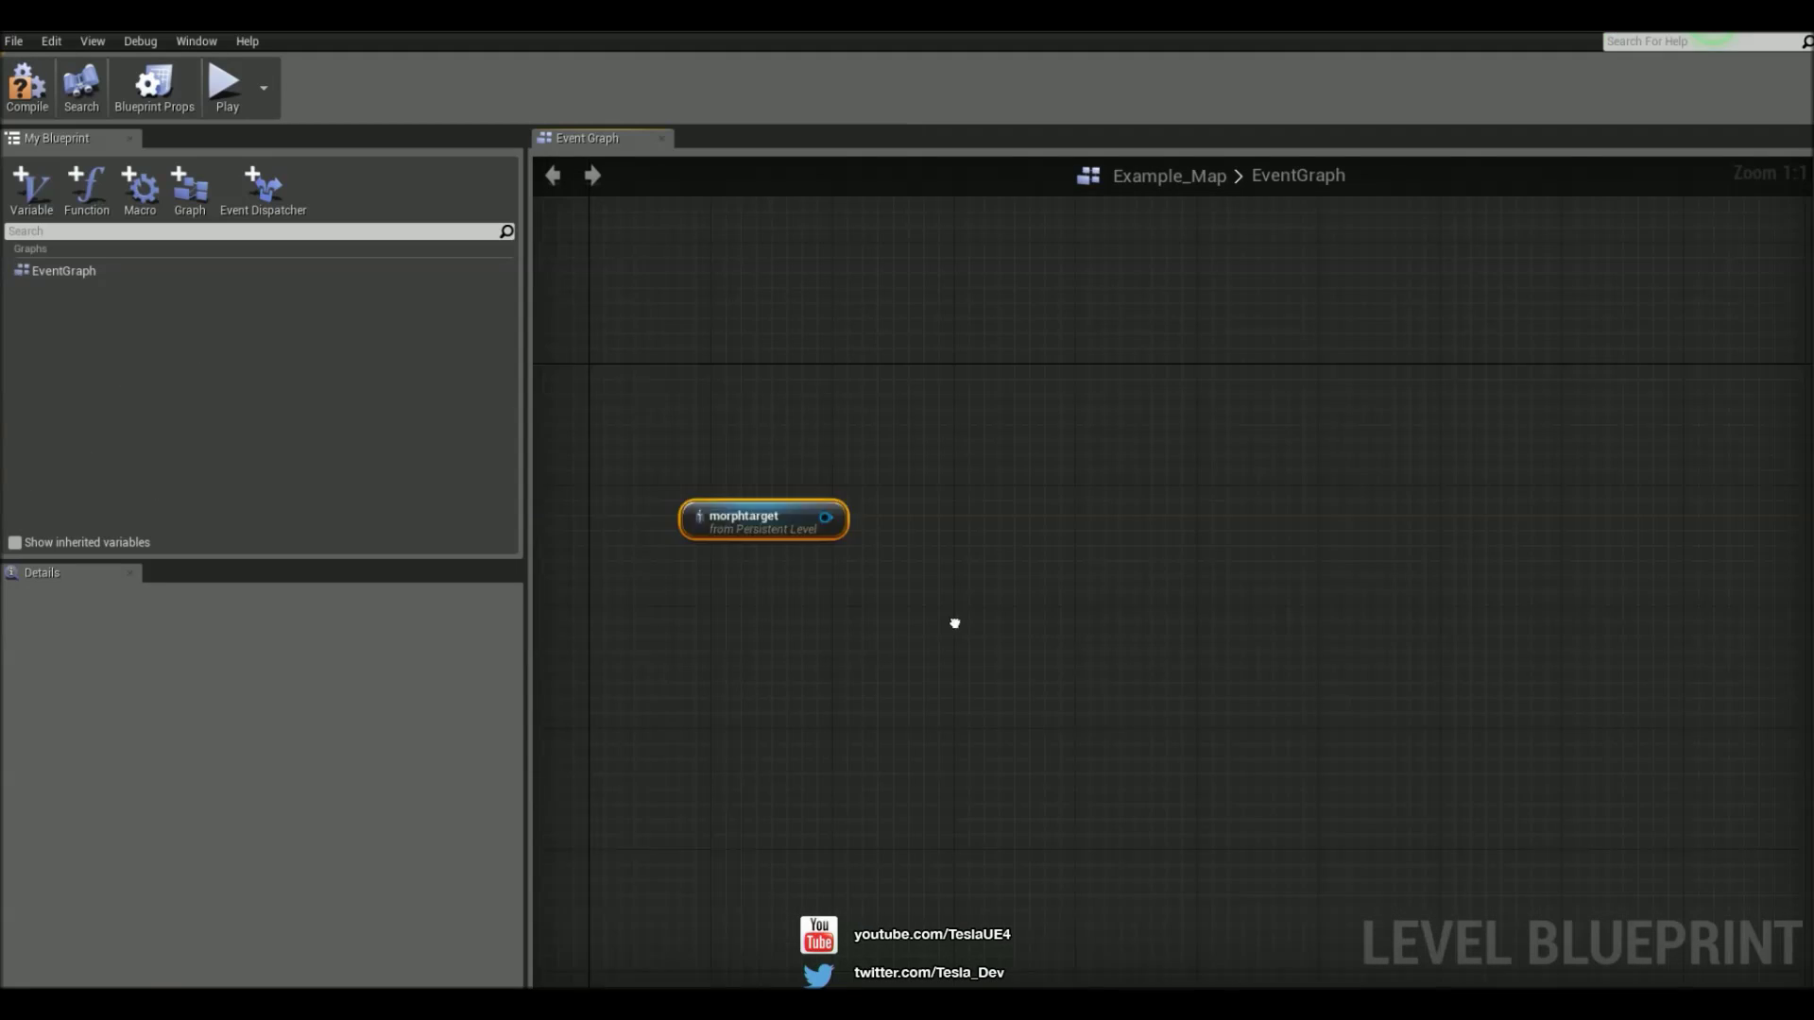
Add a Set Morph Target node connected to the morphtarget reference and position it up and to the right of the reference
right_drag(954, 623, 974, 682)
drag(846, 579, 1082, 470)
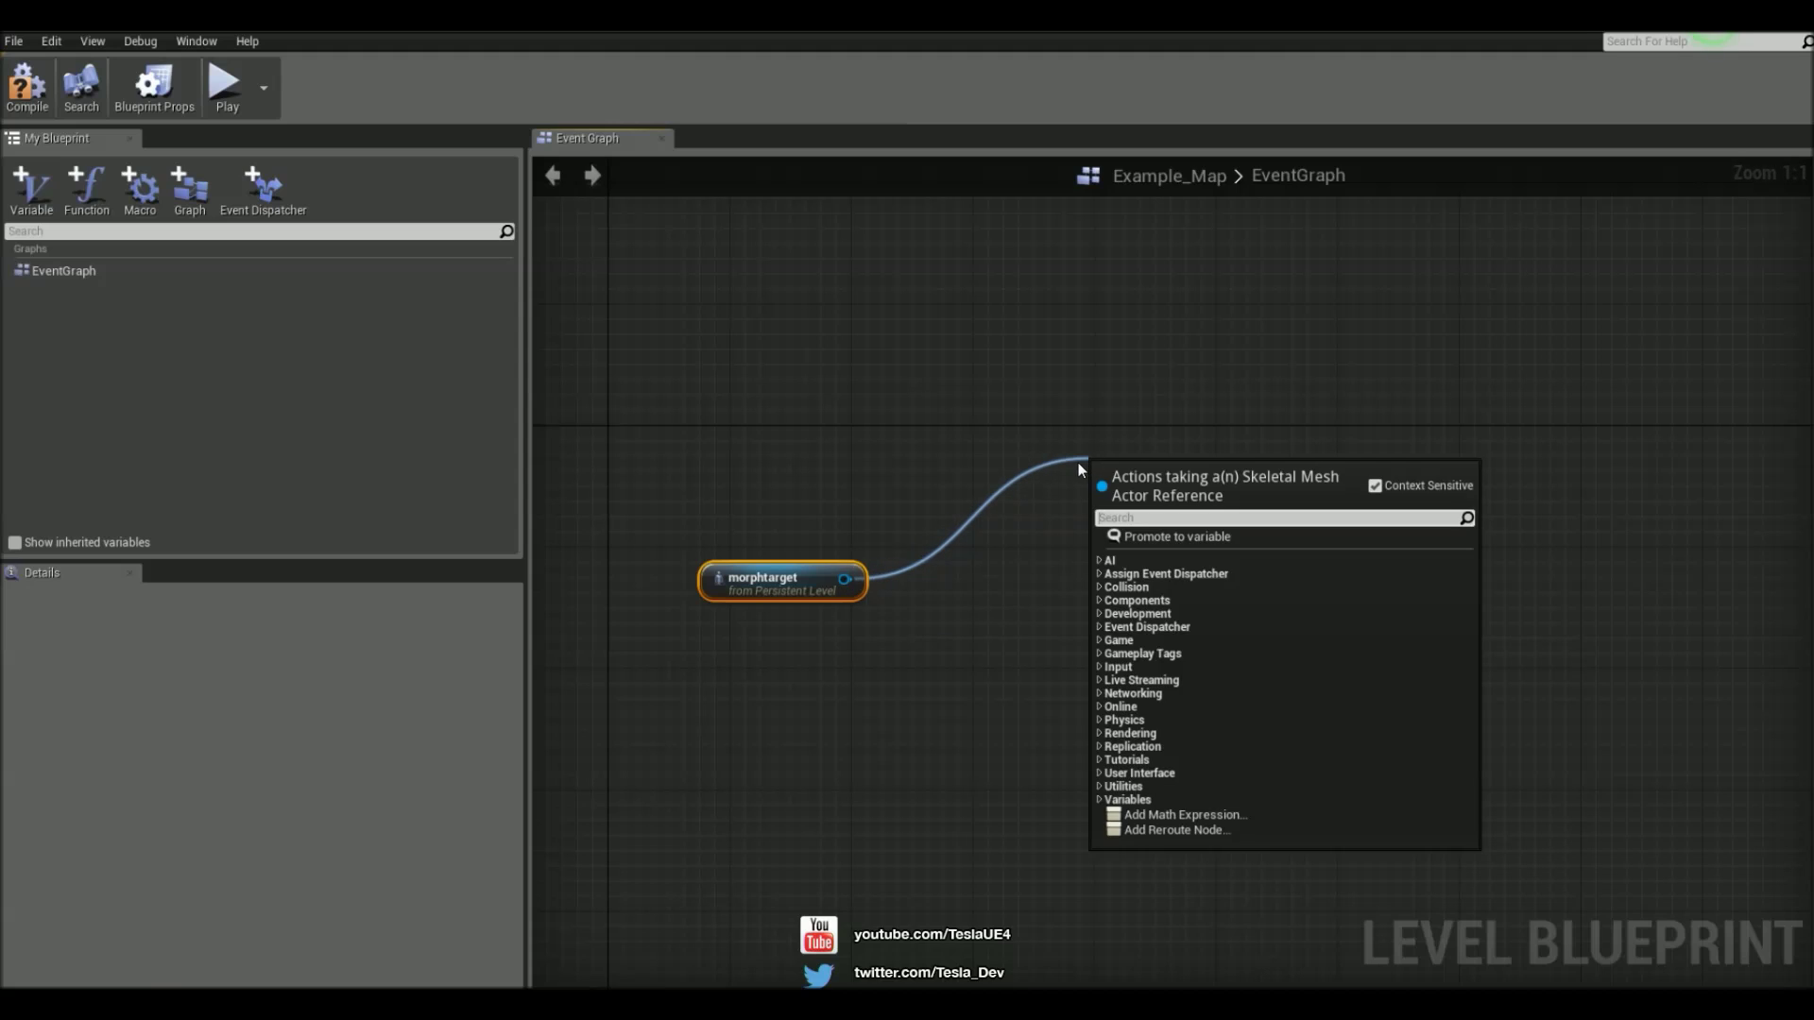
text(MORPH)
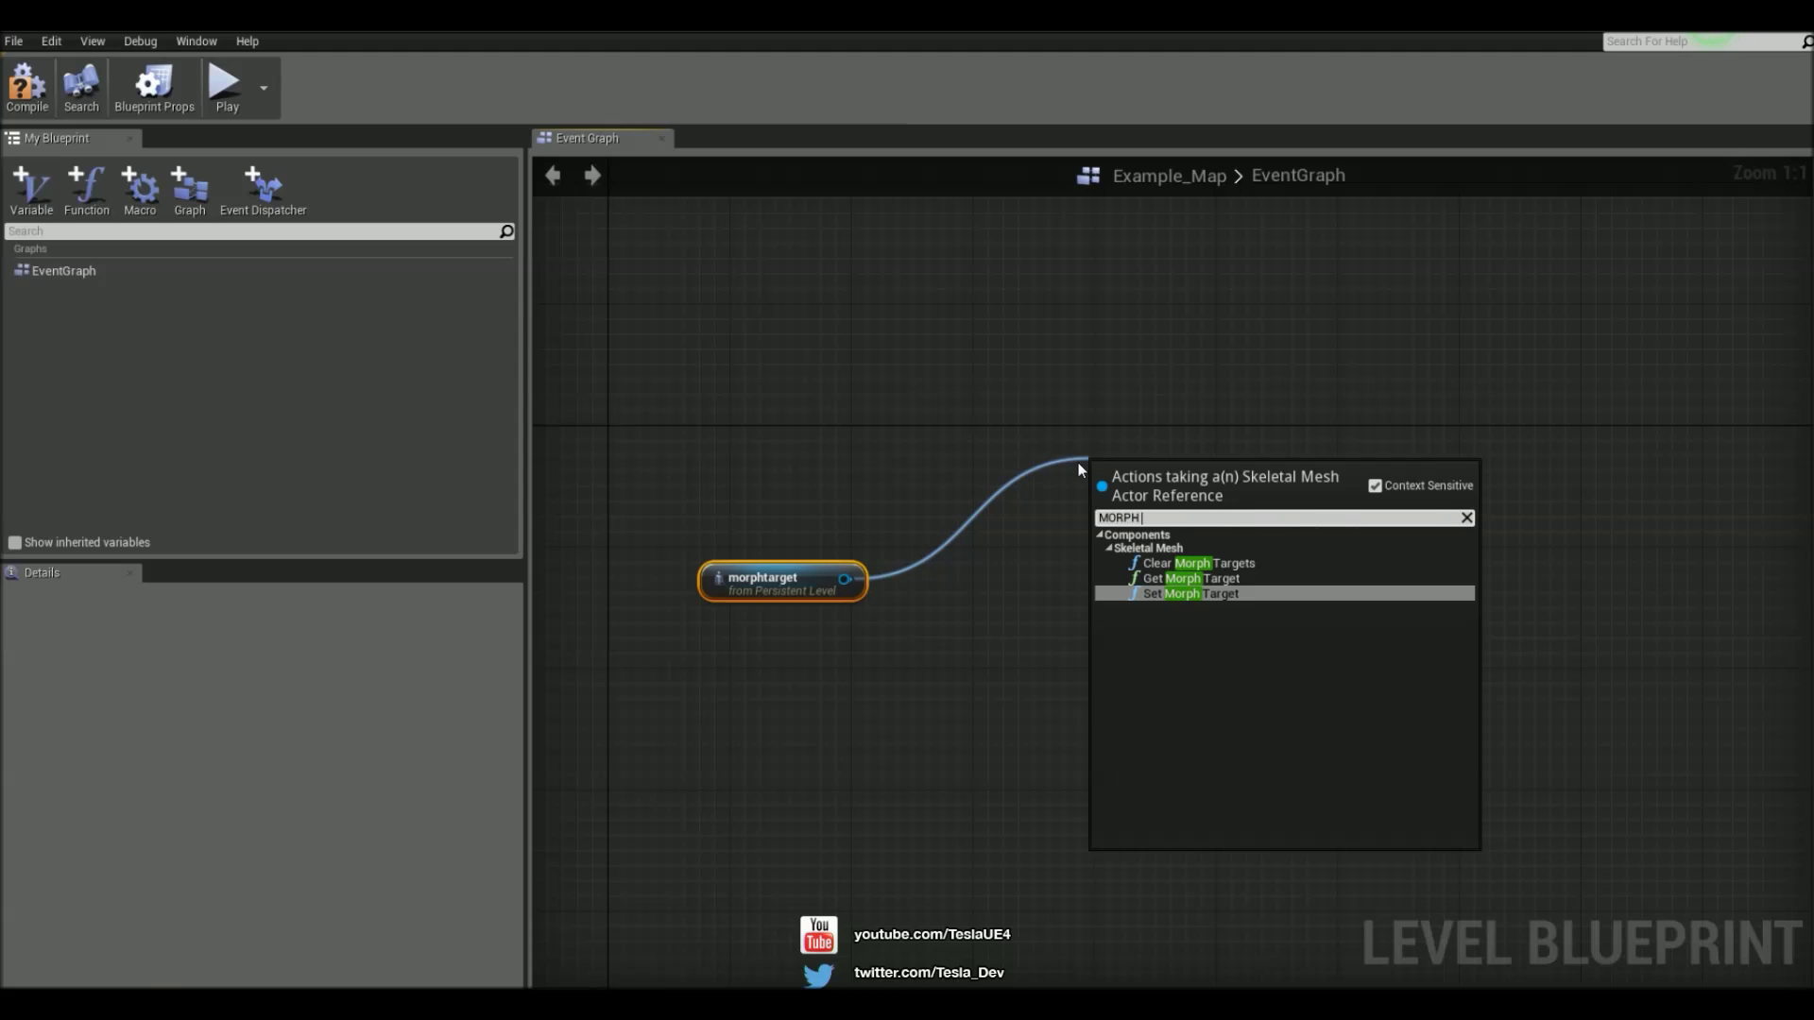
key(Return)
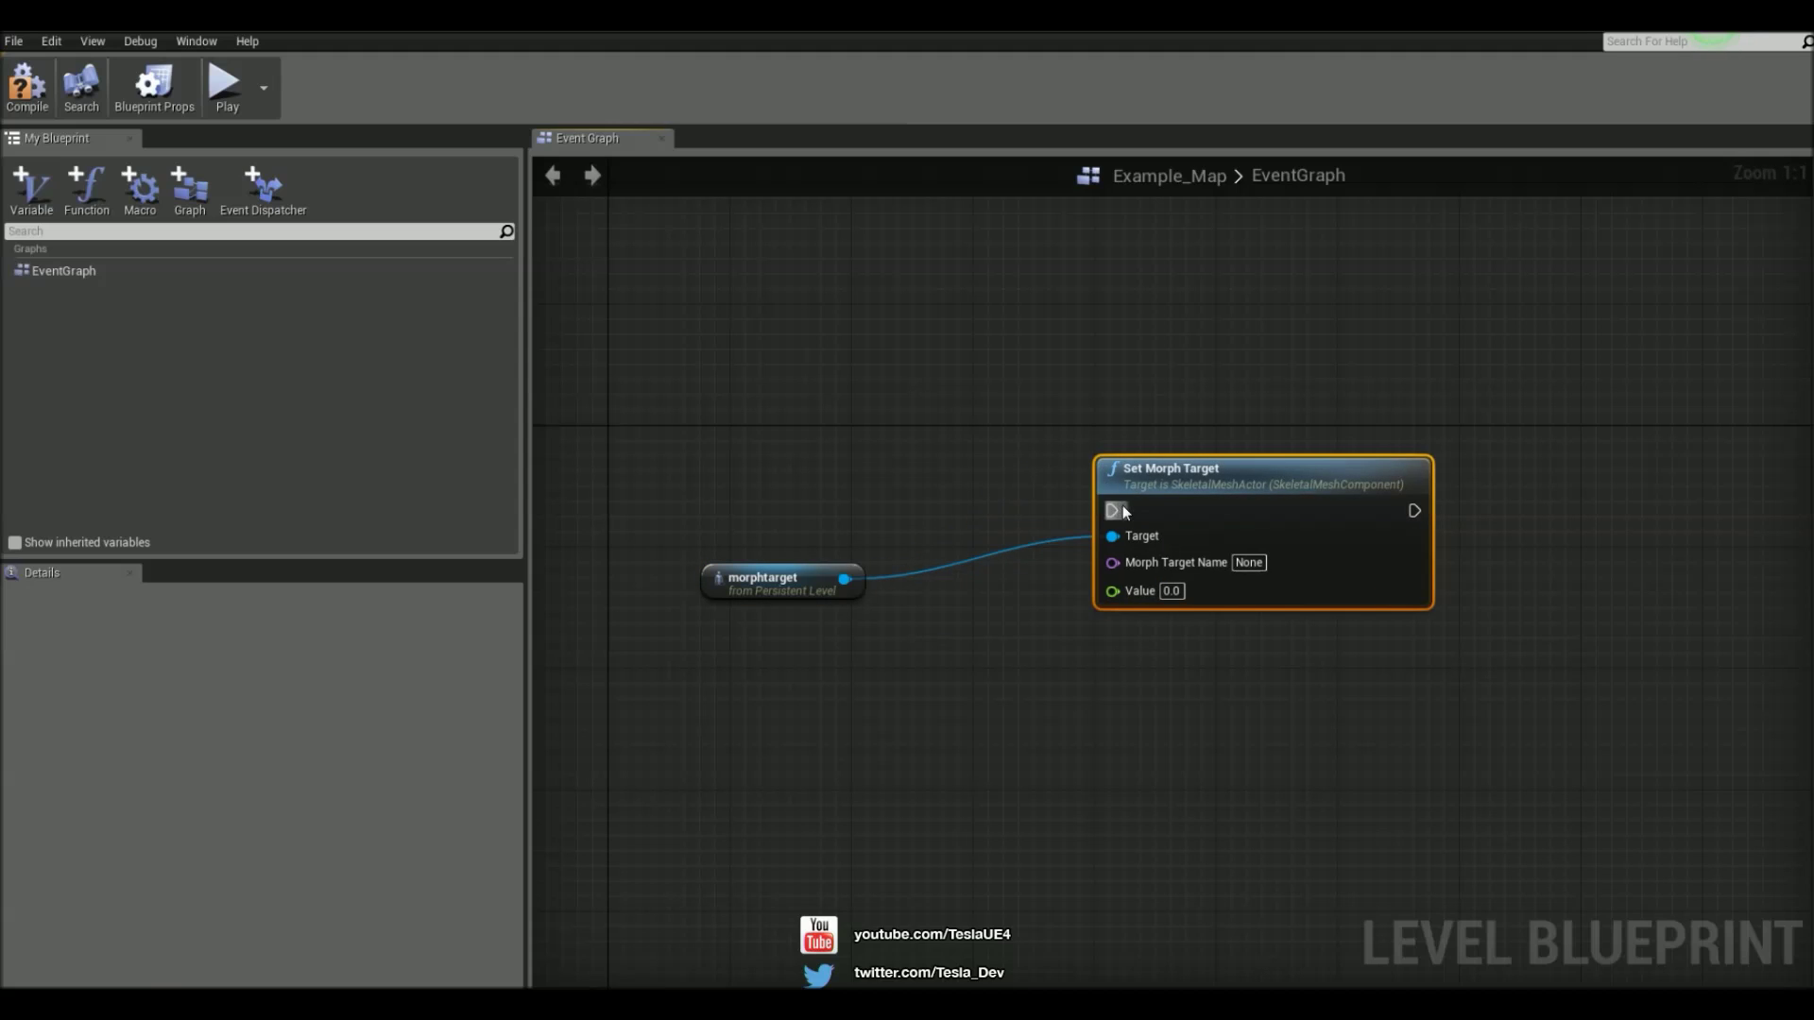
drag(1211, 474, 1258, 425)
Set the Set Morph Target node's Morph Target Name to "Morph Target 1"
click(1296, 518)
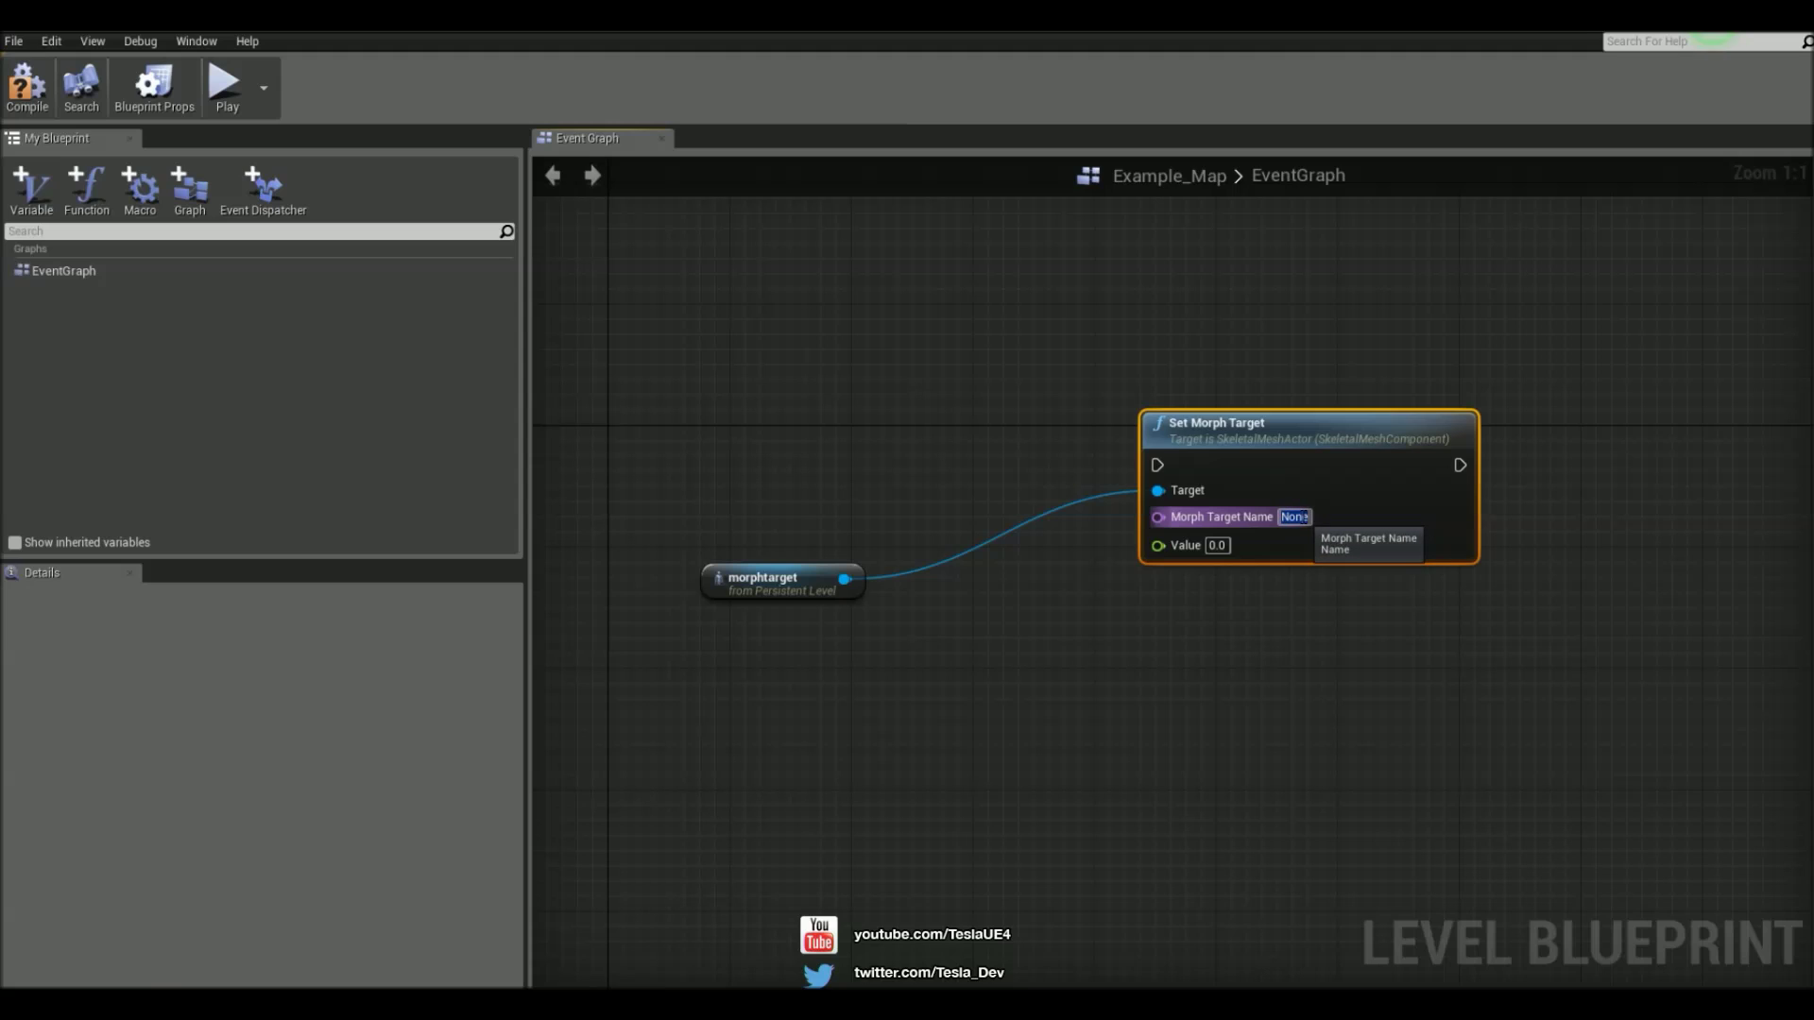
text(M)
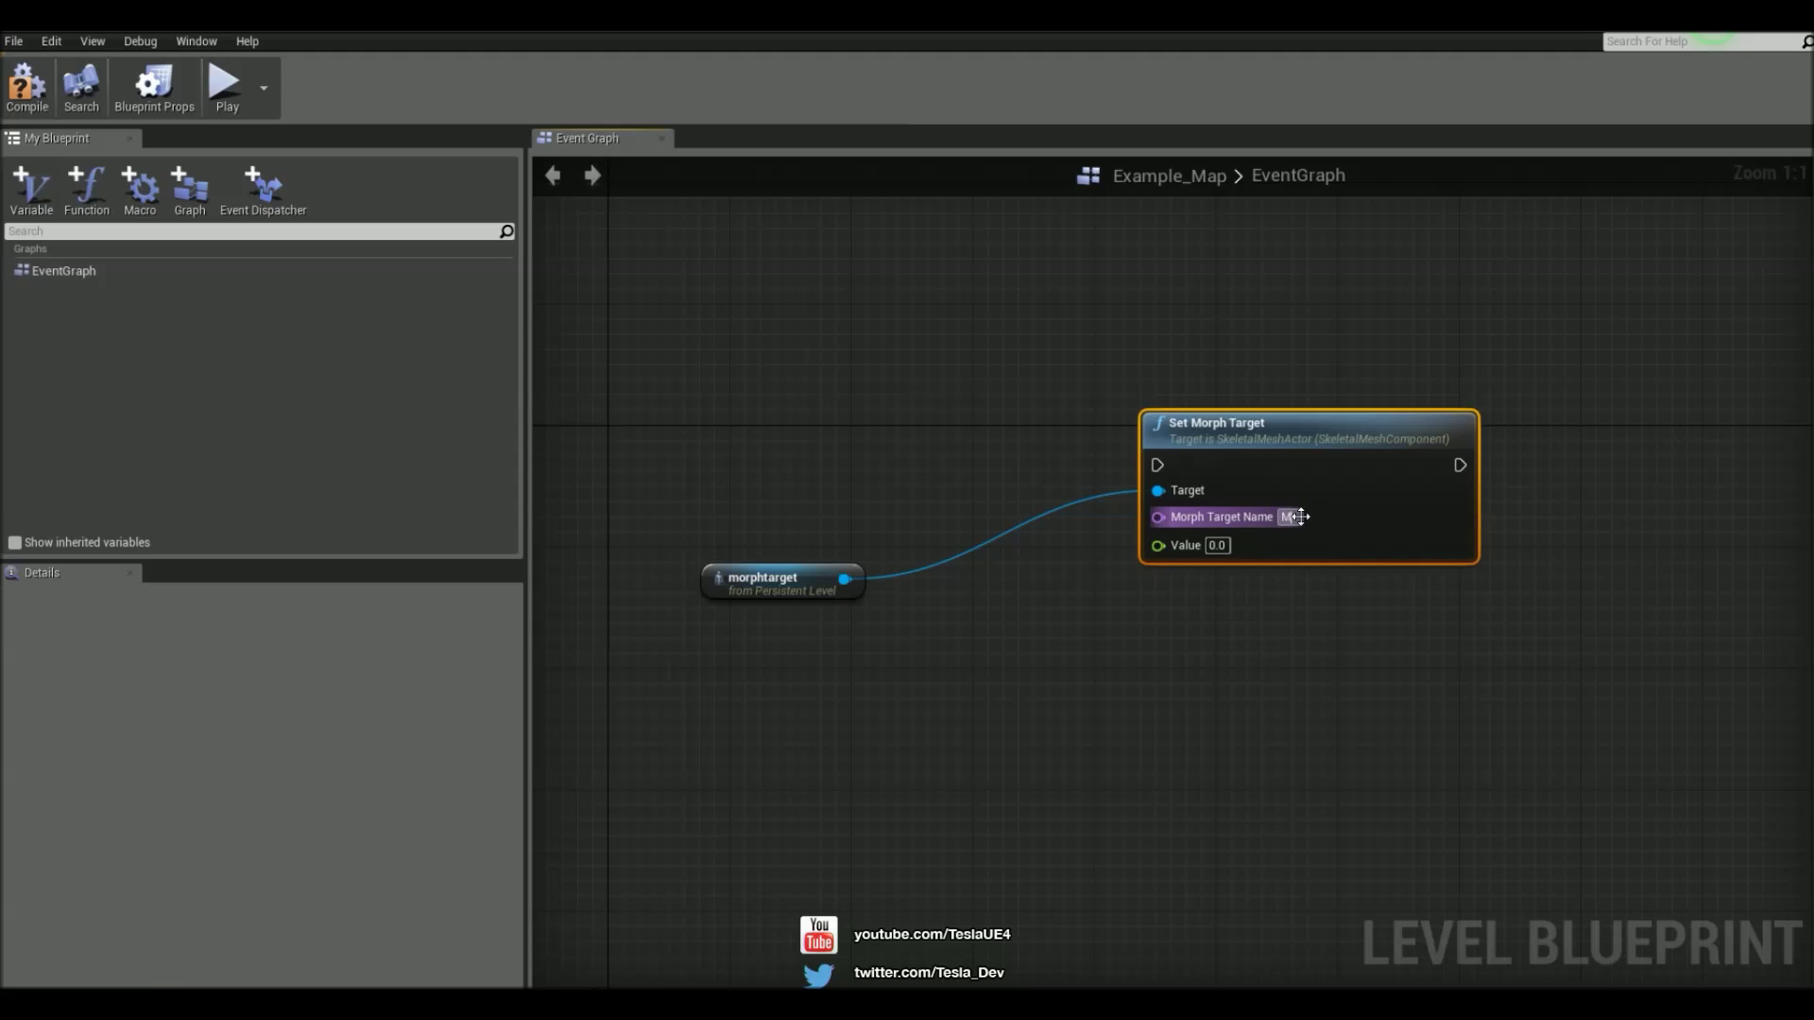
text(orph Target 1)
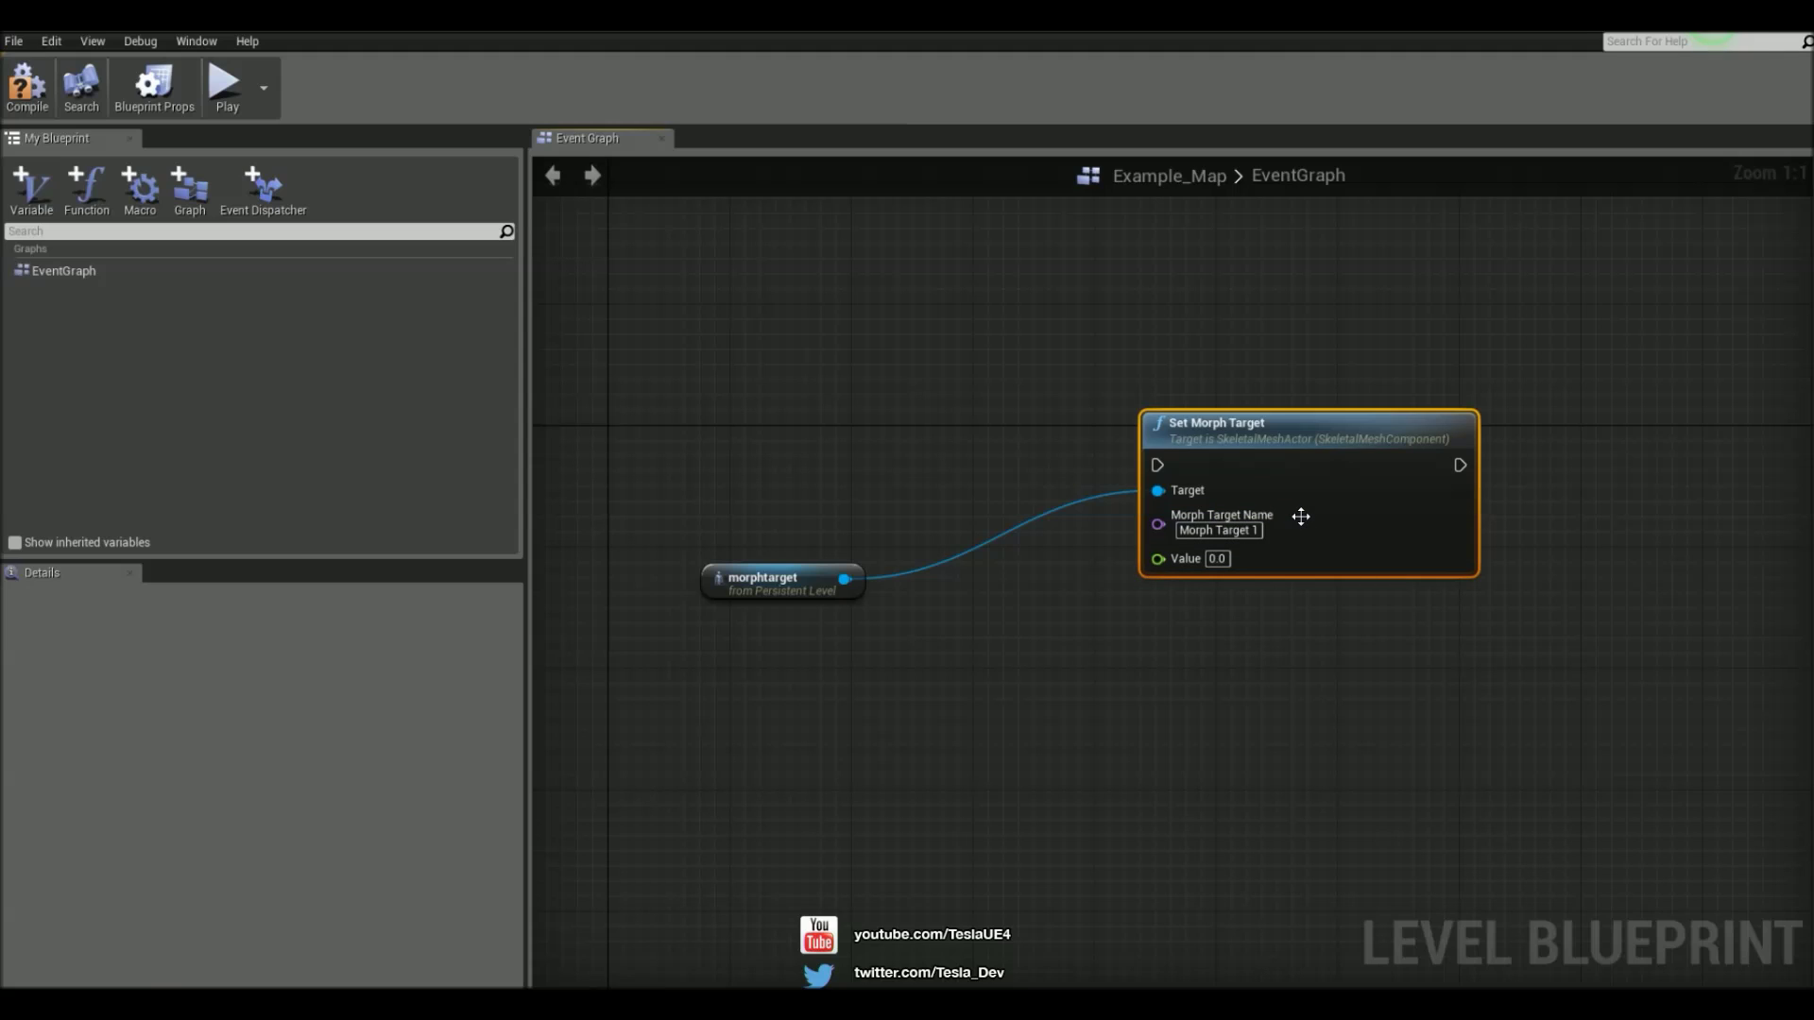
Add a Timeline node to the event graph and place it above the morphtarget reference
click(944, 391)
right_drag(784, 360, 978, 501)
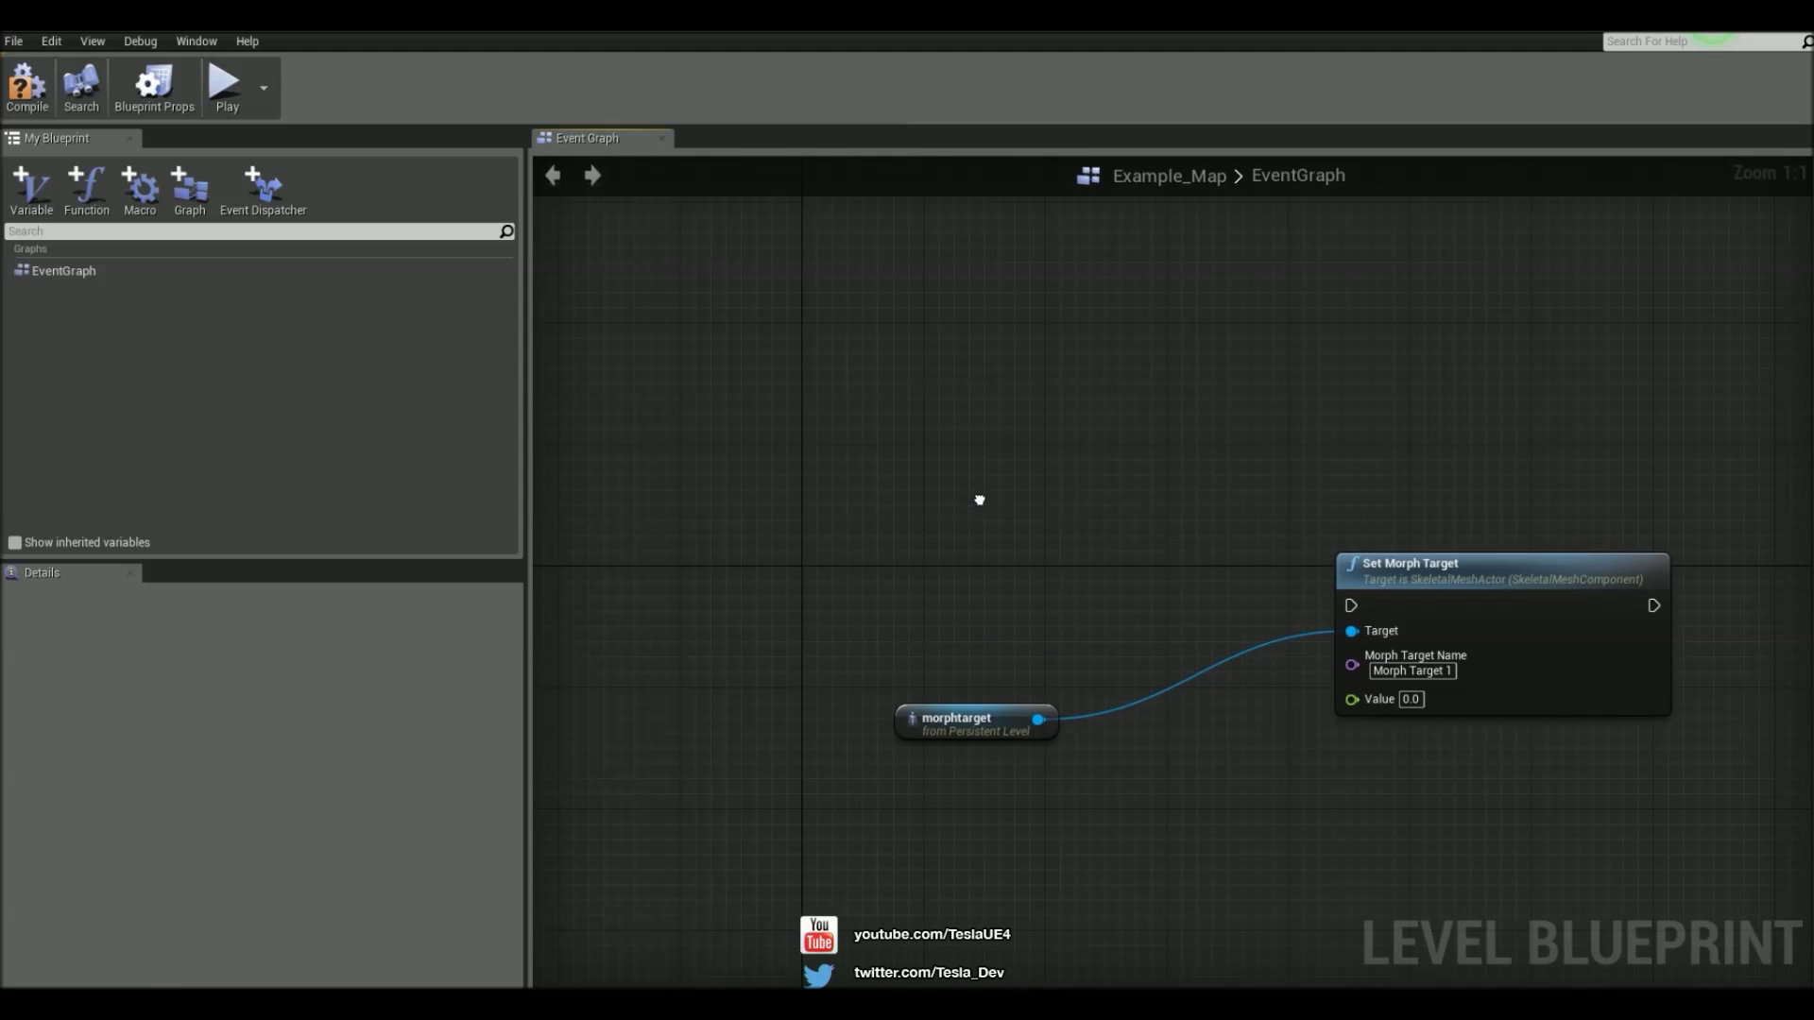
right_click(979, 501)
scroll(1177, 720, down, 10)
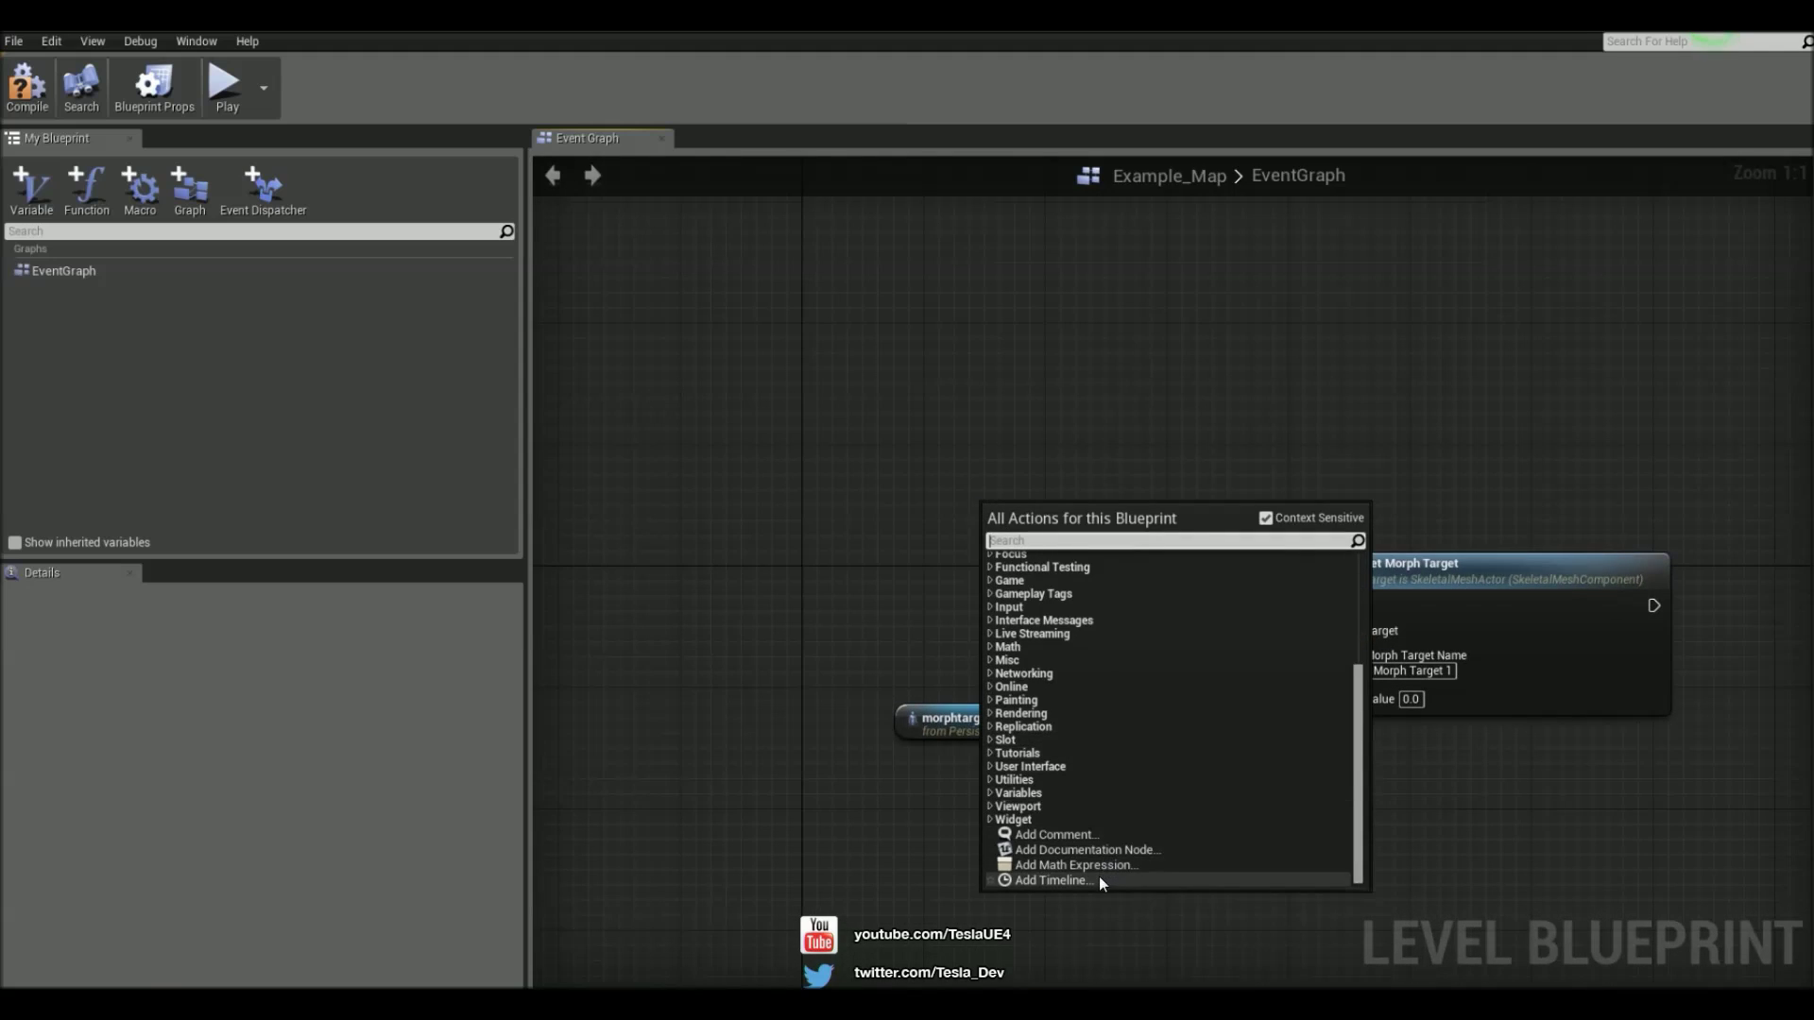
click(1098, 875)
drag(1104, 525, 971, 412)
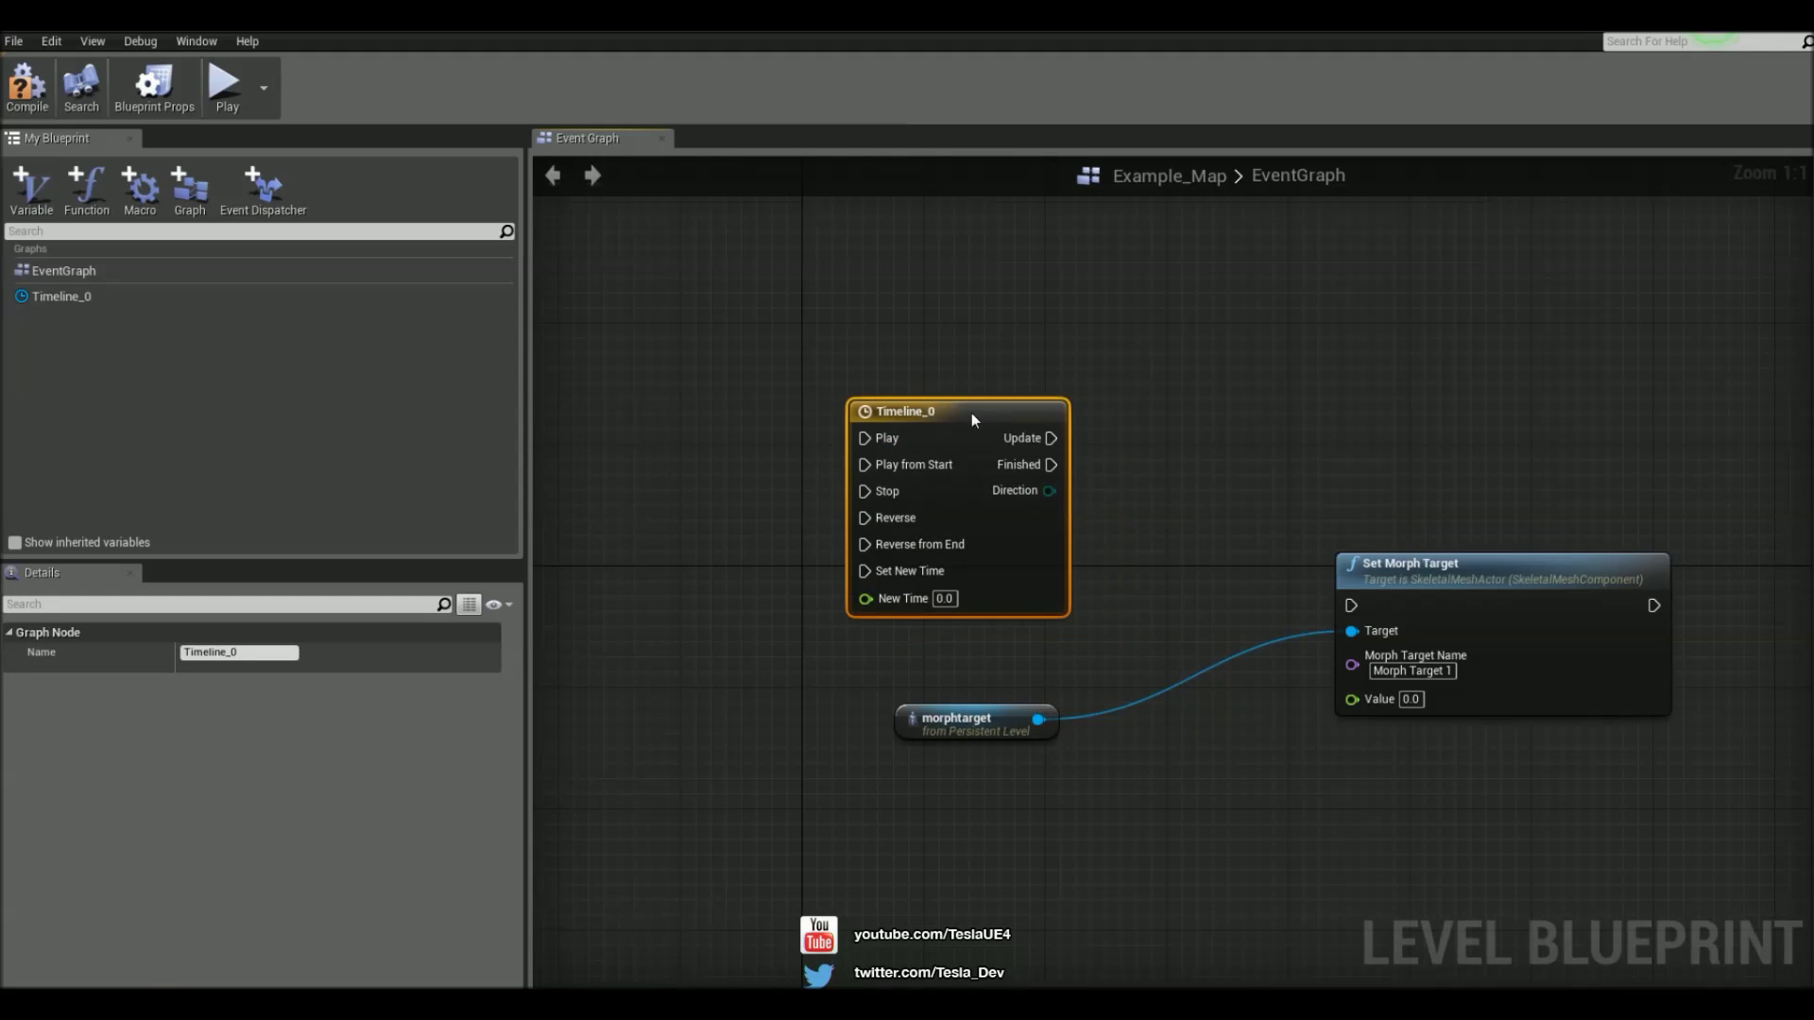
Add a float track to the timeline with a key at time 0, value 0, and set the timeline length to 2
double_click(973, 420)
click(555, 196)
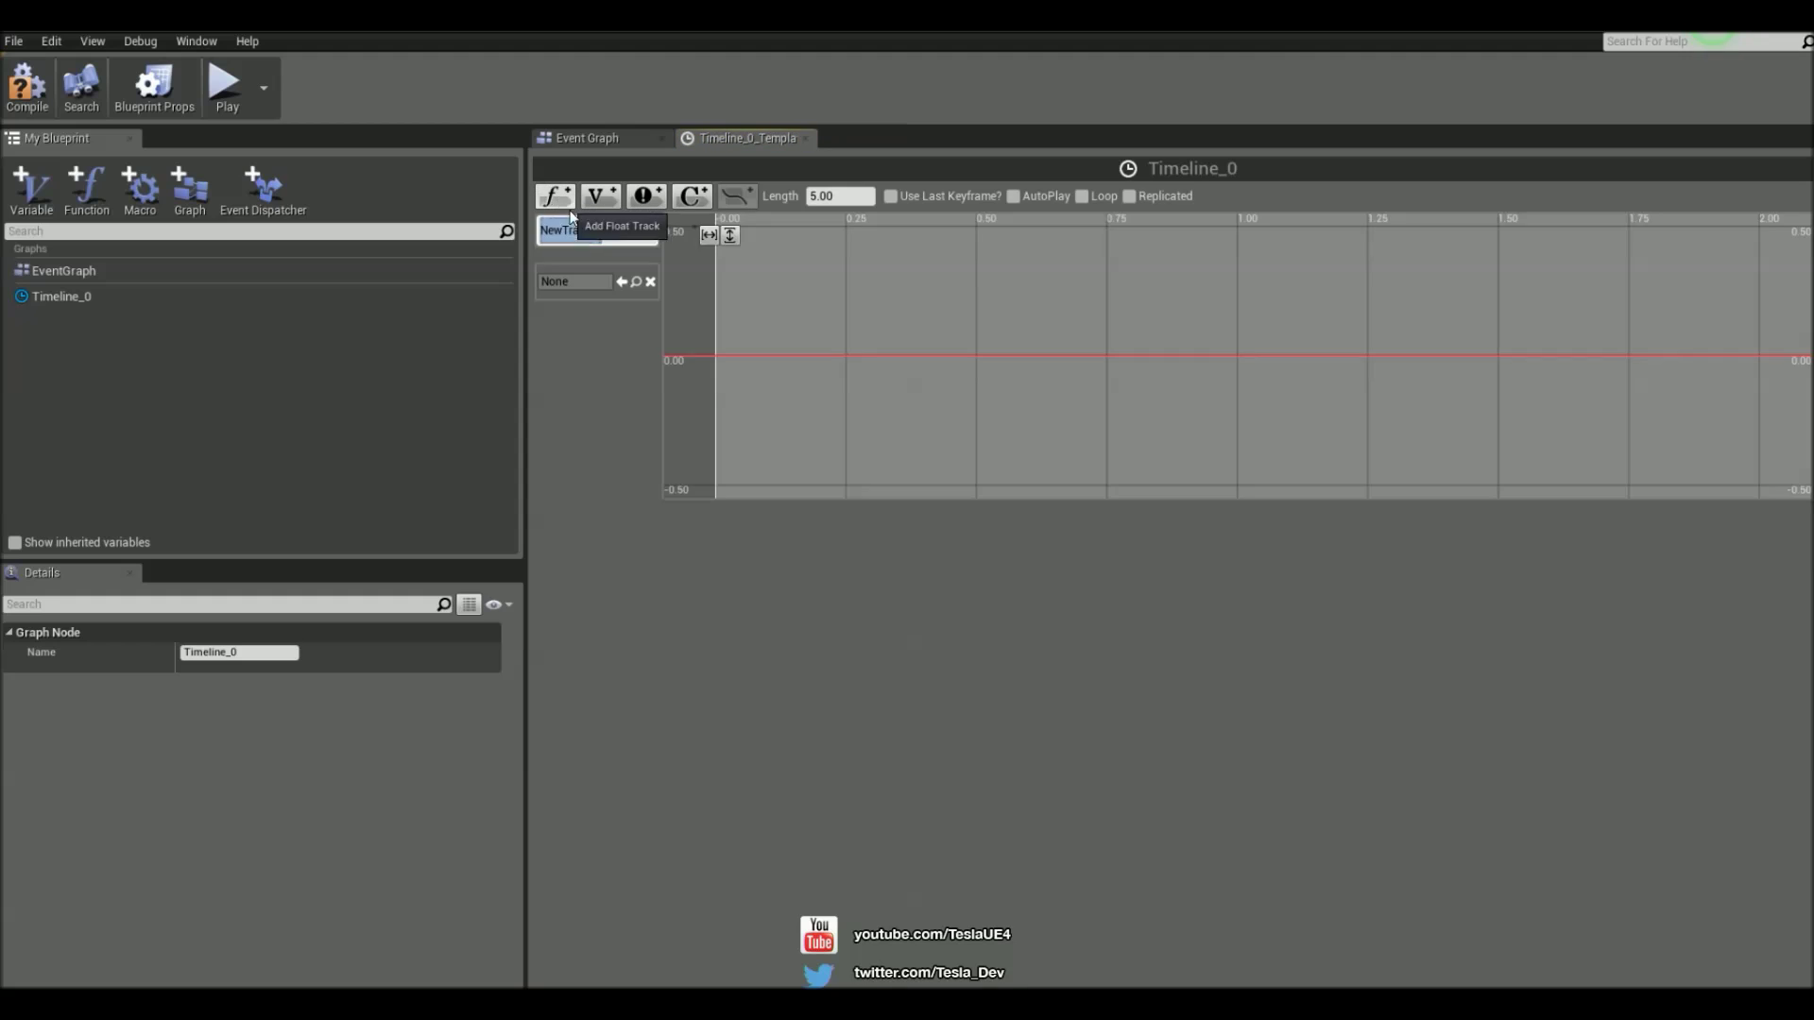
shift+click(715, 357)
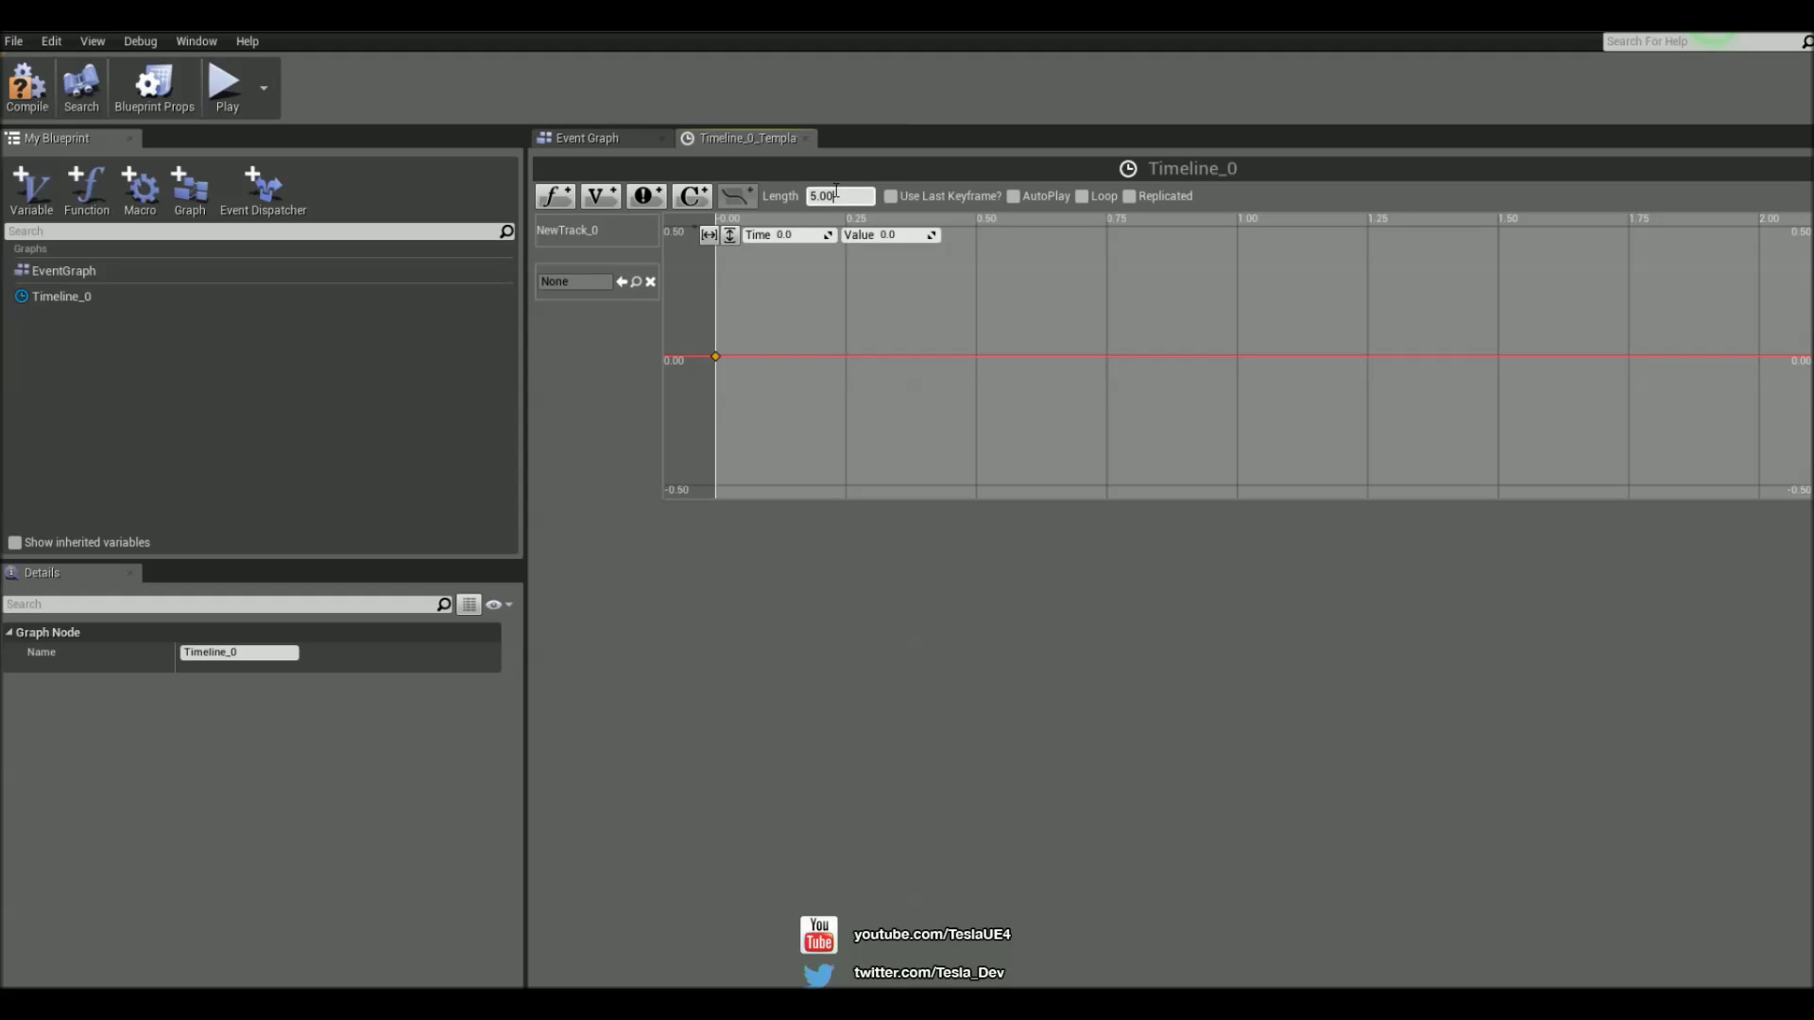
text(2)
key(Return)
Add a second key to the float track at about time 1 and set its value to 1
shift+click(1239, 243)
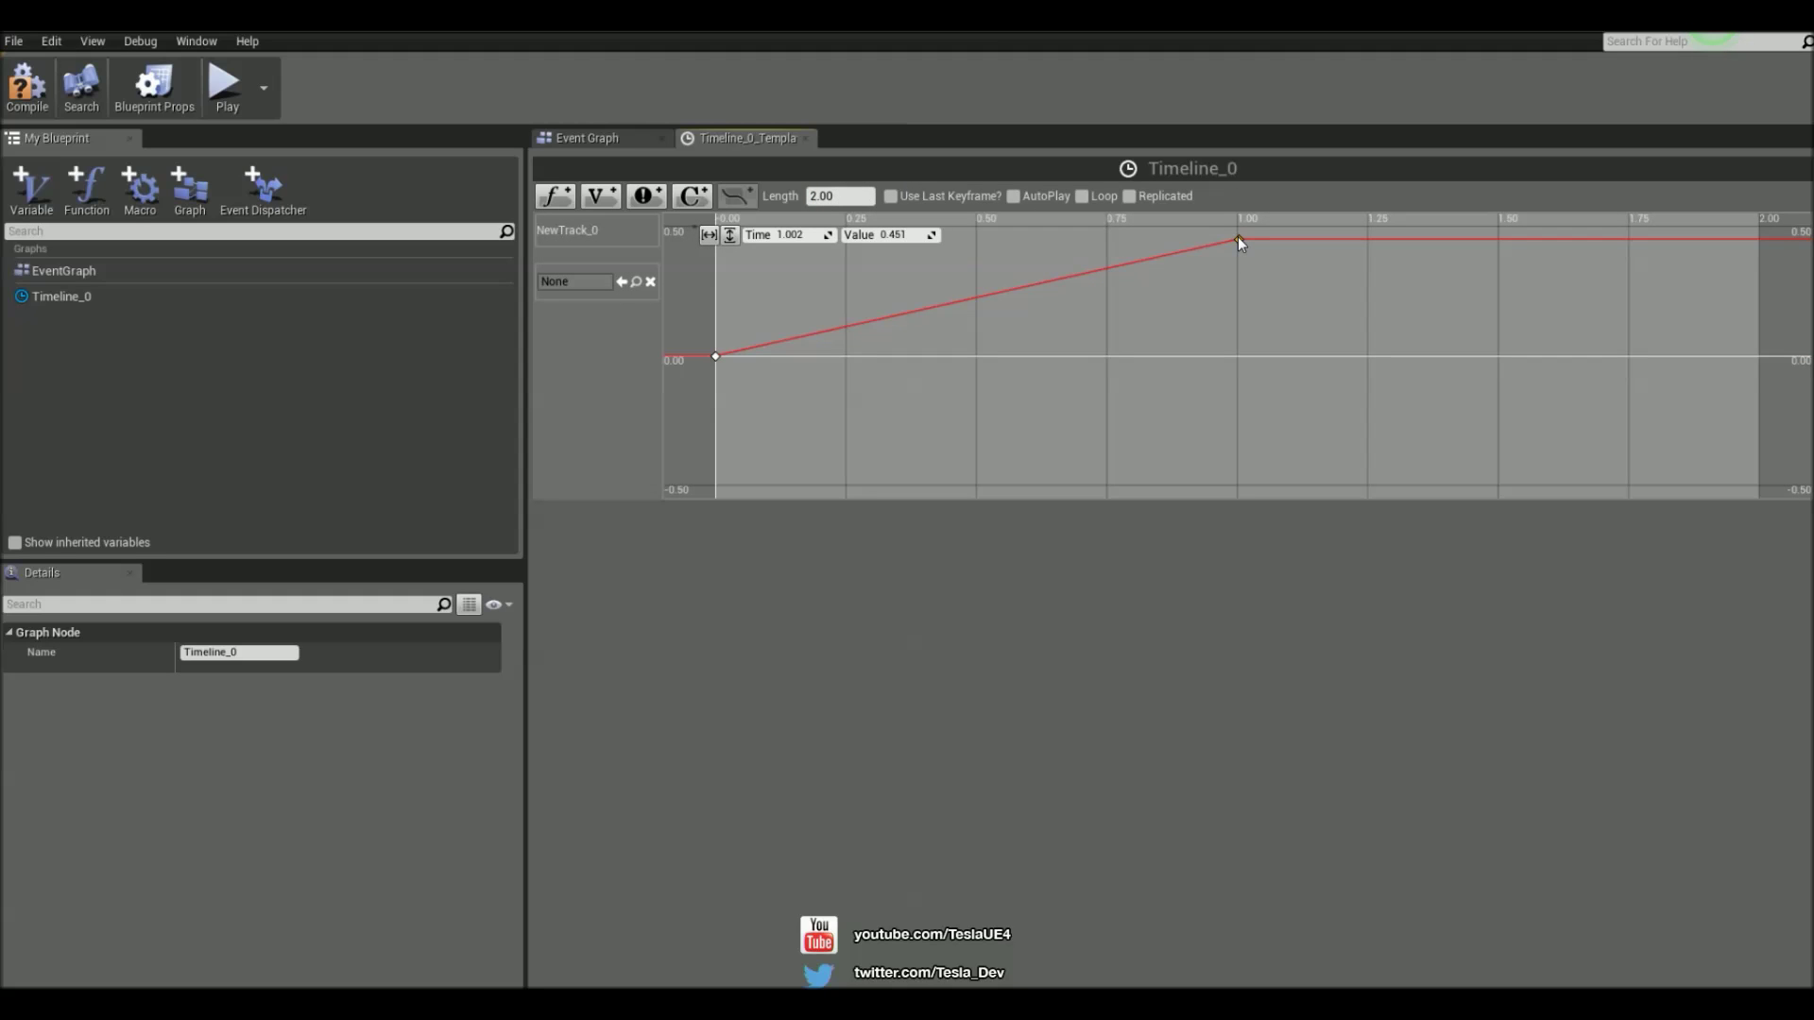
click(895, 237)
text(1)
key(Return)
click(1591, 353)
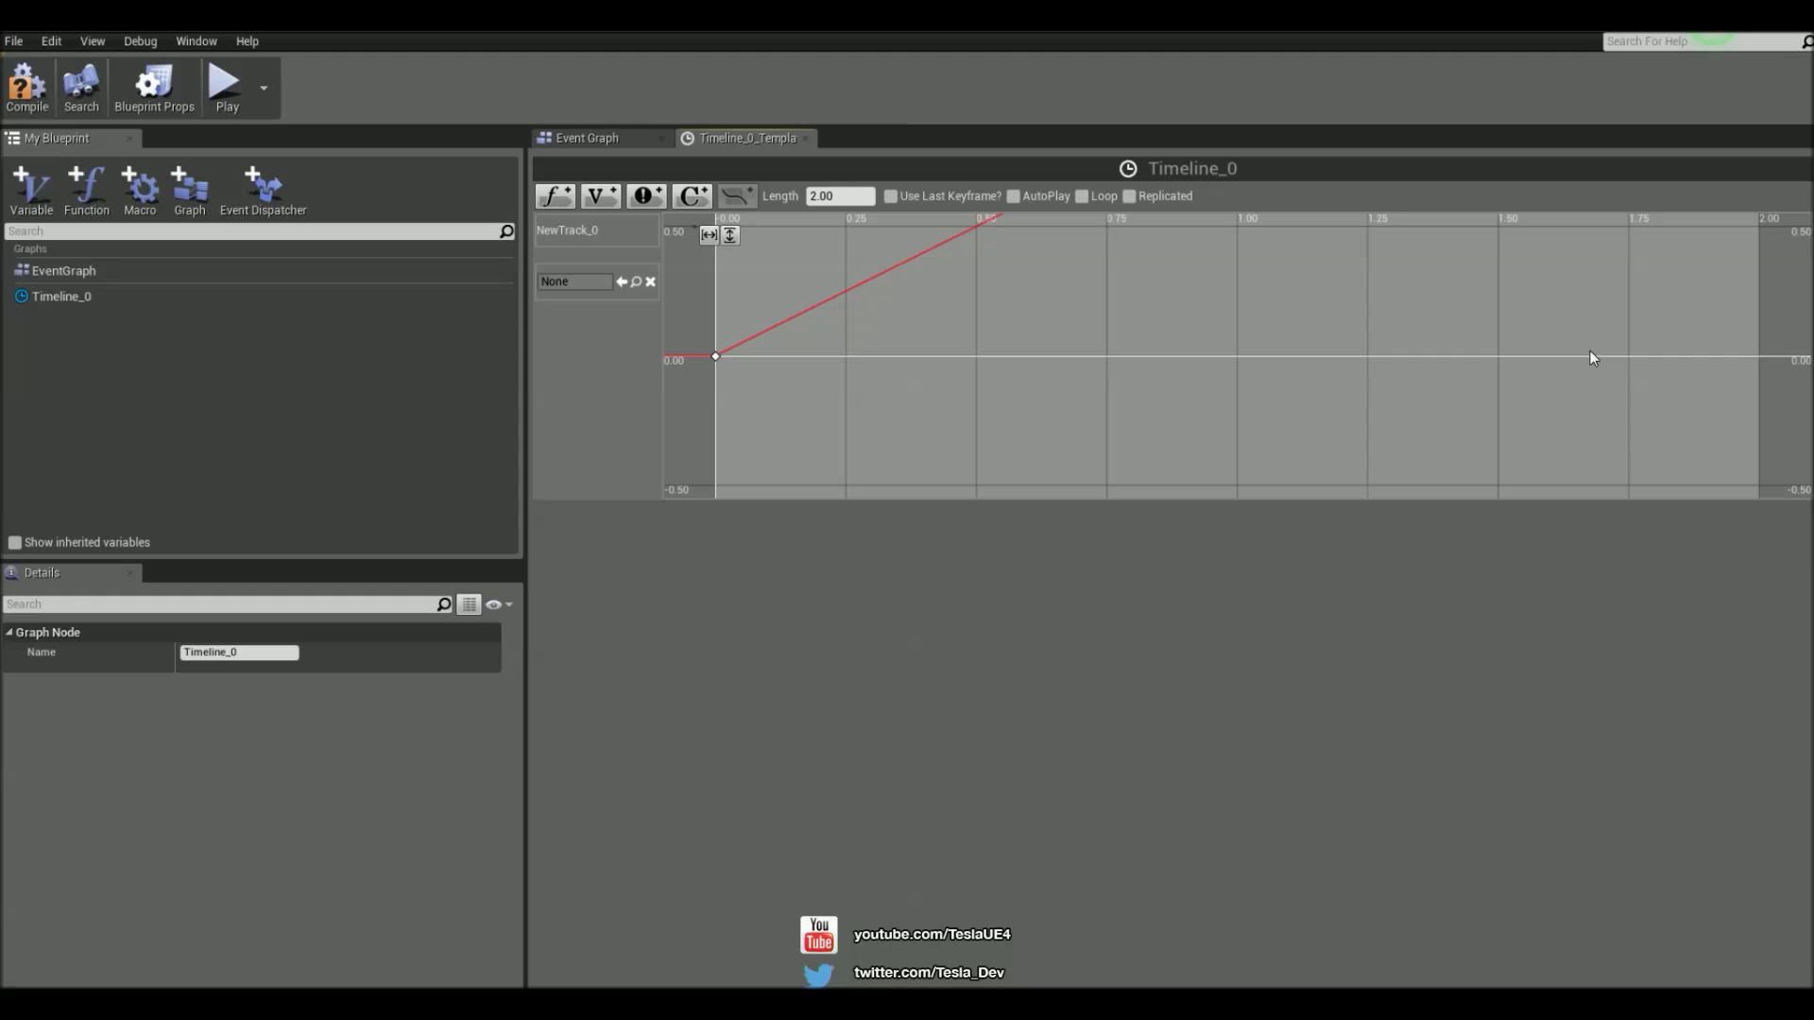
Add a final key to the float track at time 2 with value 0, and enable looping for the timeline
shift+click(1763, 358)
click(808, 235)
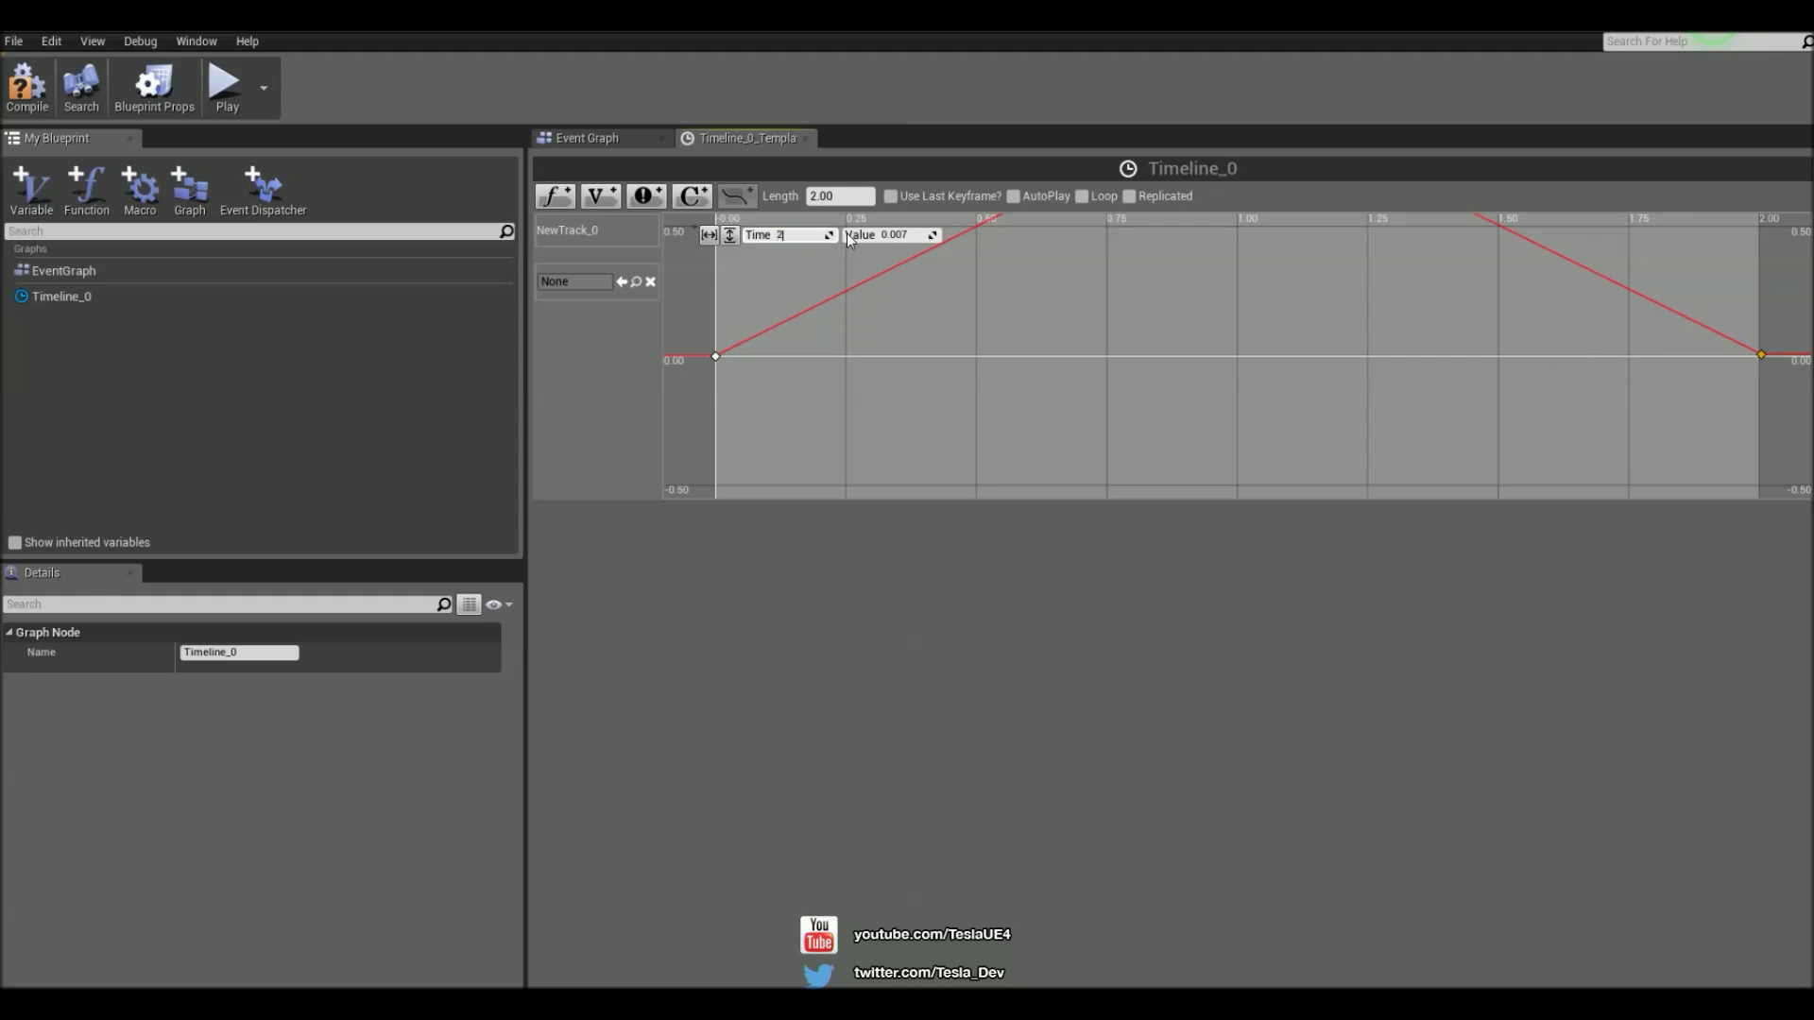
text(2)
click(889, 237)
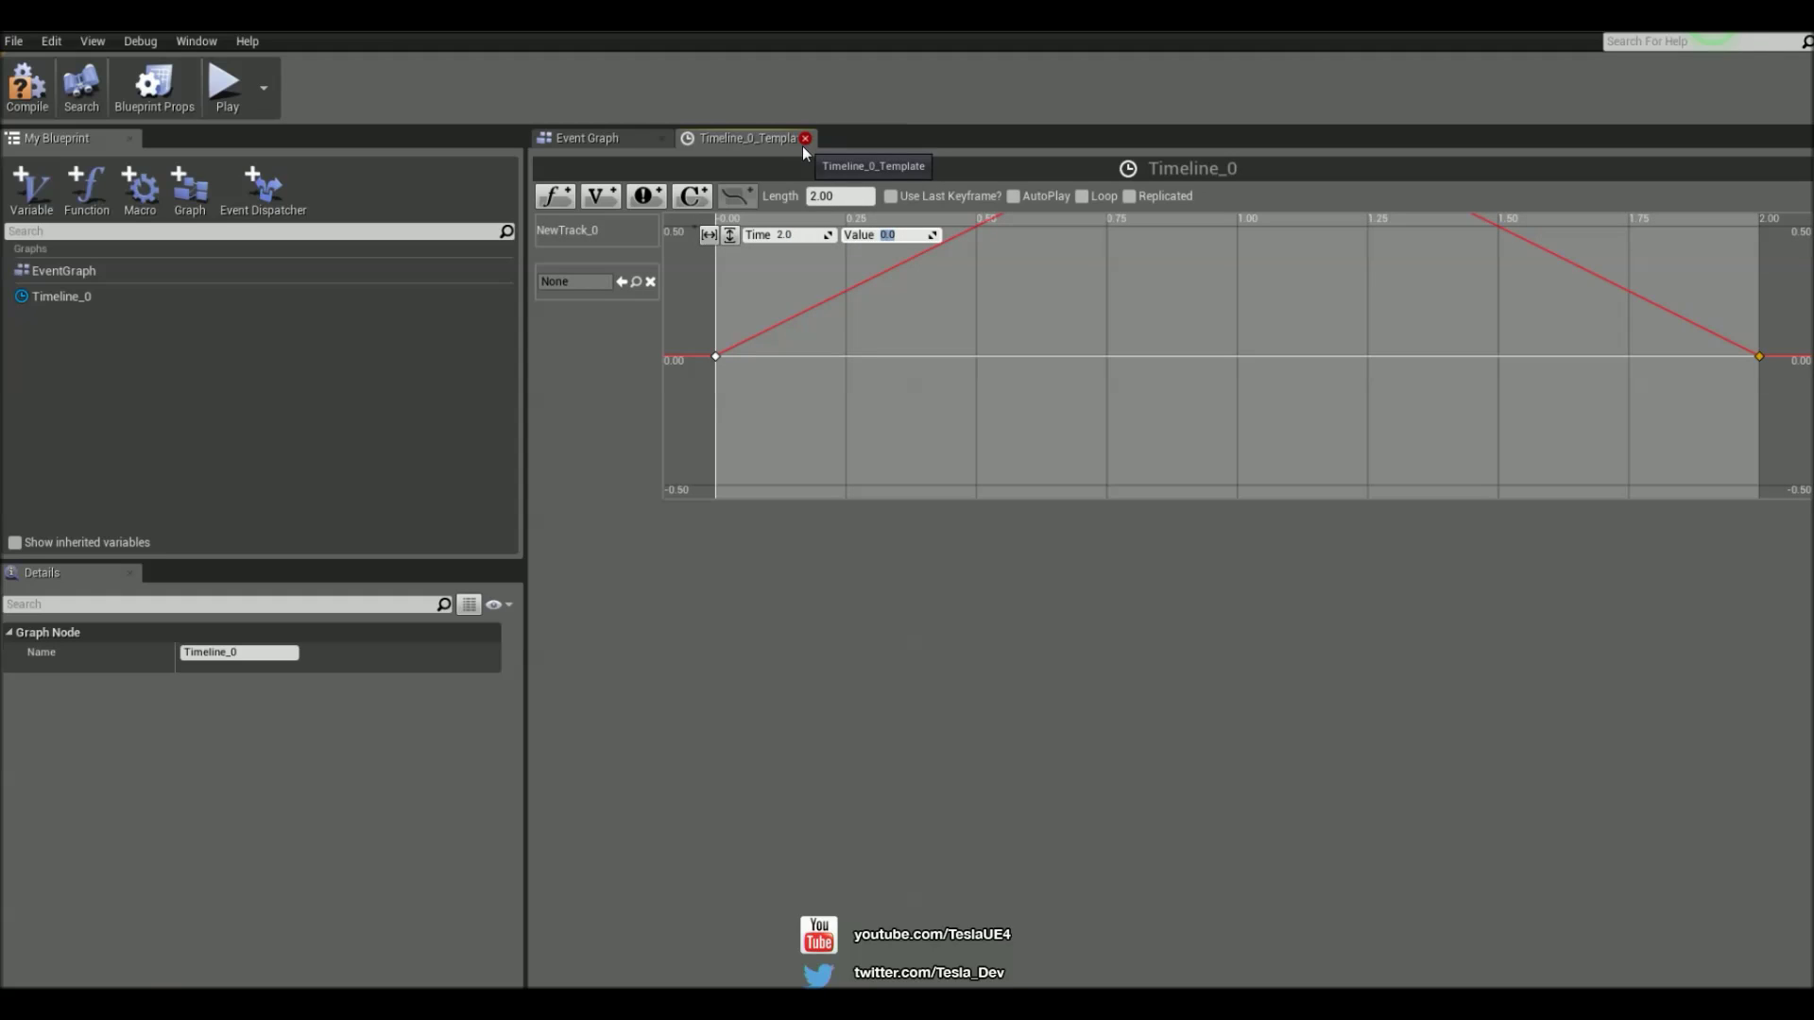
click(1082, 196)
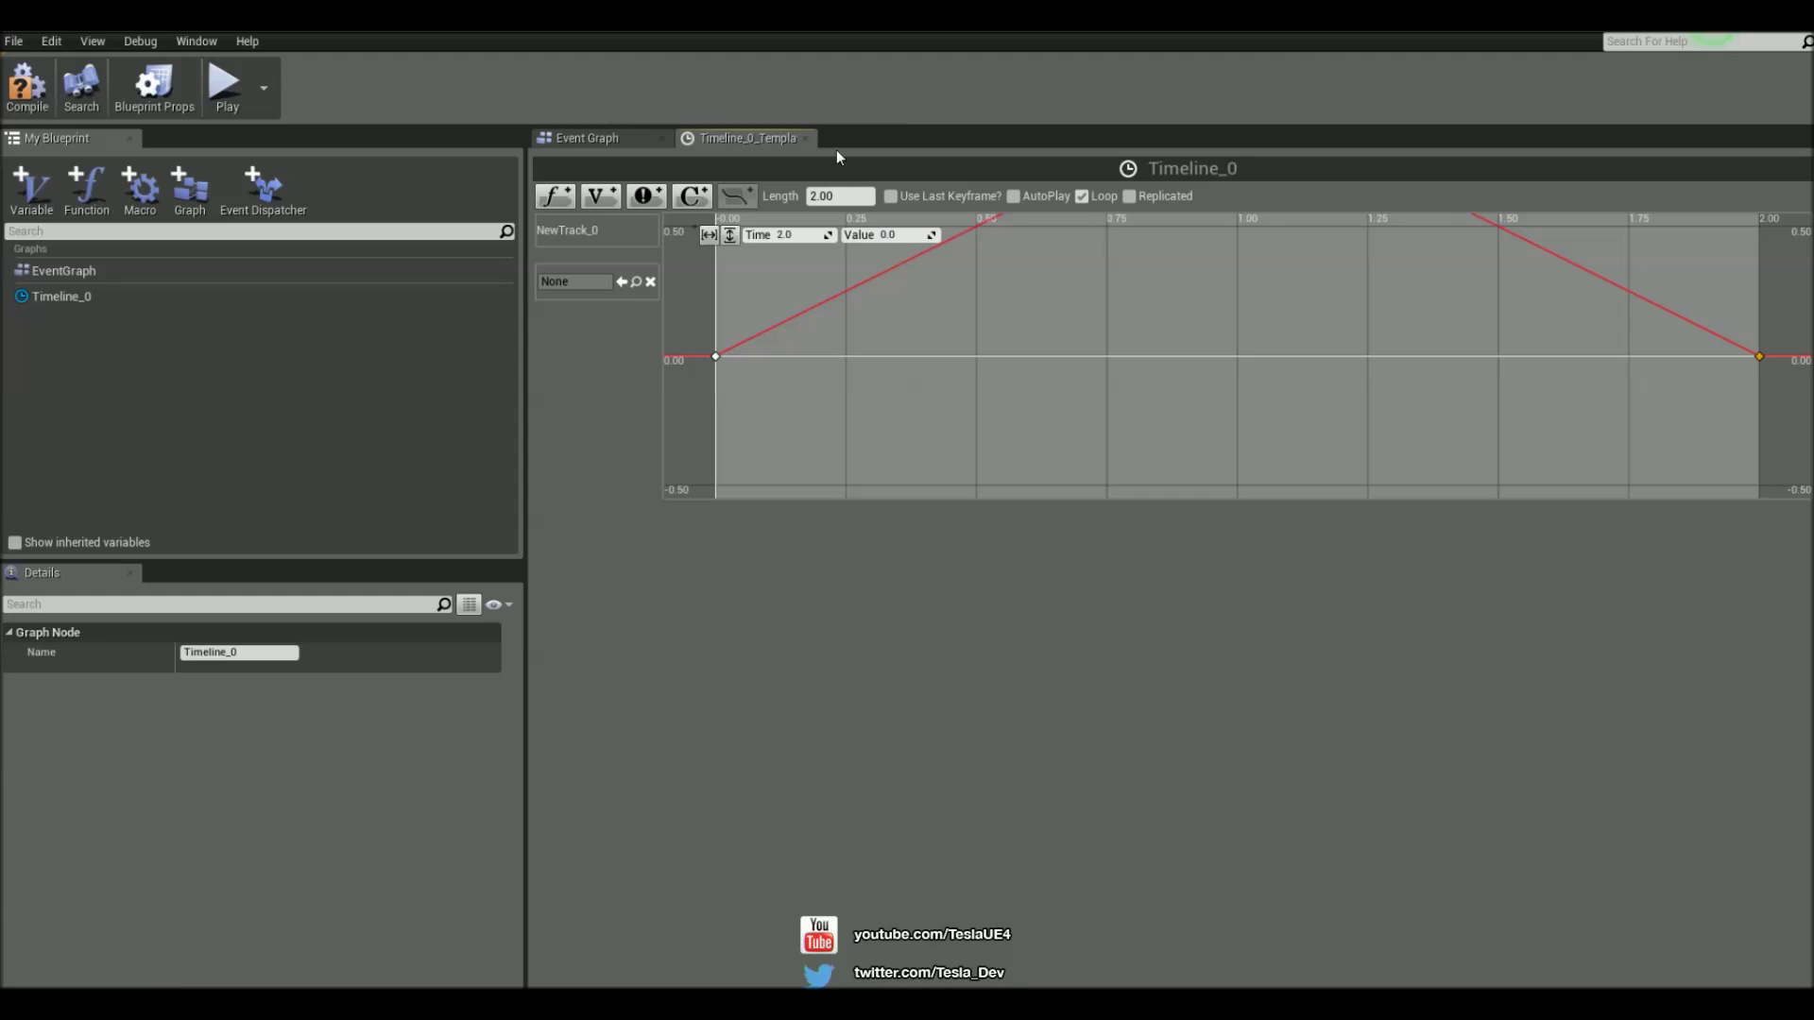
click(805, 138)
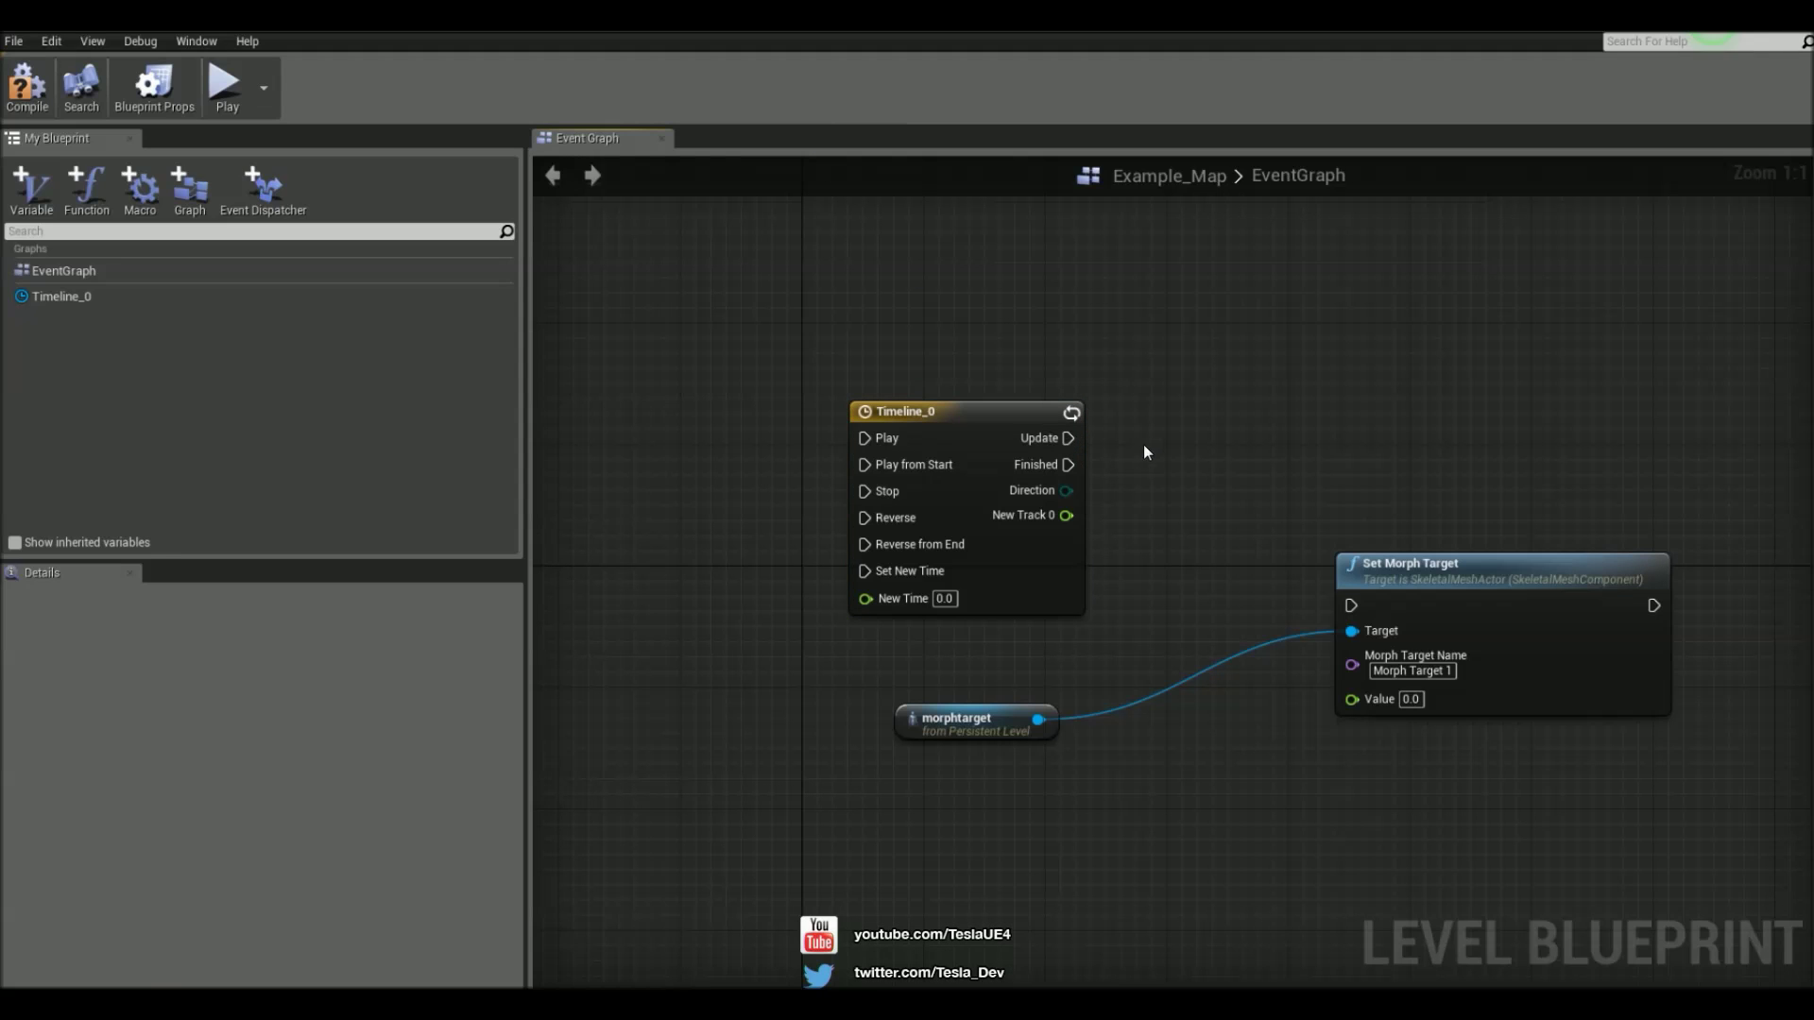
Enable AutoPlay on the timeline and wire its Update and New Track 0 outputs to Set Morph Target's execution and Value inputs
drag(1068, 439, 1352, 605)
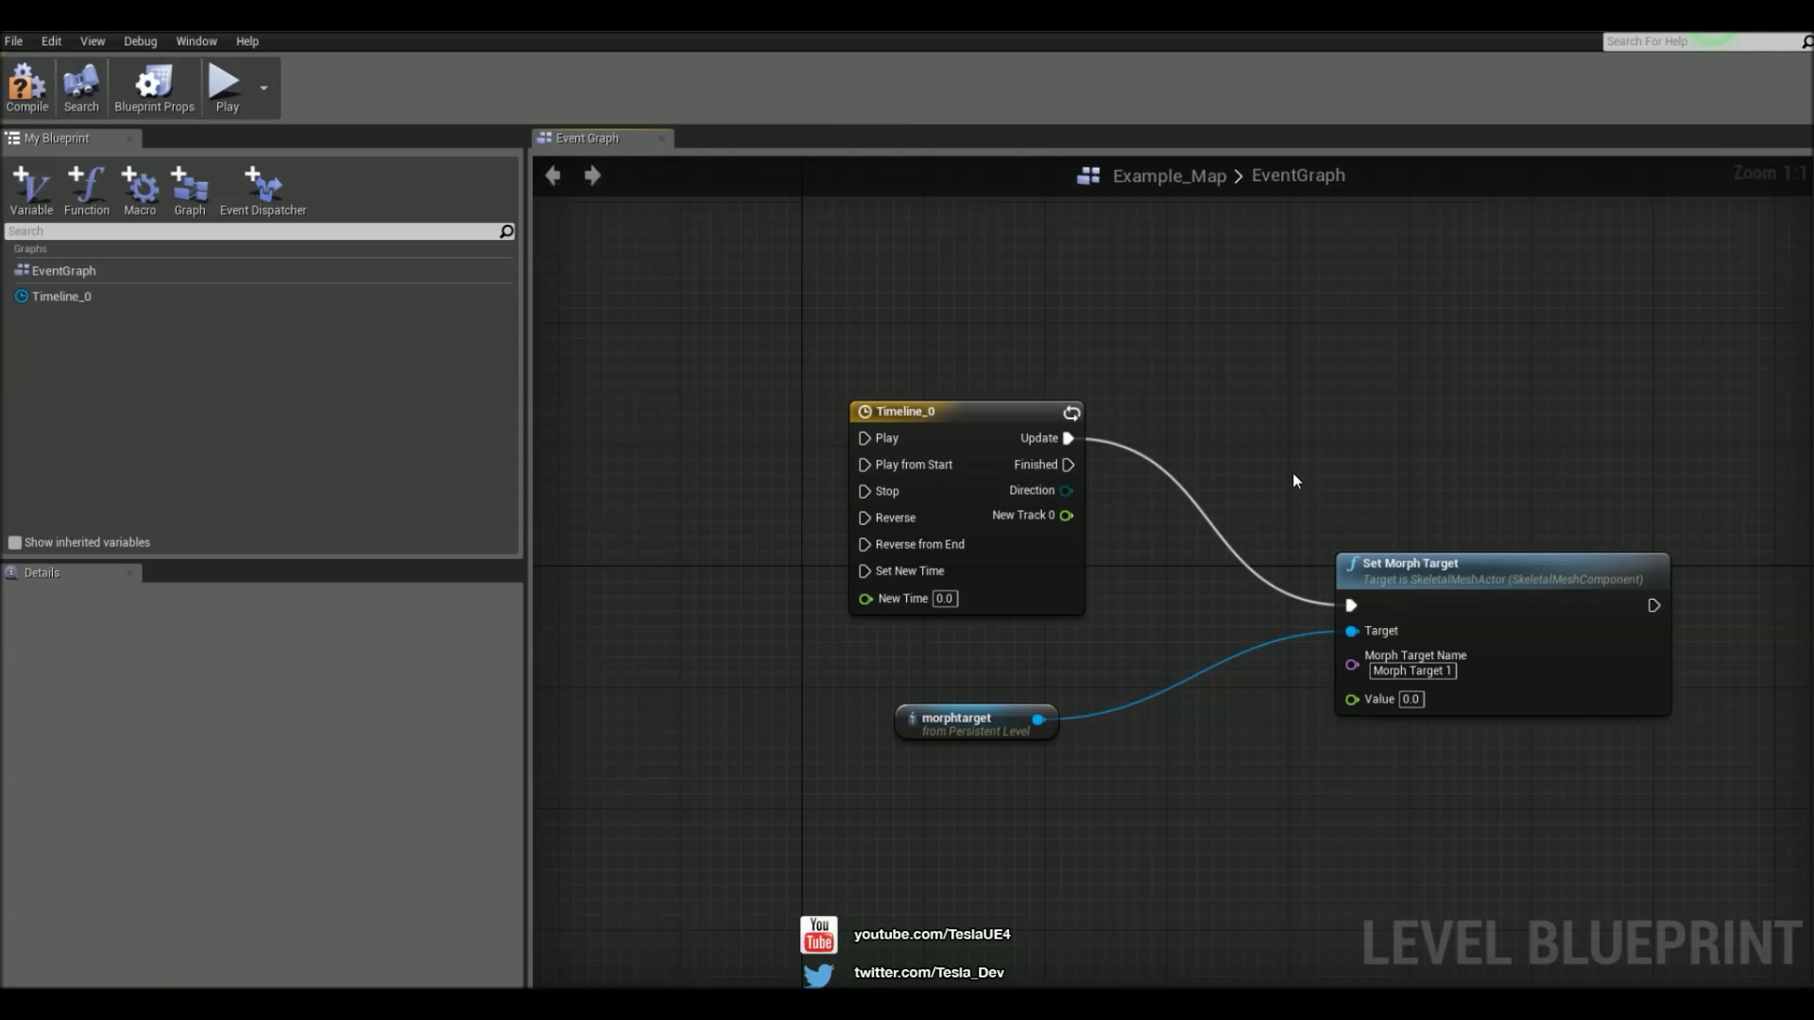
double_click(917, 409)
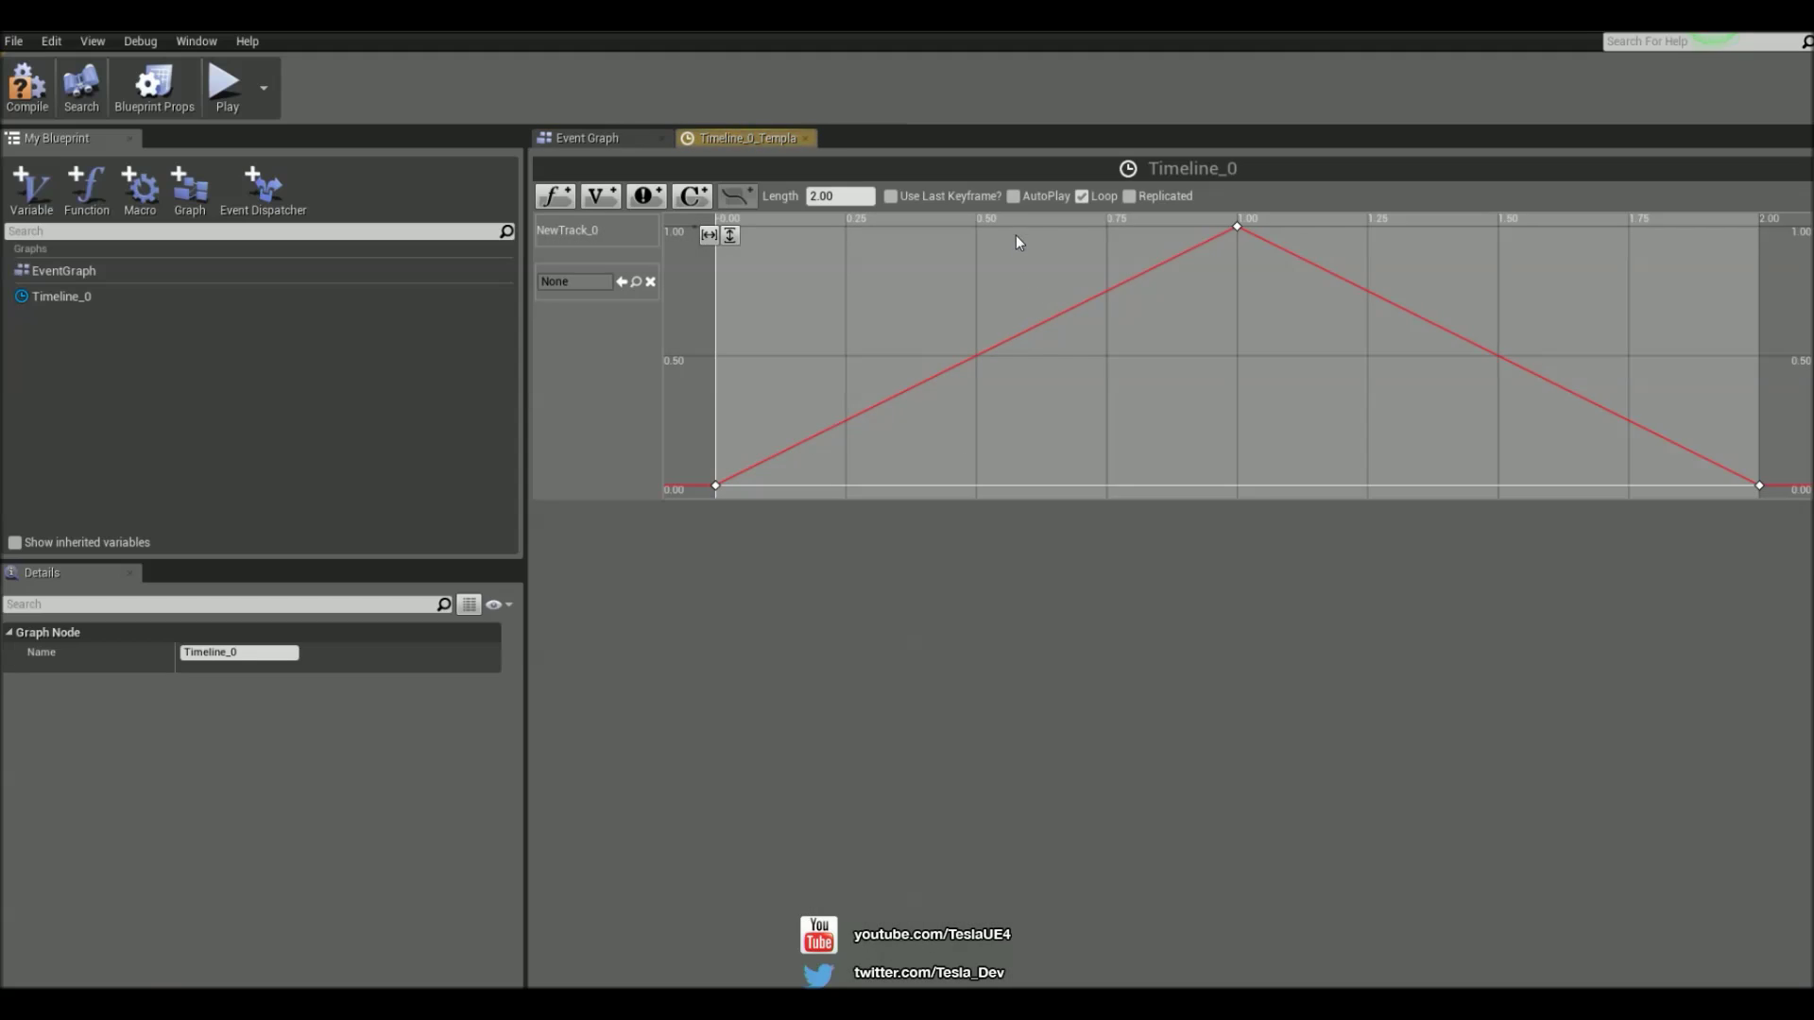
click(805, 139)
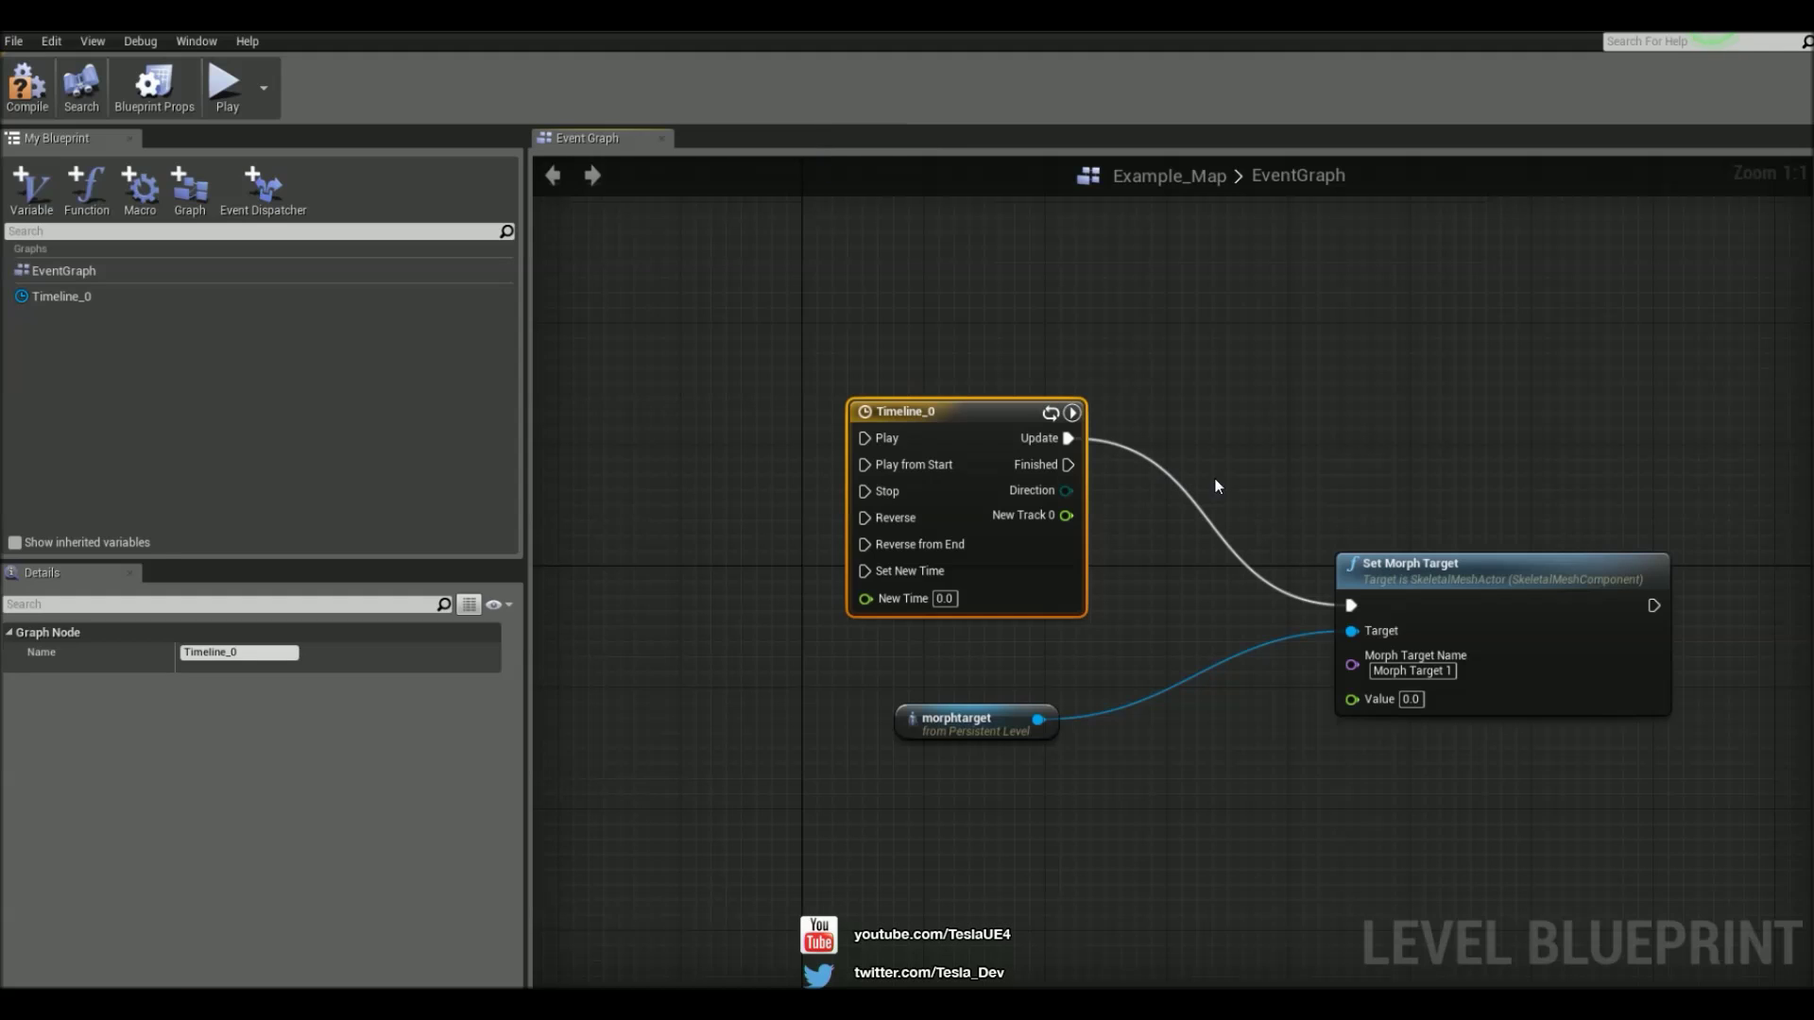
drag(1066, 515, 1353, 699)
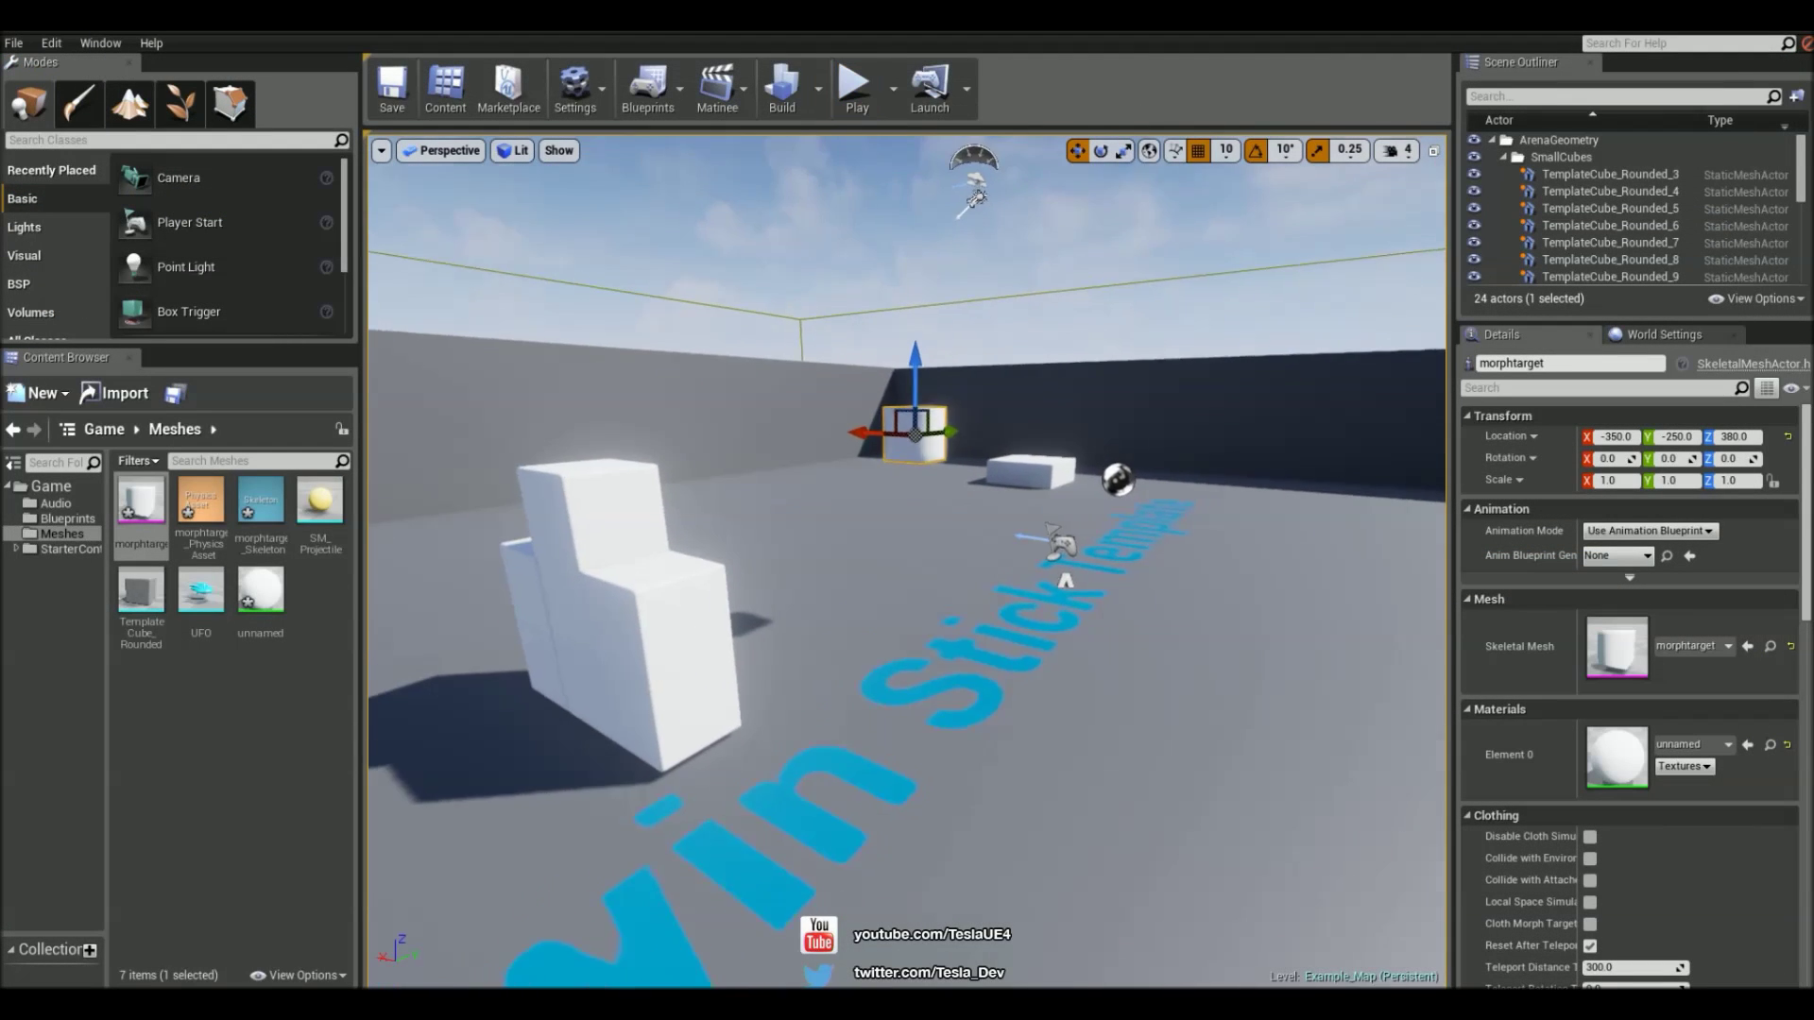
Run the level in Simulate mode and examine the morphtarget mesh's animation up close
click(893, 93)
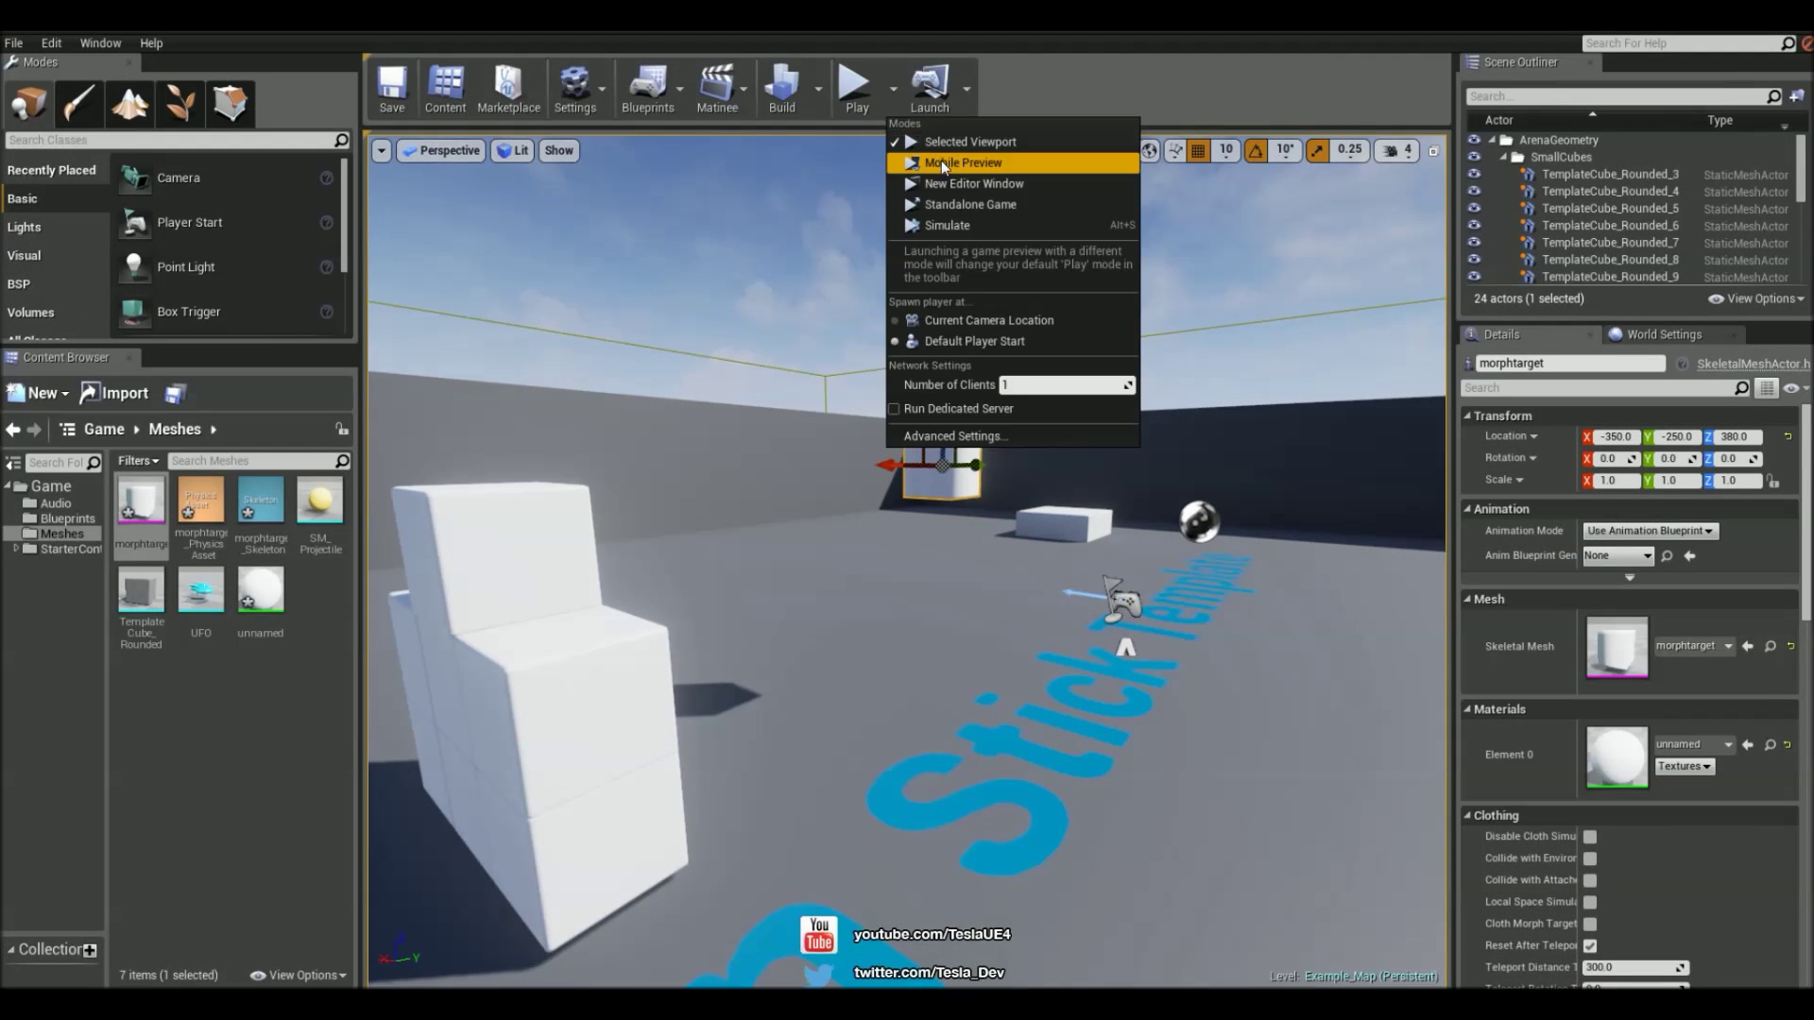
click(979, 220)
key(w)
mouse_move(1102, 523)
right_down()
mouse_move(1102, 452)
mouse_move(1101, 507)
mouse_move(837, 468)
mouse_move(535, 470)
mouse_move(1113, 535)
right_up()
key(Escape)
key(d)
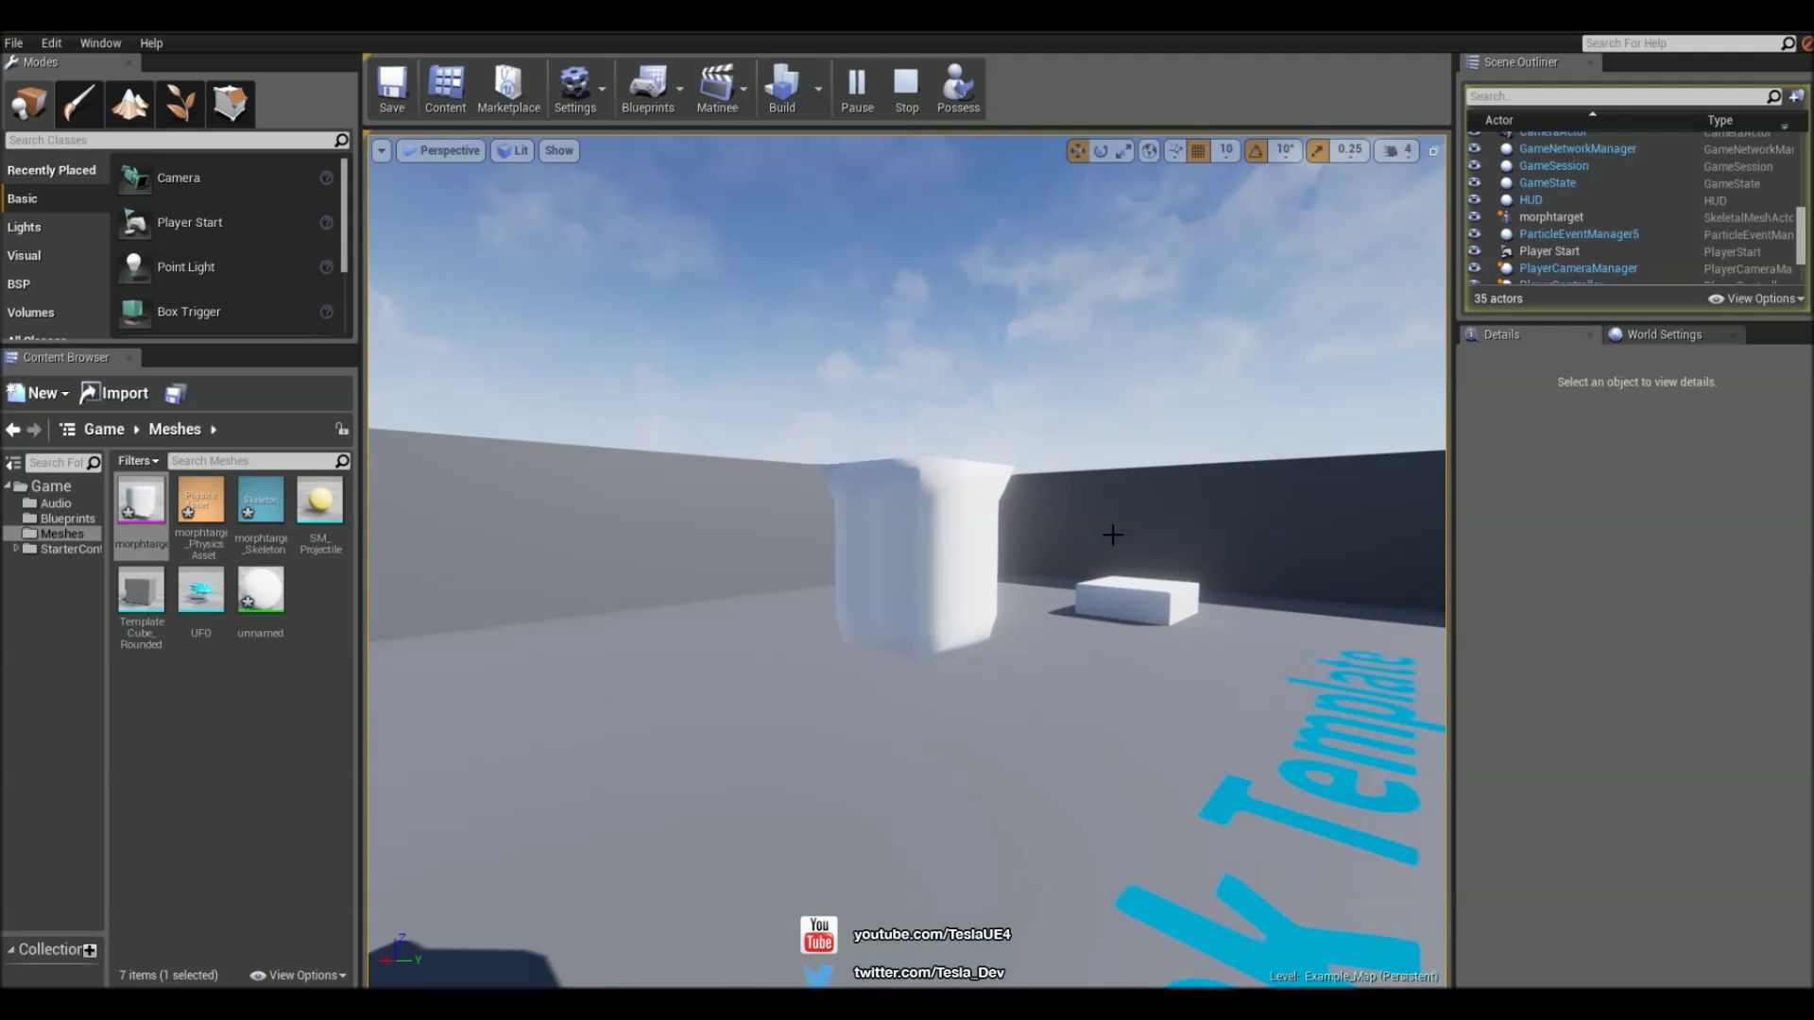